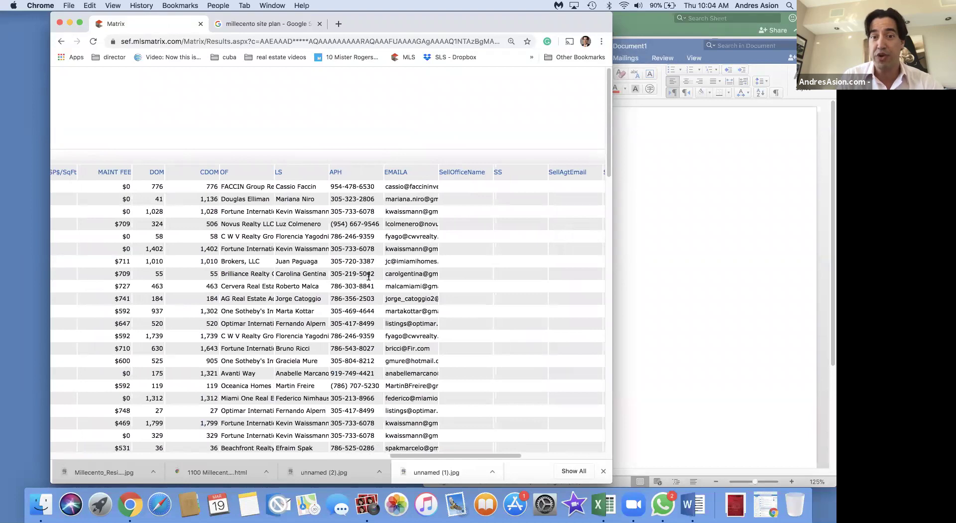
Look through the Millecento listing results, covering the agent contact, size, status and unit columns for active and closed sales
scroll(368, 276, down, 15)
scroll(368, 280, down, 5)
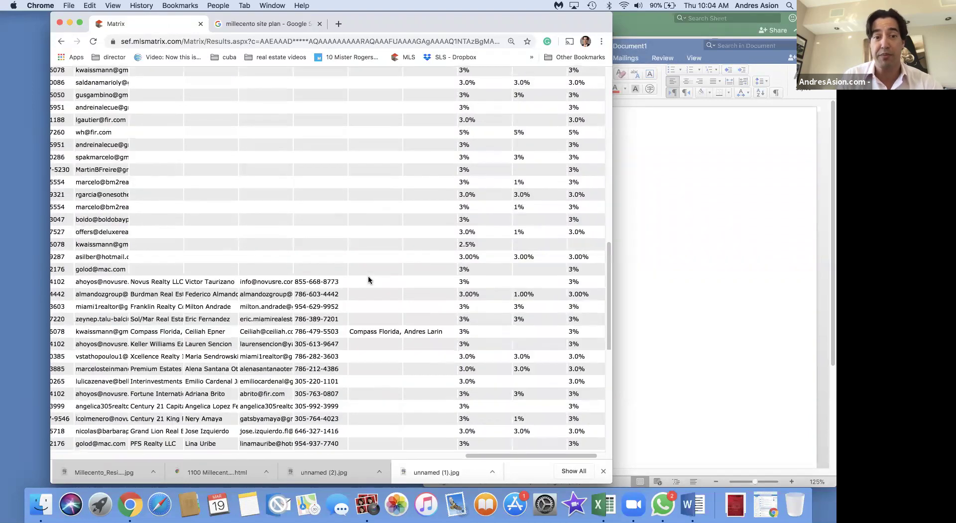
scroll(368, 279, left, 10)
scroll(368, 279, left, 15)
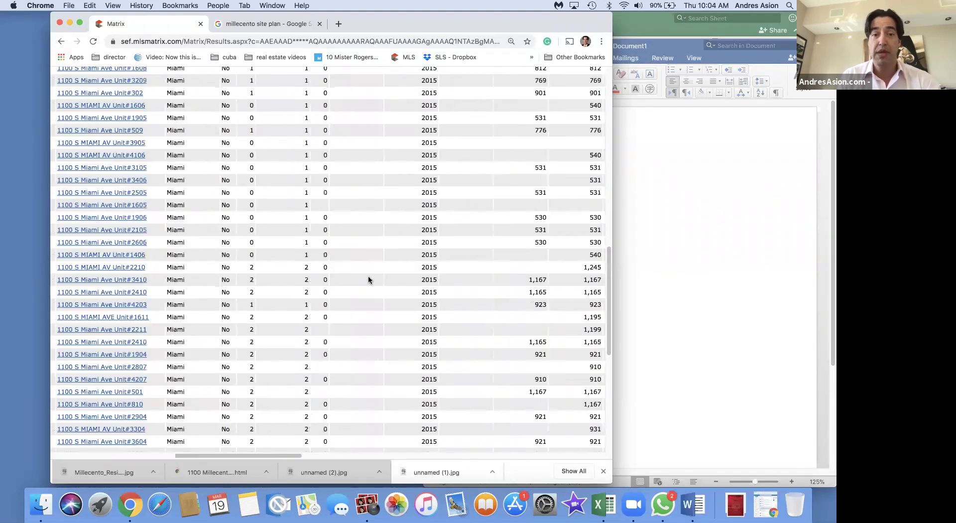
scroll(368, 279, left, 10)
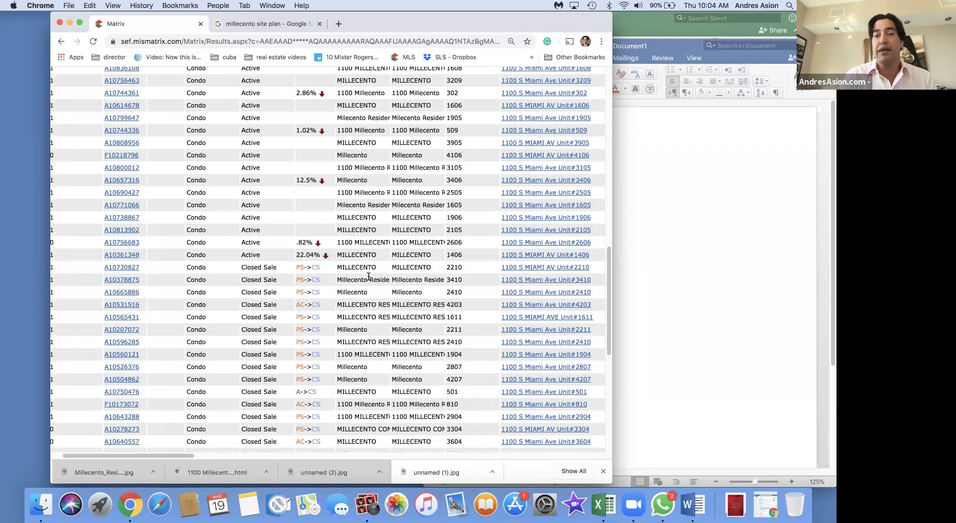
scroll(372, 218, up, 15)
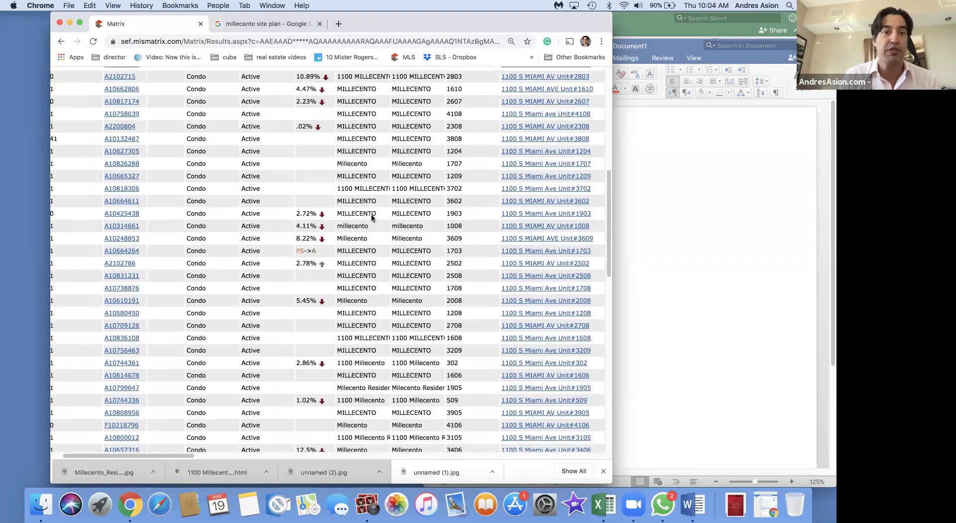
scroll(328, 229, left, 5)
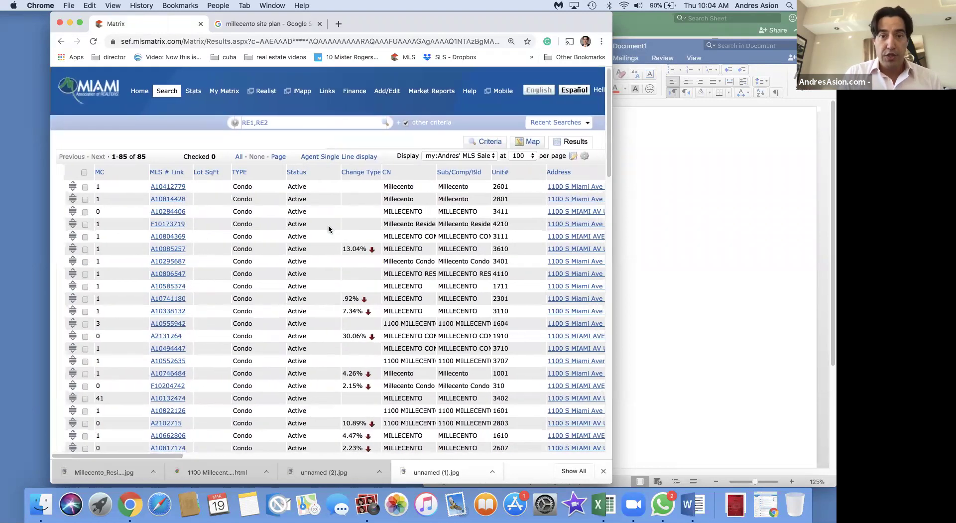
Select all the listings in the search results and export them using the custom MLS Sales file format
click(239, 157)
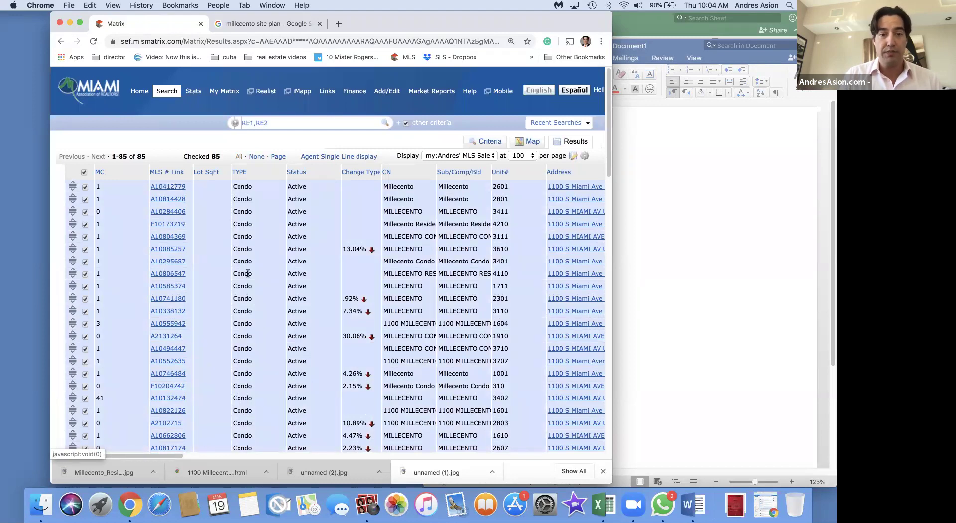
scroll(252, 294, down, 15)
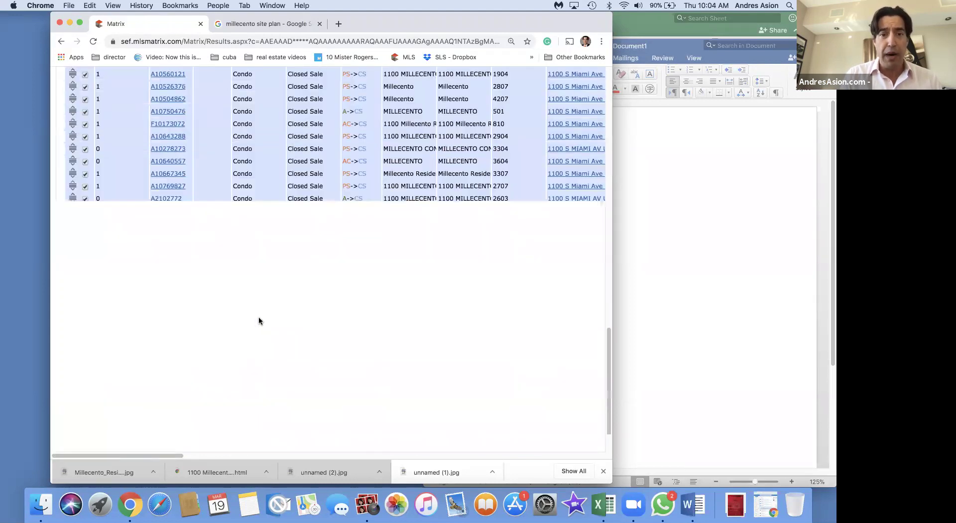
scroll(258, 321, down, 2)
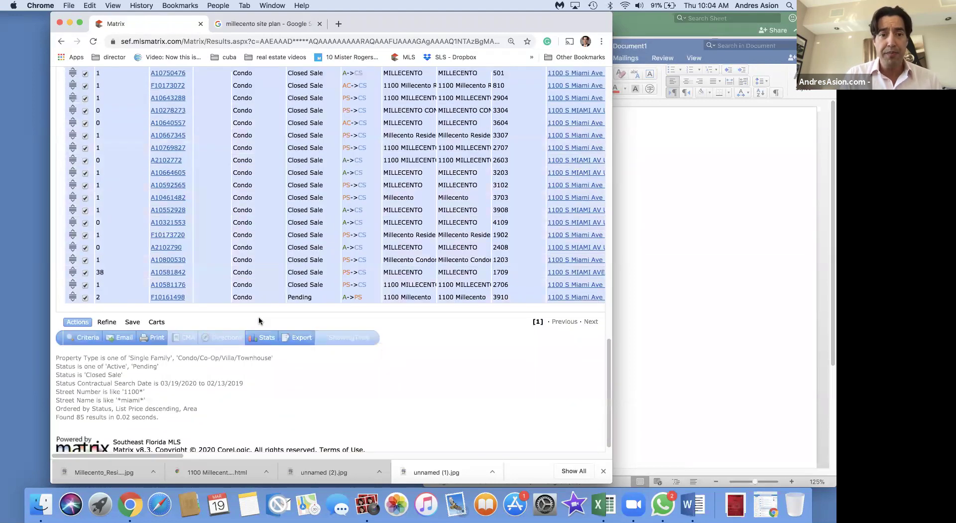
click(301, 337)
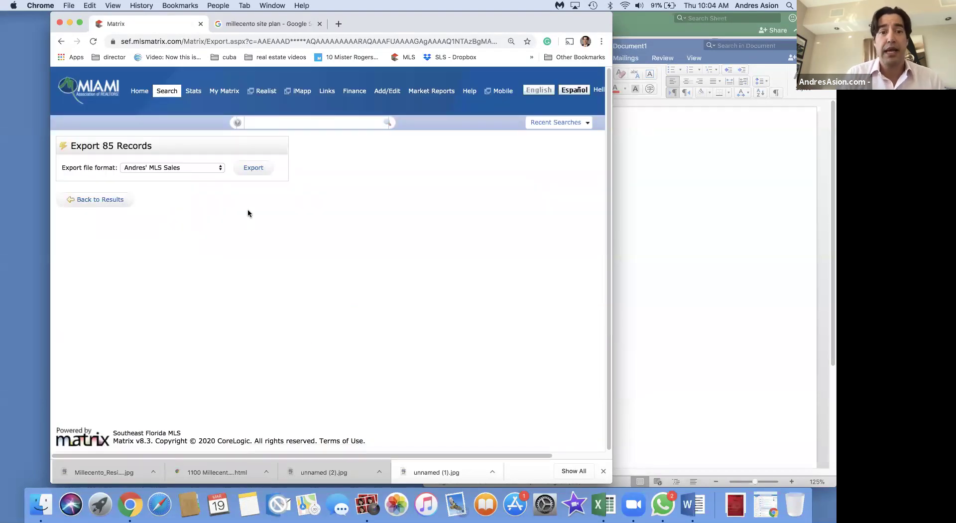
click(253, 168)
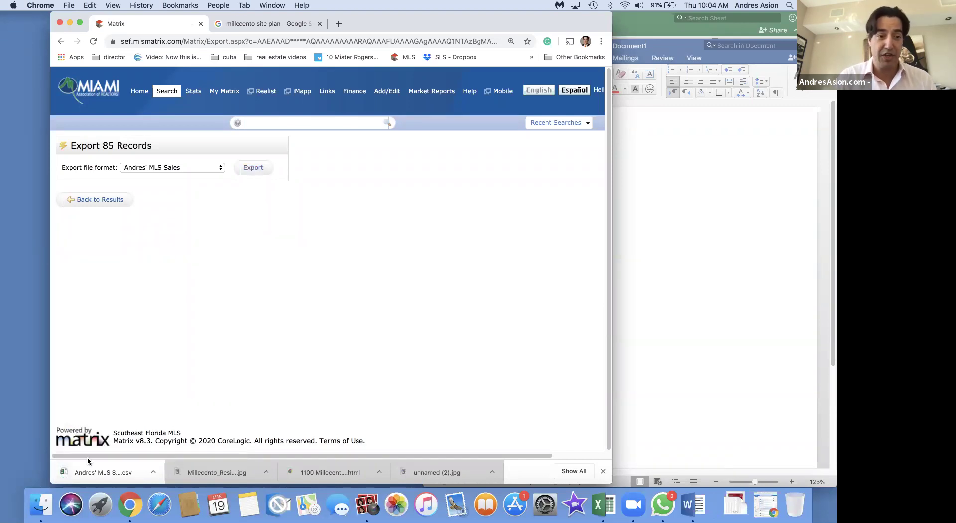
Open the exported CSV file in Excel and auto-fit the width of every column to its contents
click(110, 471)
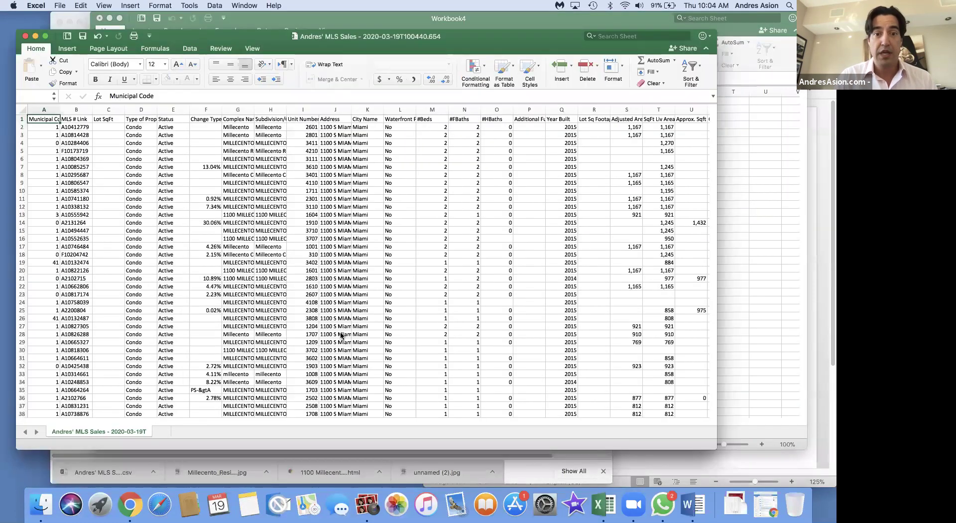
click(410, 302)
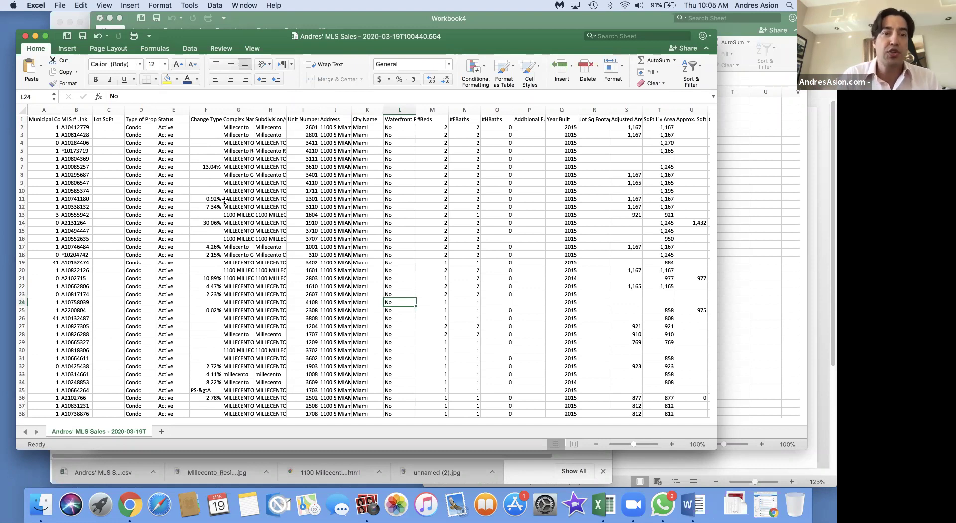
click(21, 110)
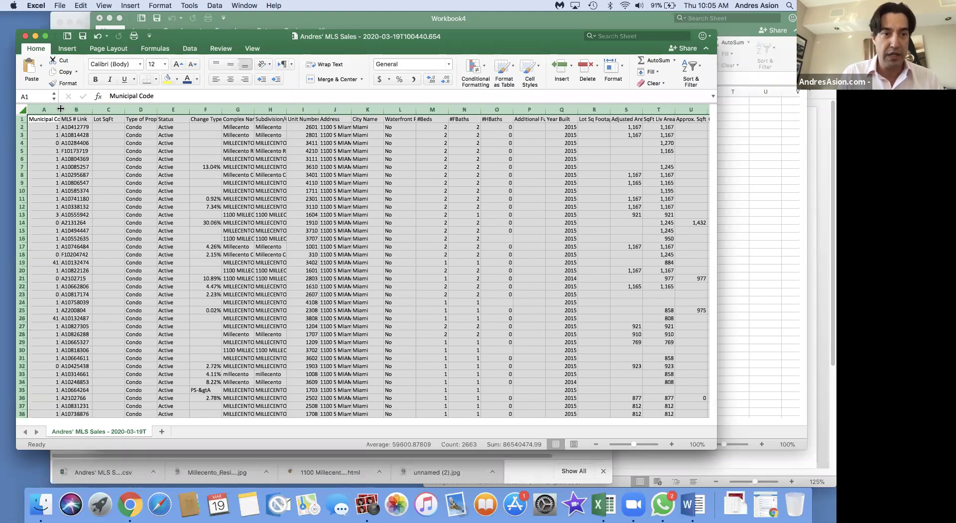
drag(60, 108, 61, 109)
double_click(60, 109)
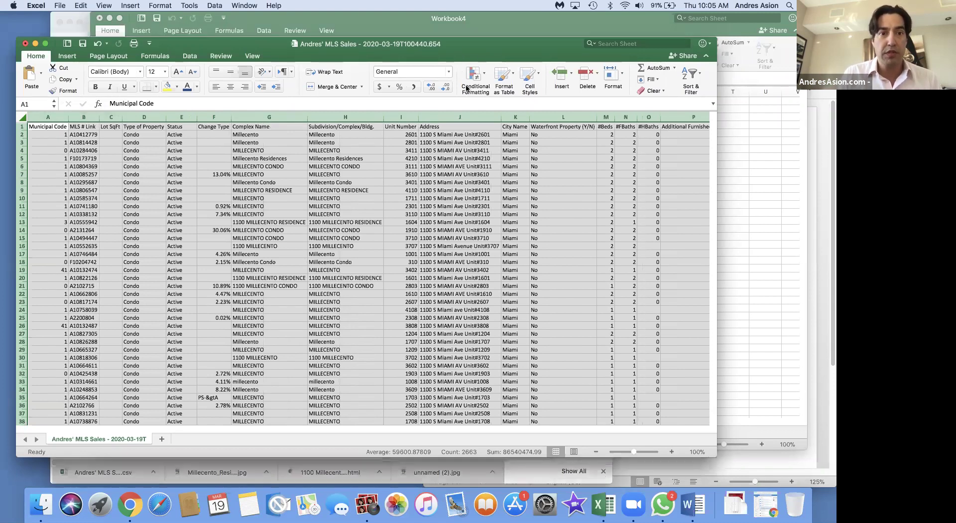
Center the contents of the whole sheet both horizontally and vertically
drag(460, 50, 466, 87)
click(236, 118)
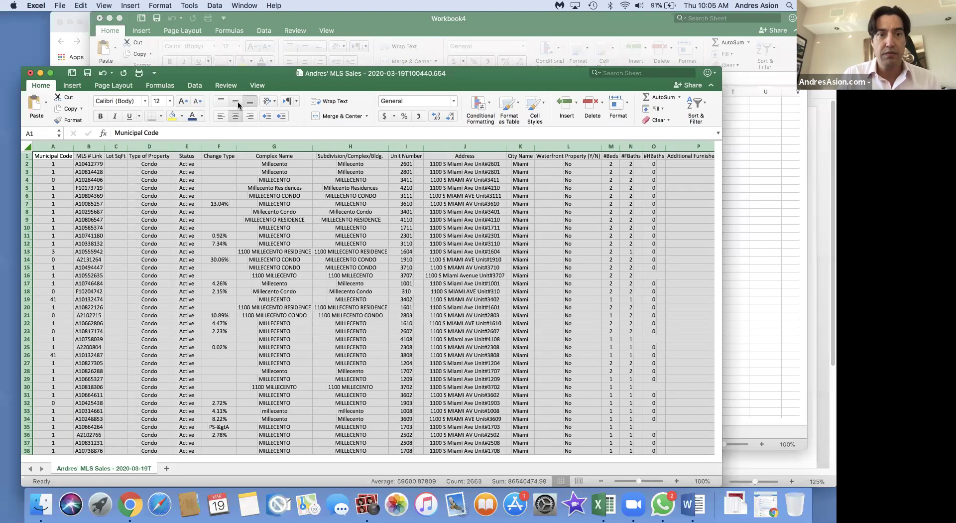
click(236, 103)
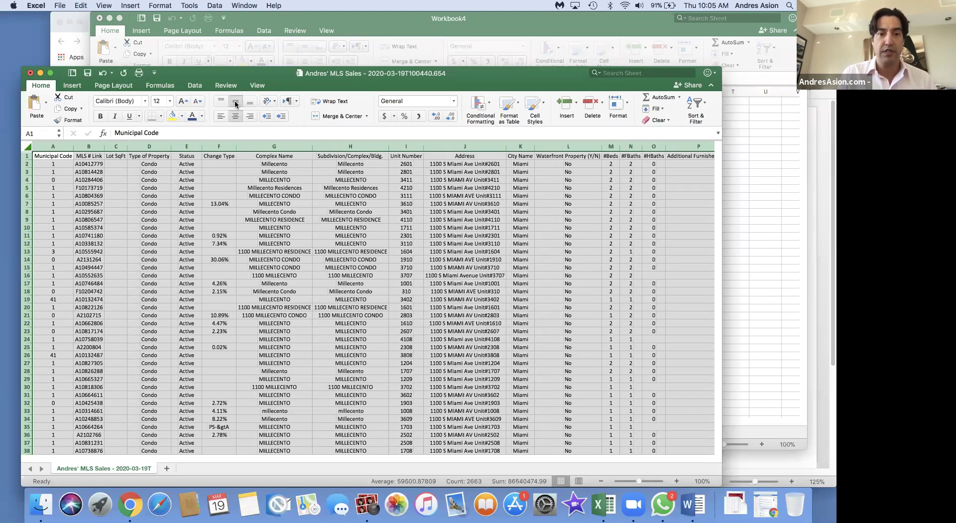
click(273, 232)
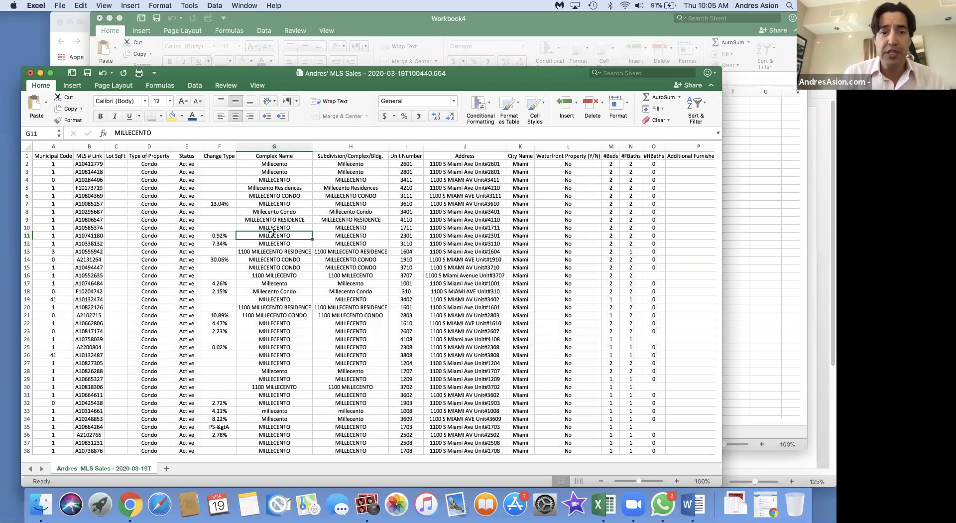
Fill the Complex Name column with "Millecento" from G2 down through the last listing row
scroll(272, 233, down, 20)
scroll(273, 232, up, 6)
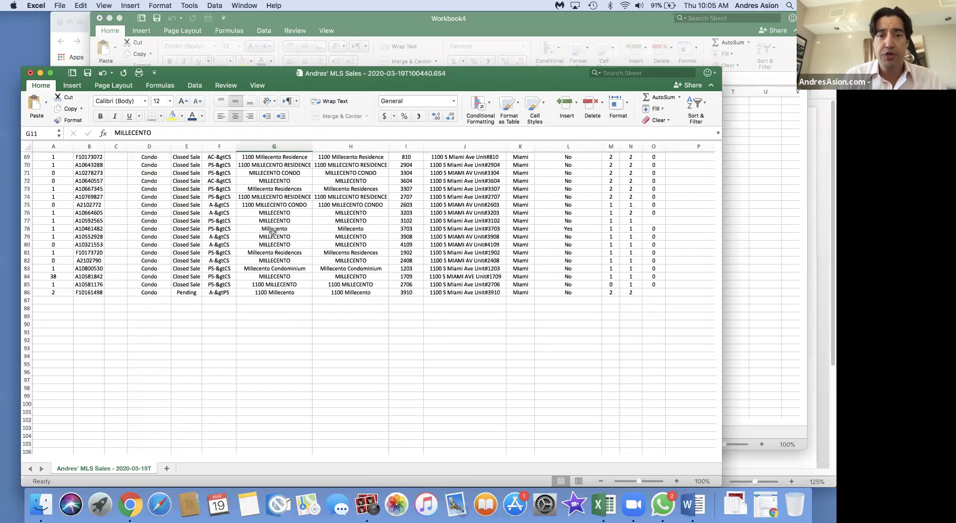
scroll(273, 233, up, 20)
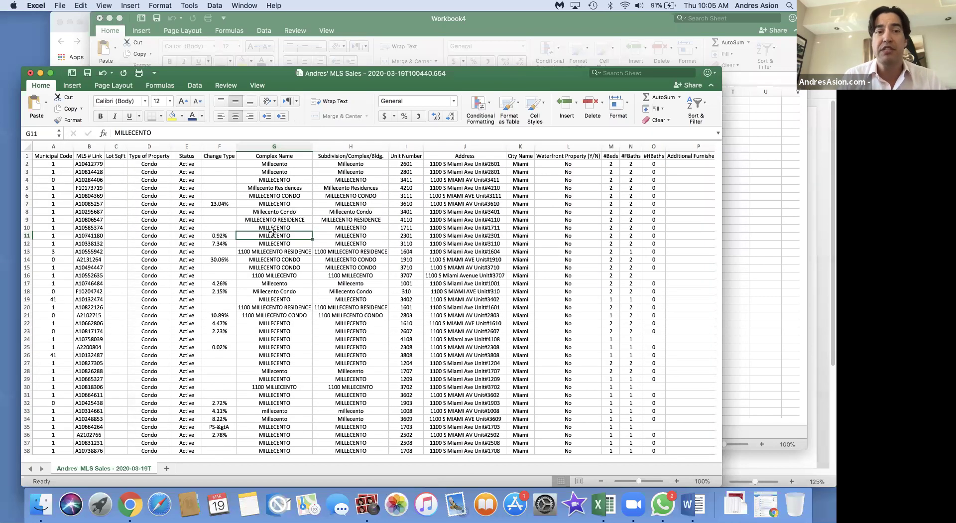
click(288, 165)
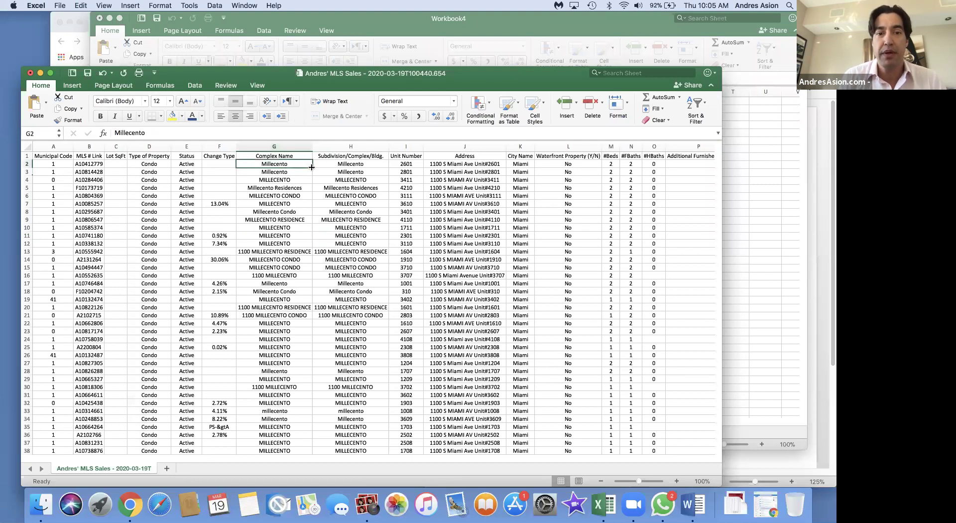
double_click(311, 167)
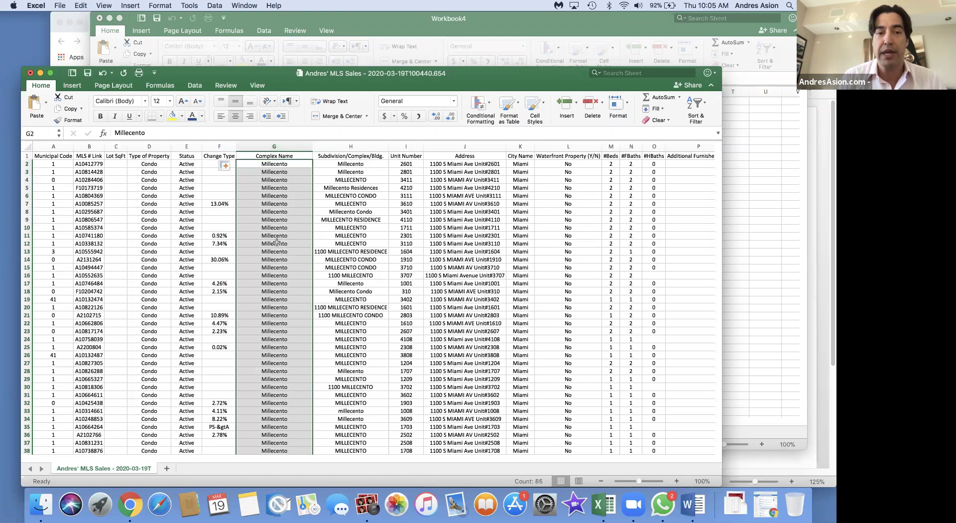
scroll(276, 242, down, 2)
scroll(276, 242, down, 10)
scroll(384, 194, up, 15)
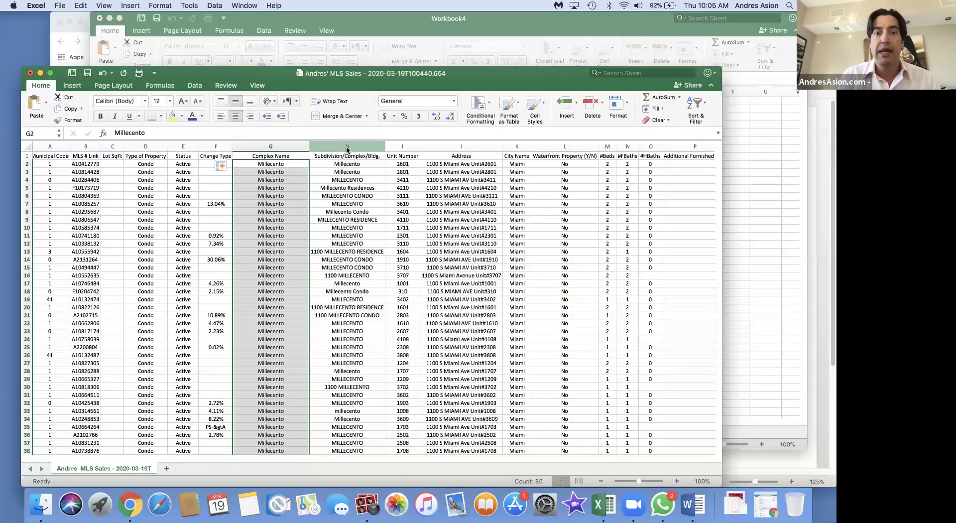
Delete the Subdivision/Complex/Bldg. column and the Change Type column
right_click(346, 148)
click(374, 206)
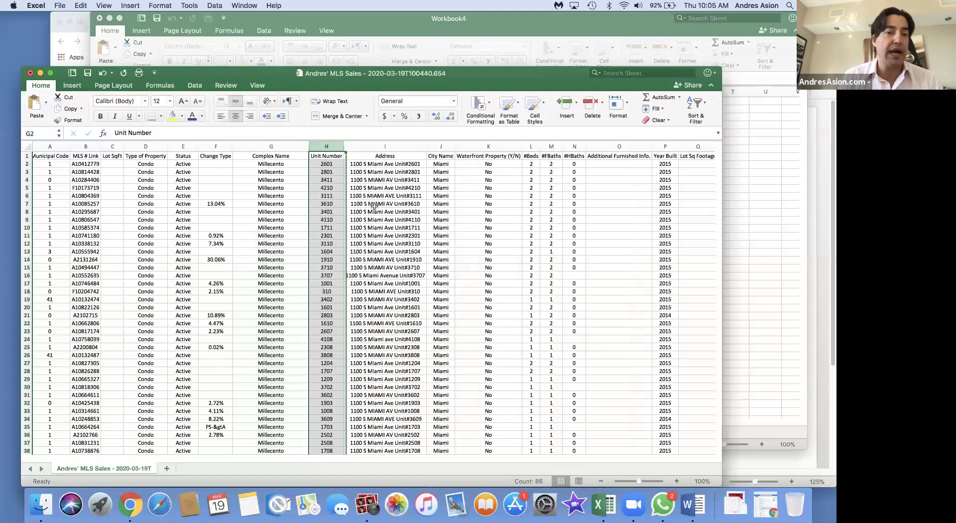
click(214, 147)
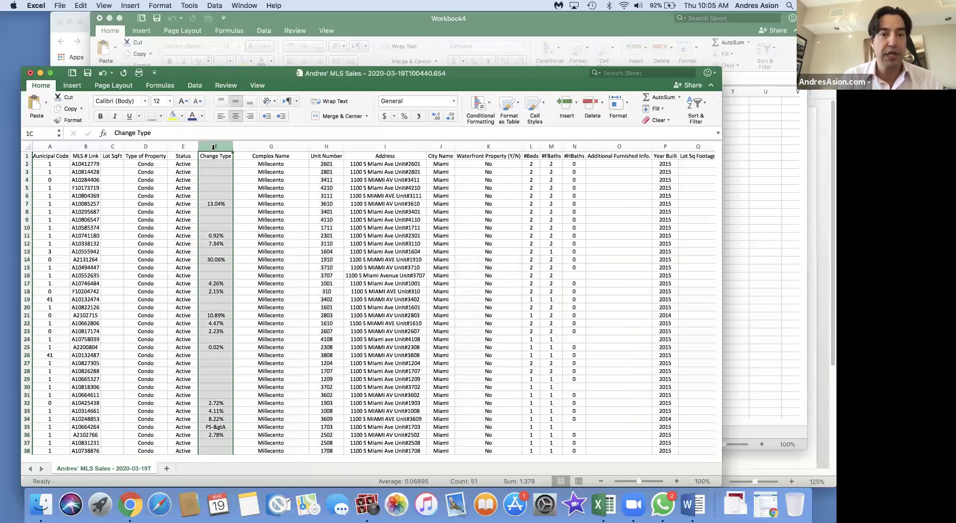
right_click(204, 208)
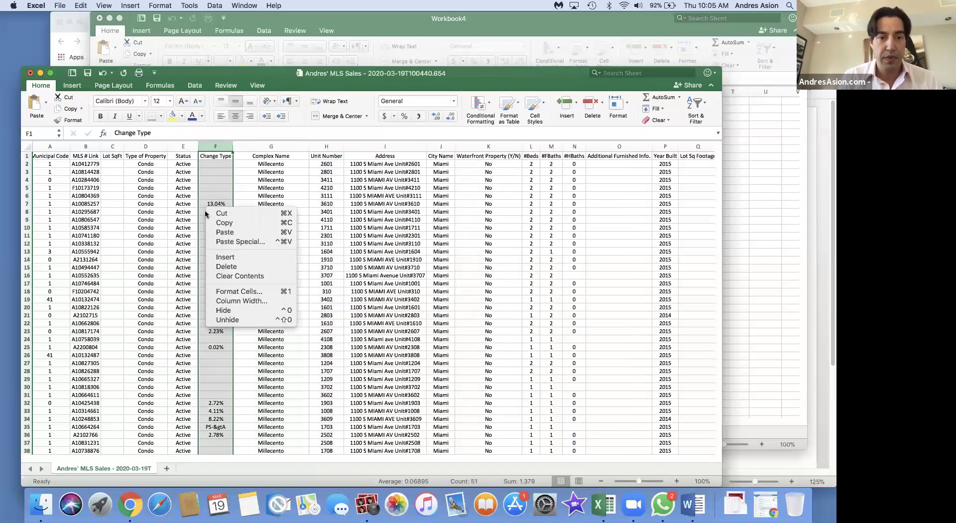
click(229, 262)
Delete the four columns from Municipal Code through Type of Property
drag(140, 146, 52, 150)
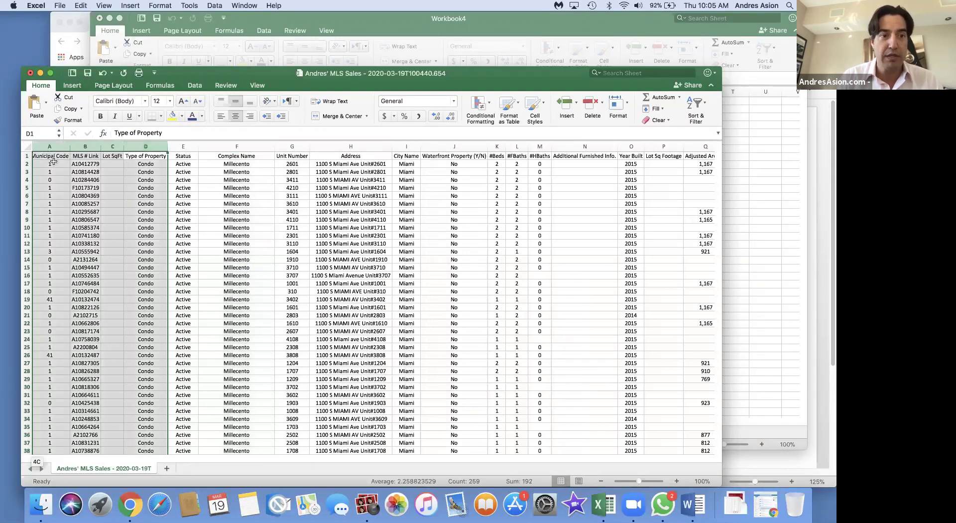
right_click(84, 185)
click(107, 243)
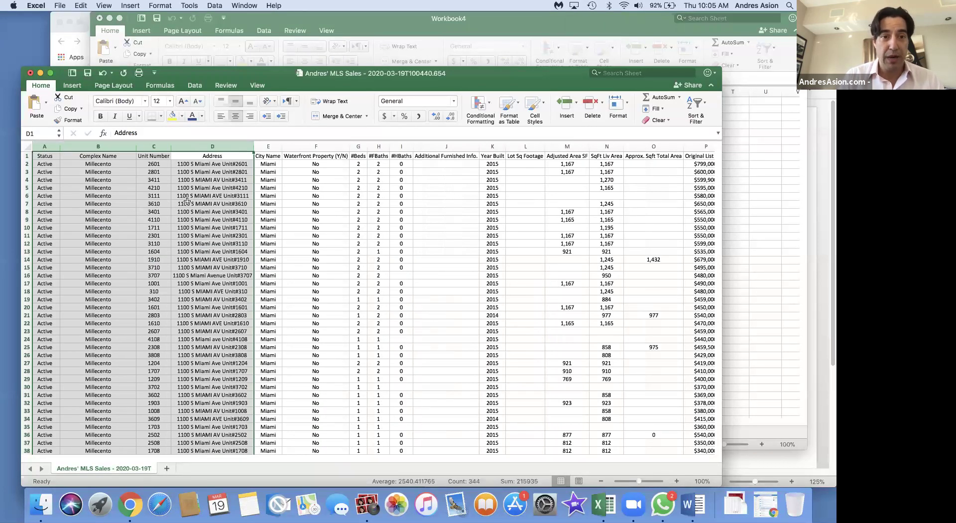
Delete the Address, City Name and Waterfront Property (Y/N) columns
scroll(209, 246, down, 15)
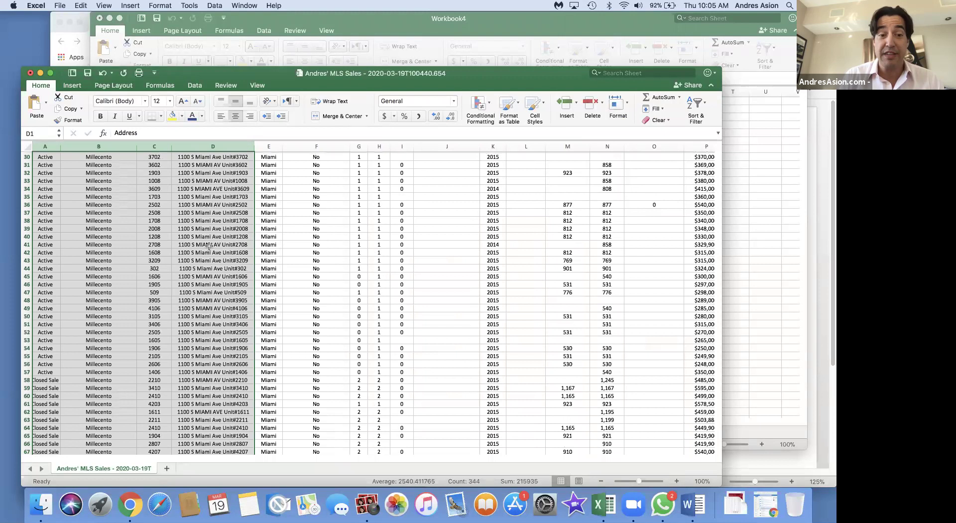
scroll(209, 246, up, 15)
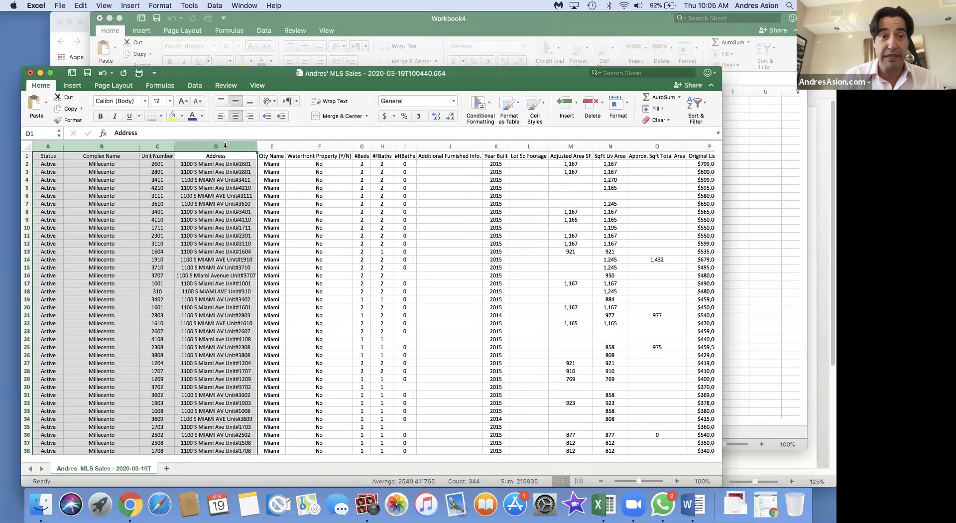
click(225, 145)
right_click(226, 145)
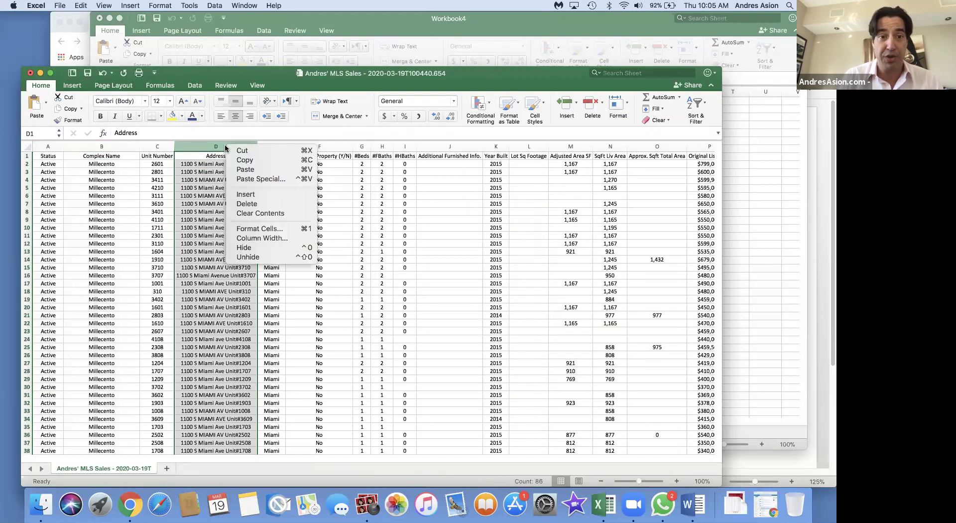
click(253, 204)
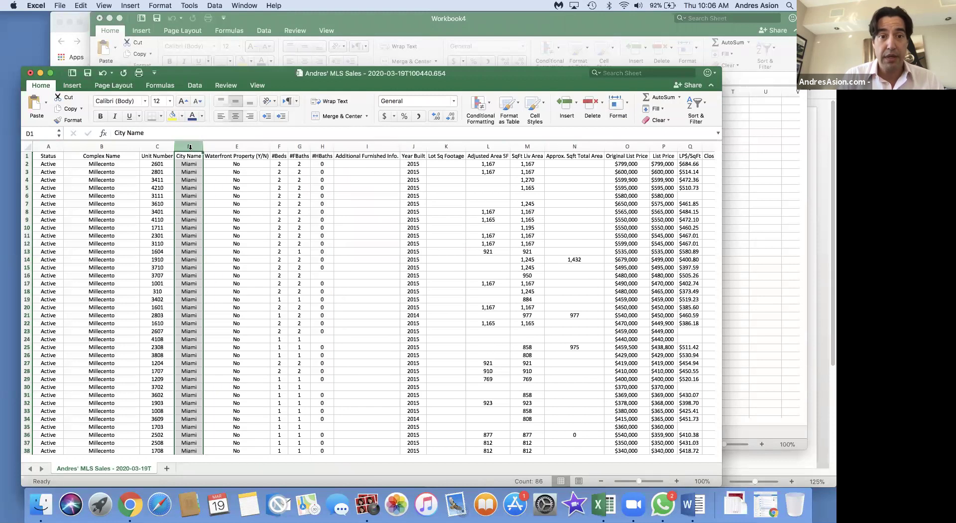
drag(189, 146, 222, 144)
right_click(226, 179)
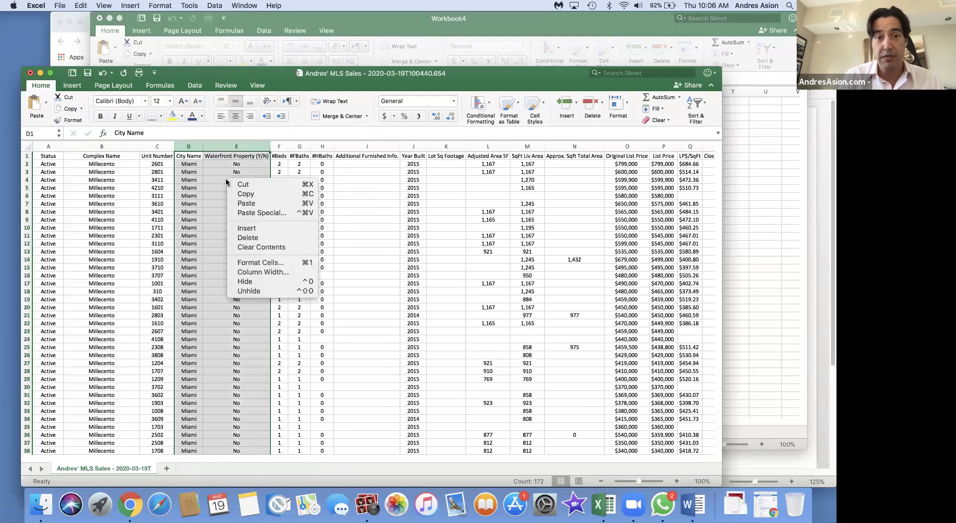
click(247, 238)
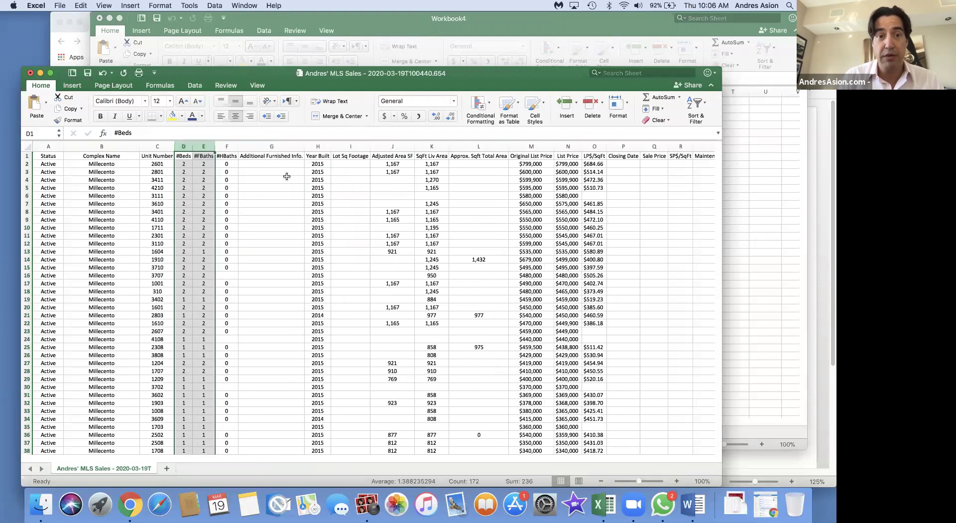
Delete the Additional Furnished Info., Year Built, Lot Sq Footage and Adjusted Area SF columns
drag(266, 147, 383, 153)
right_click(368, 191)
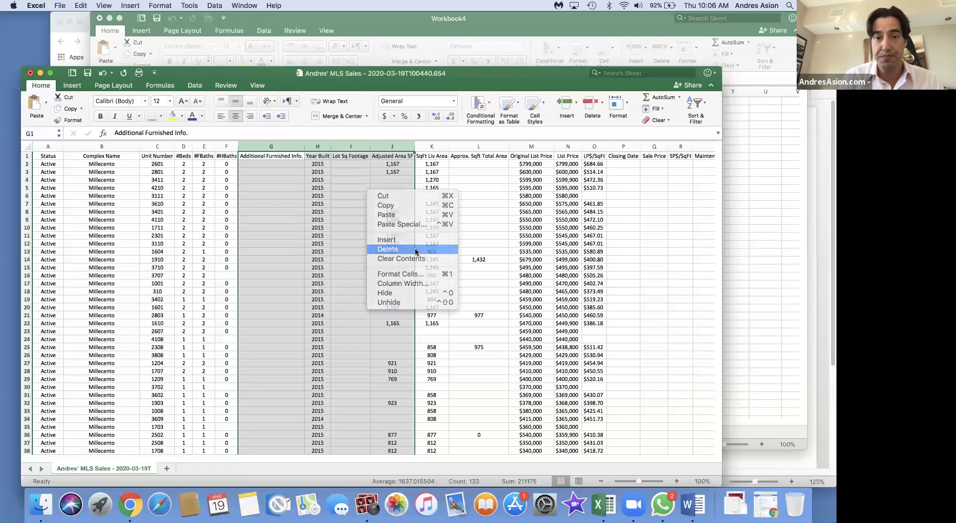
click(415, 251)
click(302, 203)
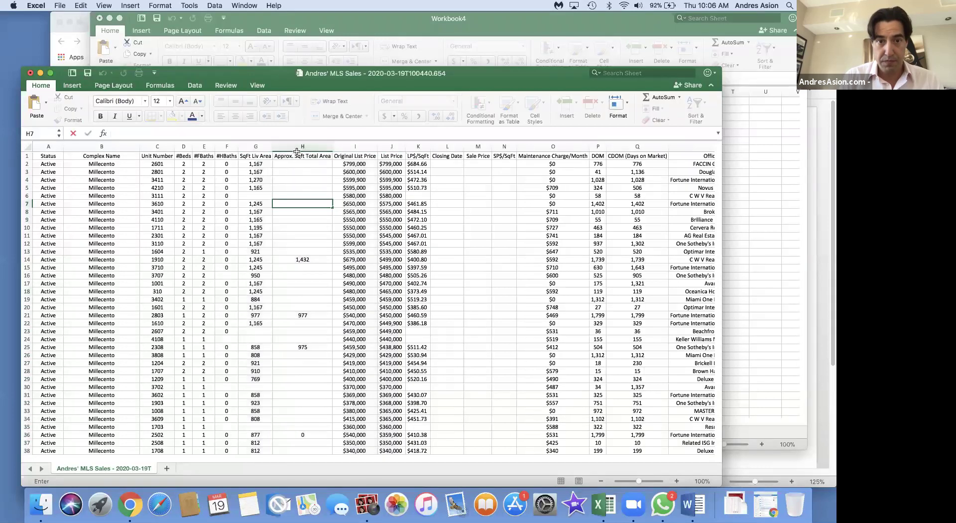
Delete the Approx. Sqft Total Area column
click(298, 147)
right_click(300, 149)
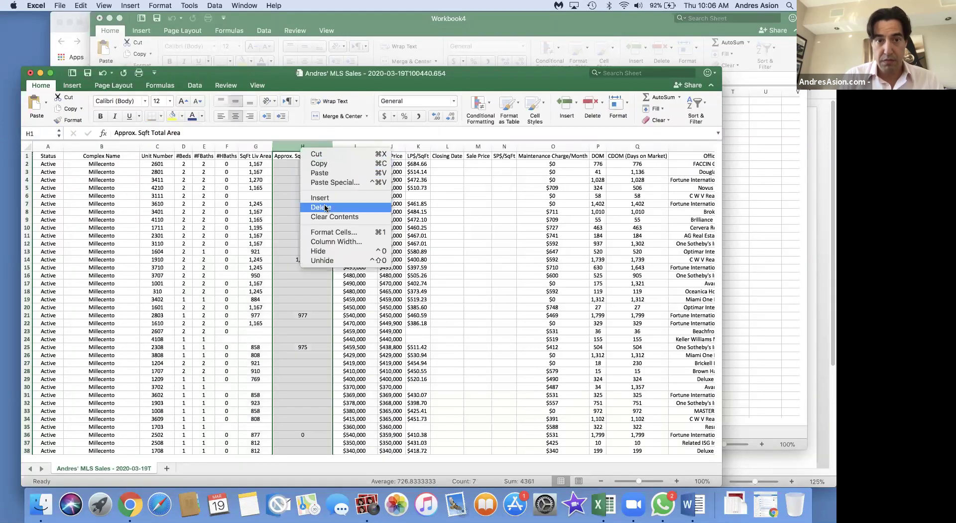
click(324, 208)
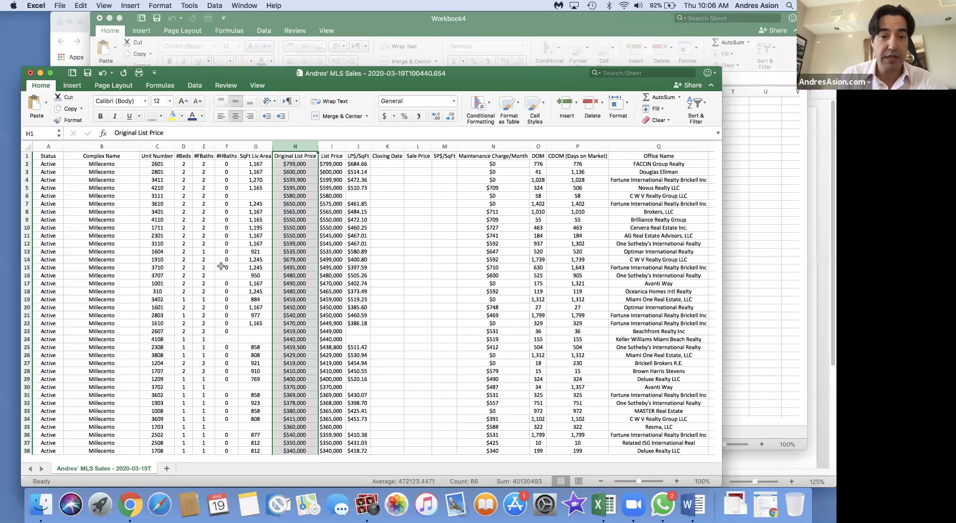
Look through the Active and Closed Sale rows to review the remaining price, closing date and sale columns
scroll(221, 266, down, 18)
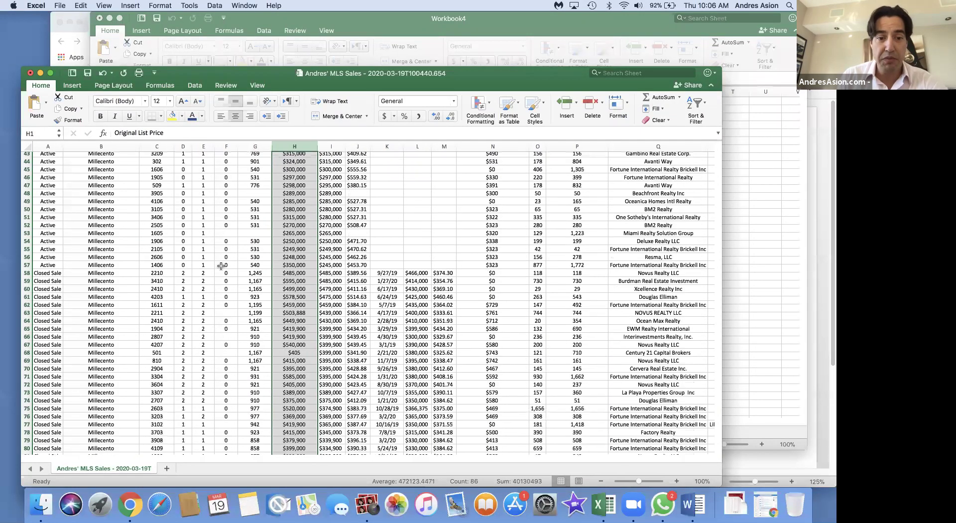
scroll(221, 266, up, 18)
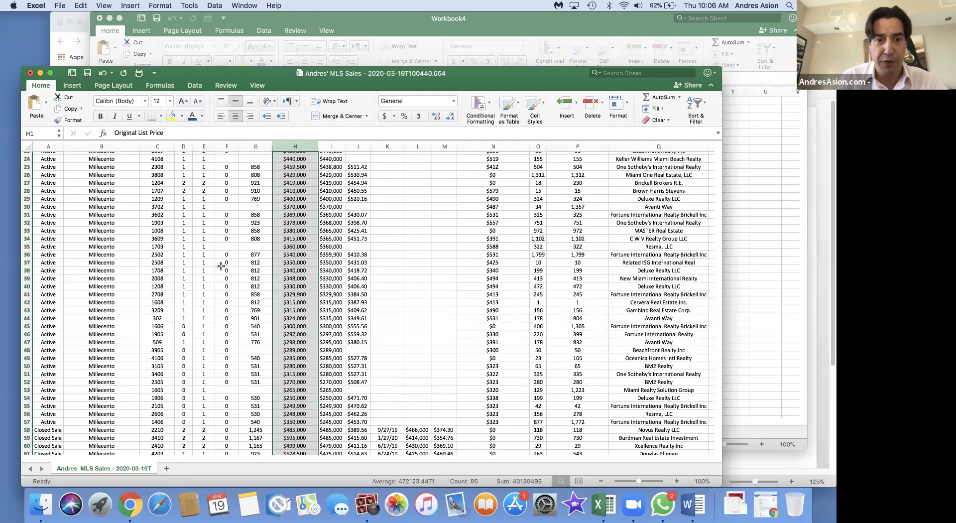
scroll(221, 266, up, 4)
scroll(255, 243, up, 6)
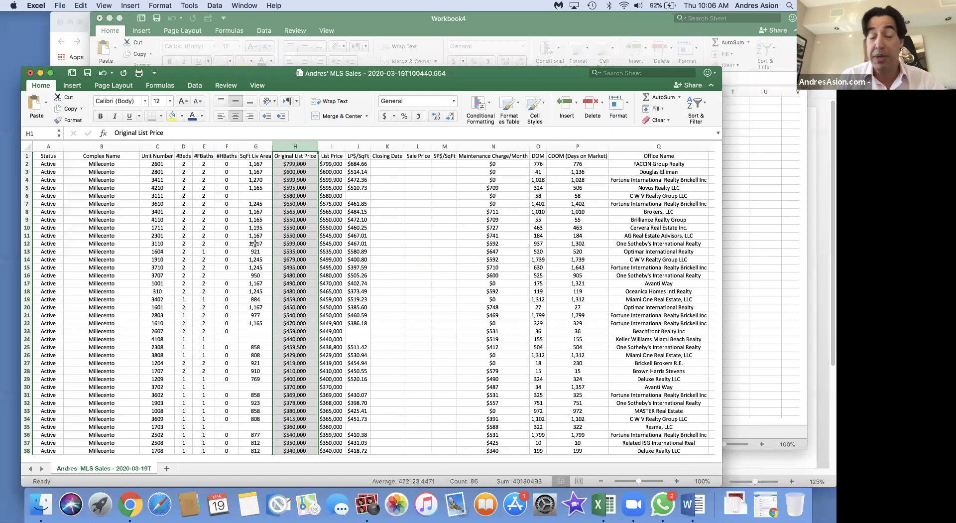
click(319, 234)
click(359, 235)
click(385, 235)
Delete the Maintenance Charge/Month column together with all columns after it, so the table ends at SP$/SqFt
scroll(386, 234, right, 2)
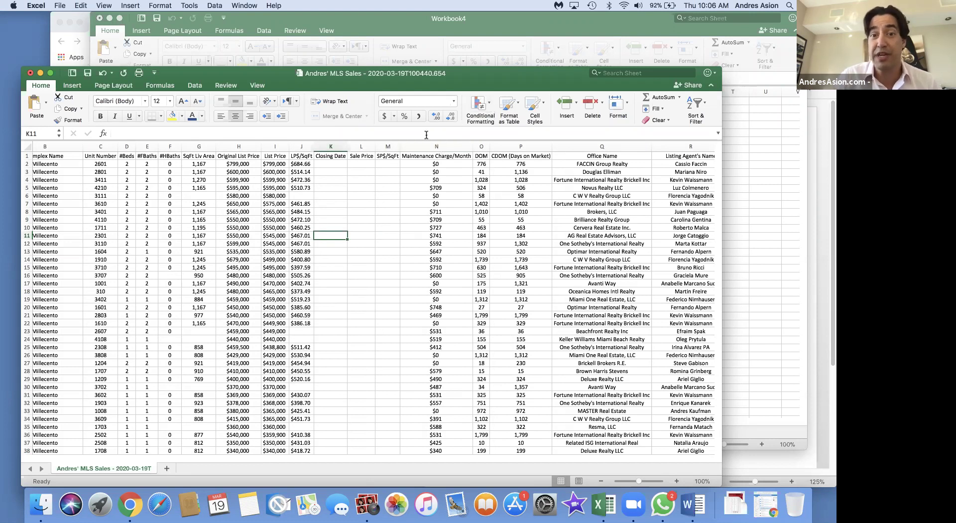
drag(412, 148, 813, 138)
right_click(475, 194)
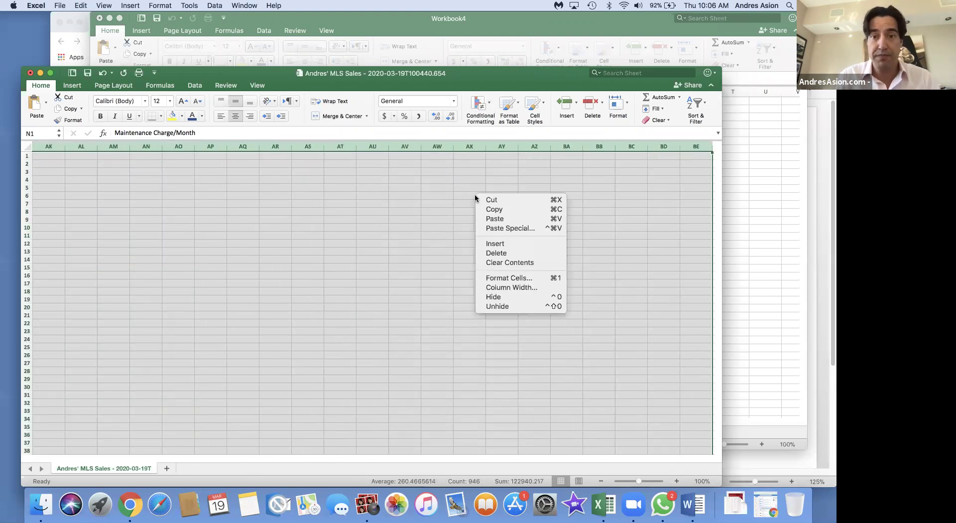
click(513, 253)
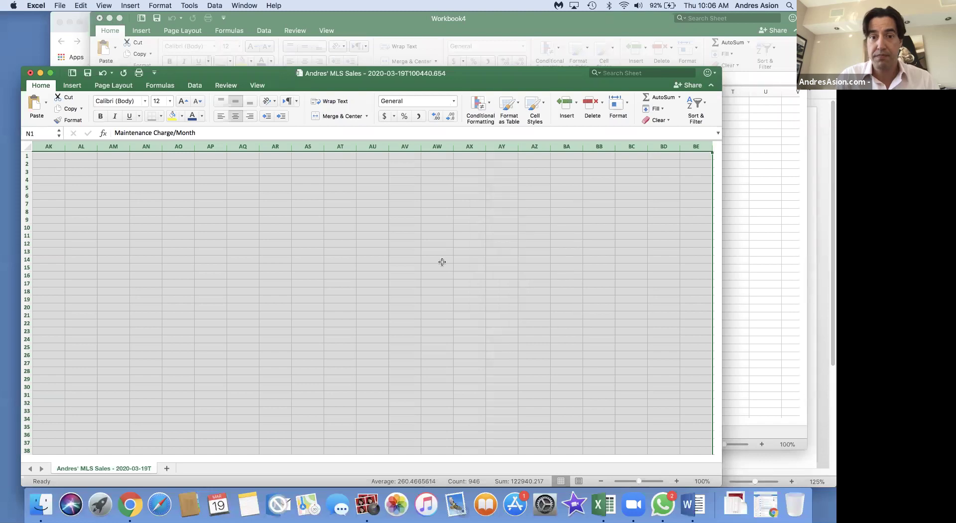
scroll(324, 270, left, 5)
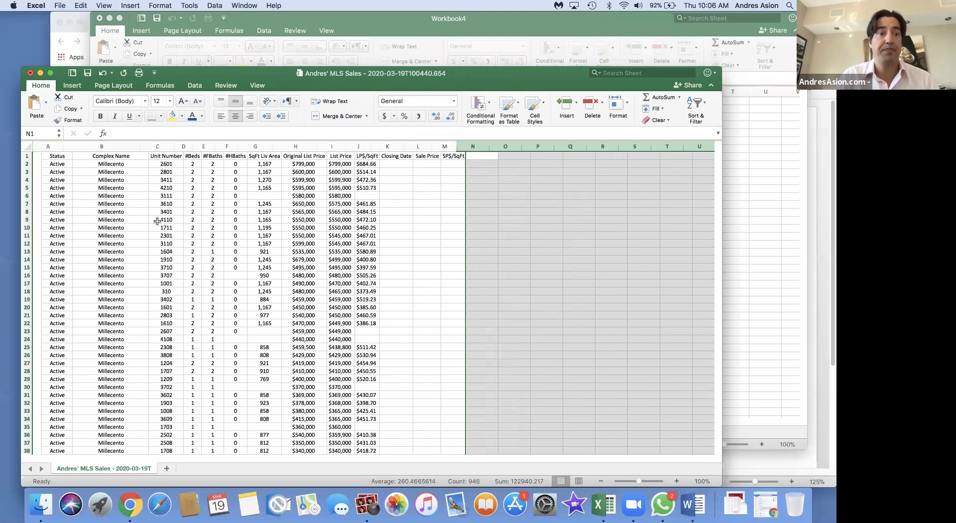
Freeze the panes at cell B2 to lock the header row and the Status column
click(97, 165)
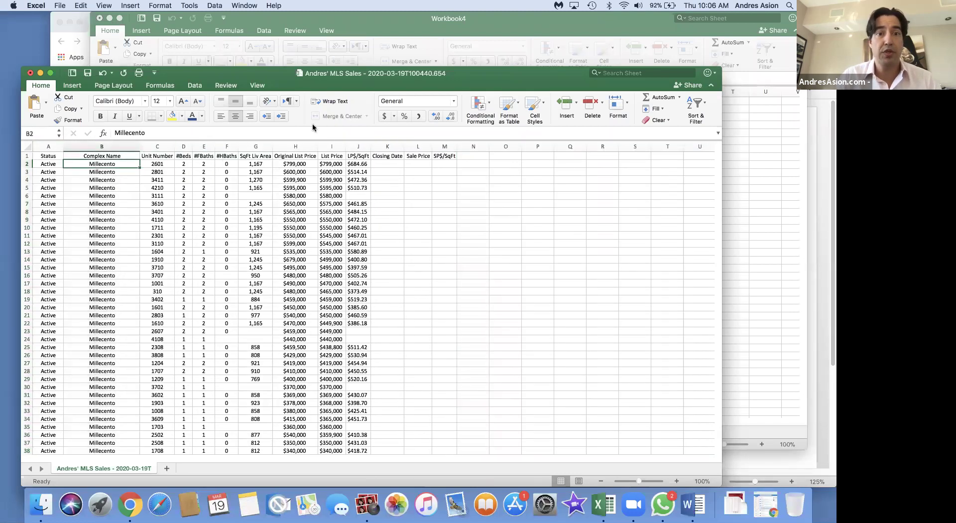
click(257, 85)
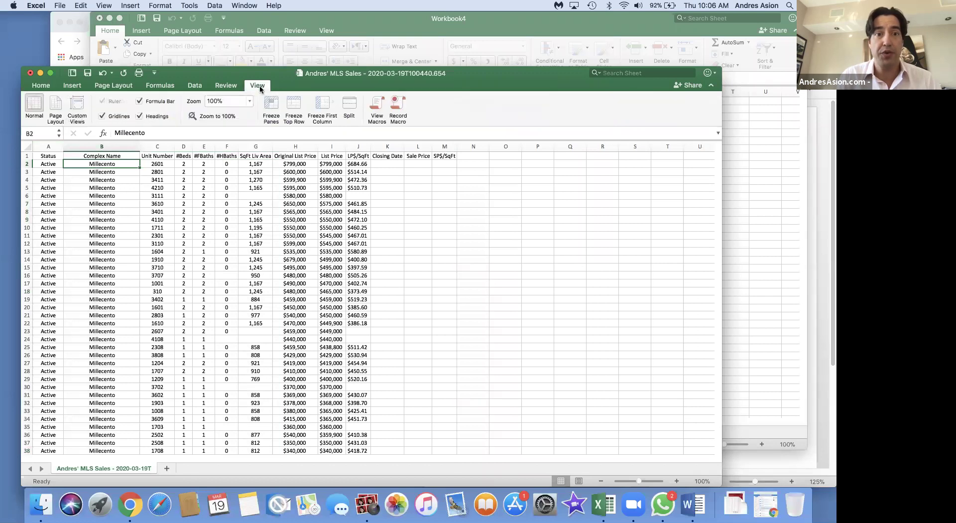
click(272, 105)
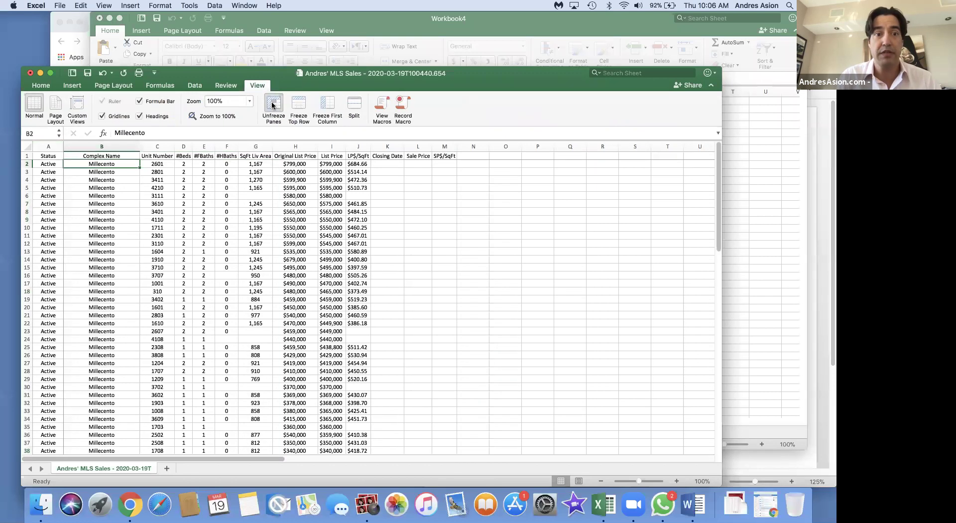
Look through the whole listing table in both directions to check the frozen header row and Status column
click(255, 264)
scroll(255, 264, right, 3)
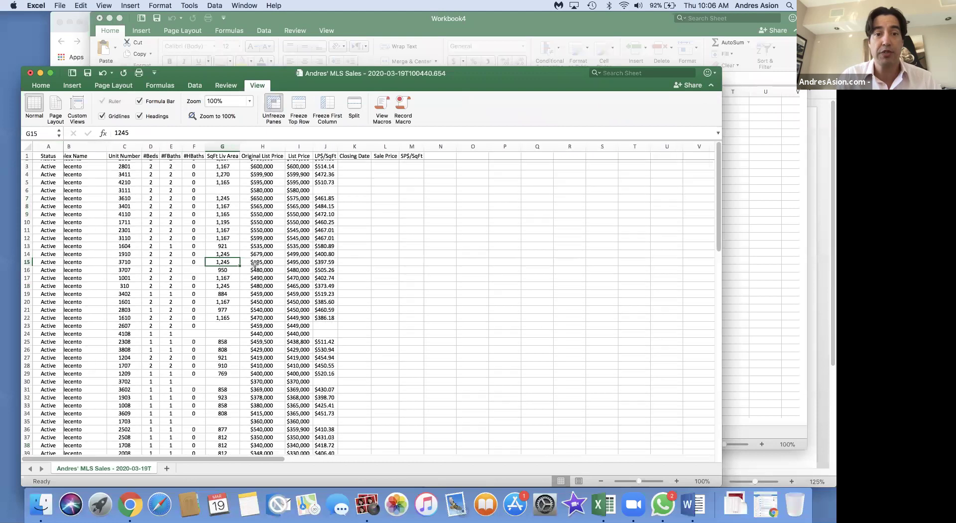
scroll(255, 264, left, 3)
scroll(255, 264, down, 5)
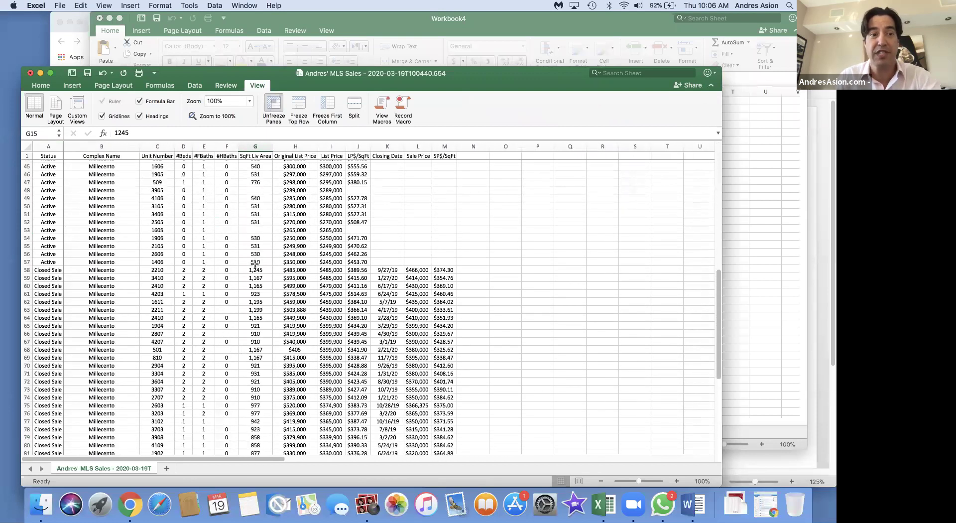
scroll(255, 264, down, 10)
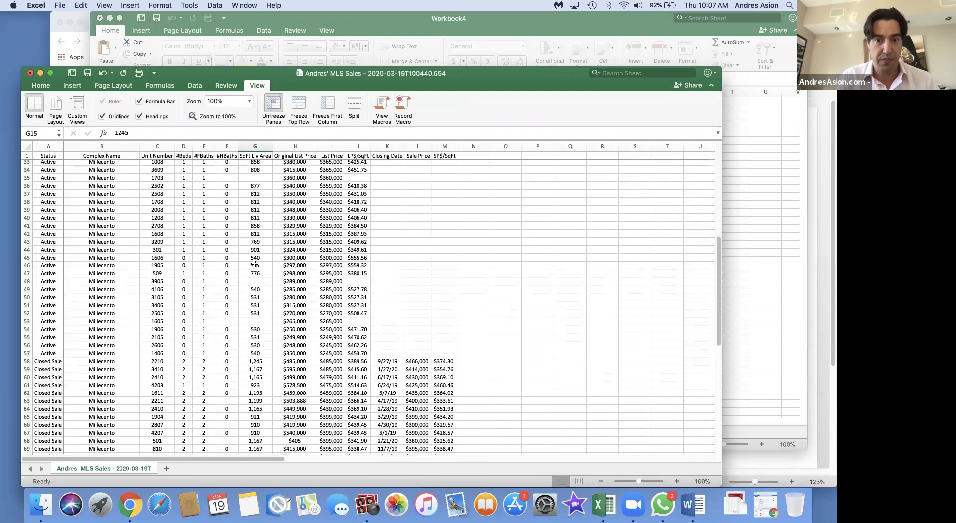
scroll(255, 264, down, 5)
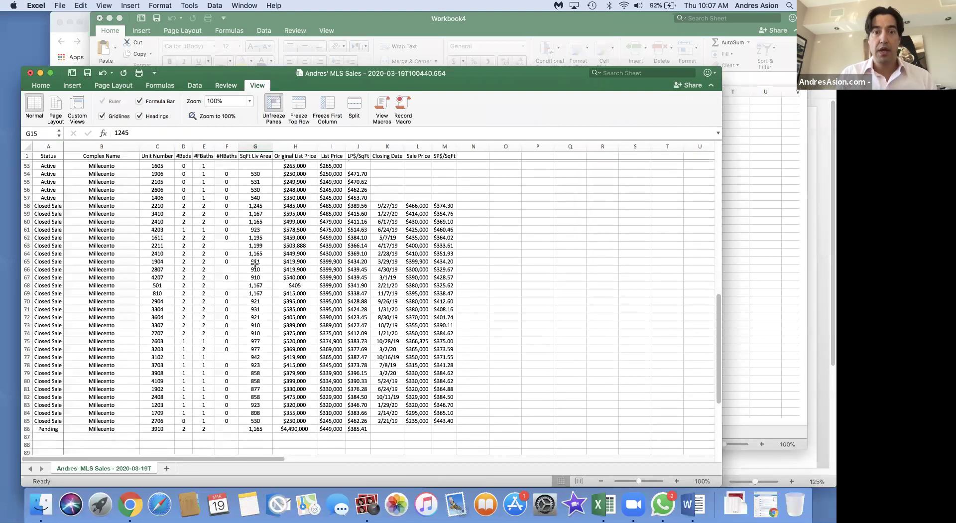
scroll(254, 264, up, 15)
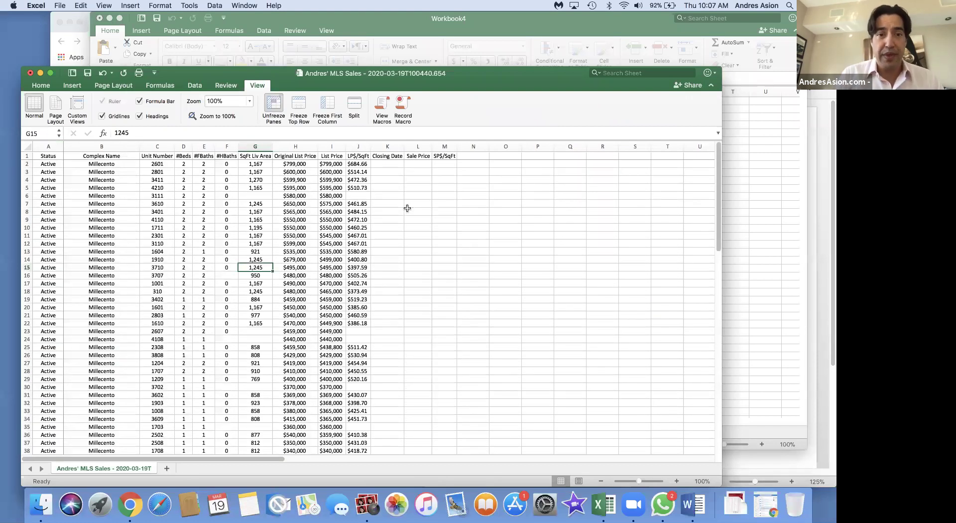
Sort the entire sheet by Status values from A to Z, treating the first row as headers
click(27, 147)
click(195, 85)
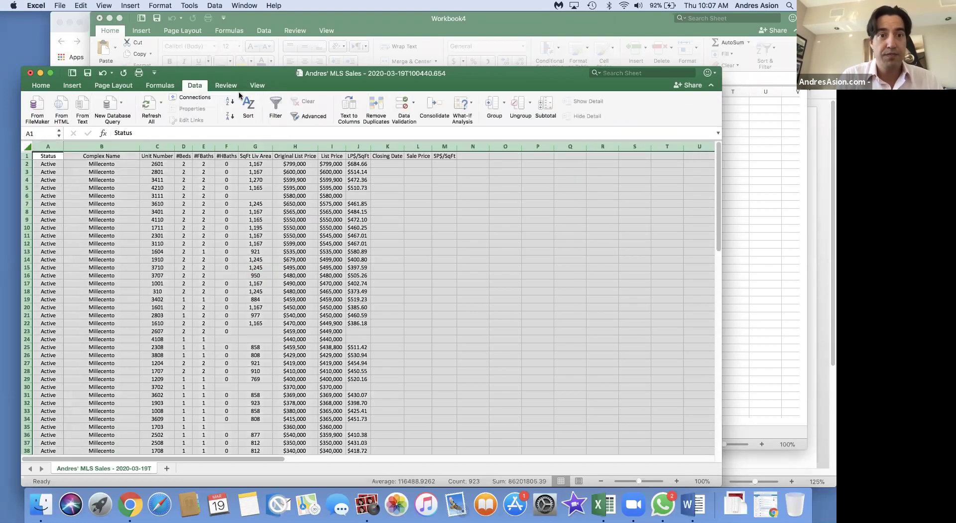
click(249, 105)
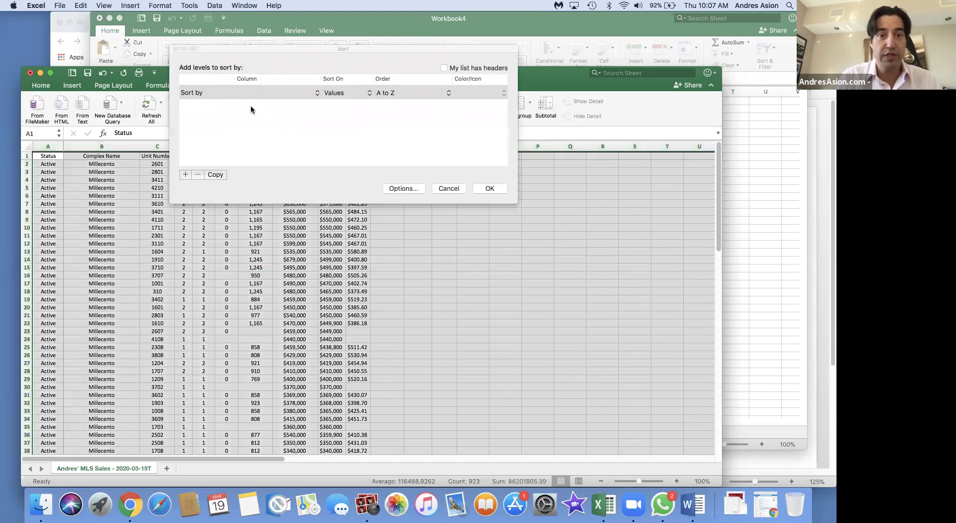
click(443, 68)
click(313, 94)
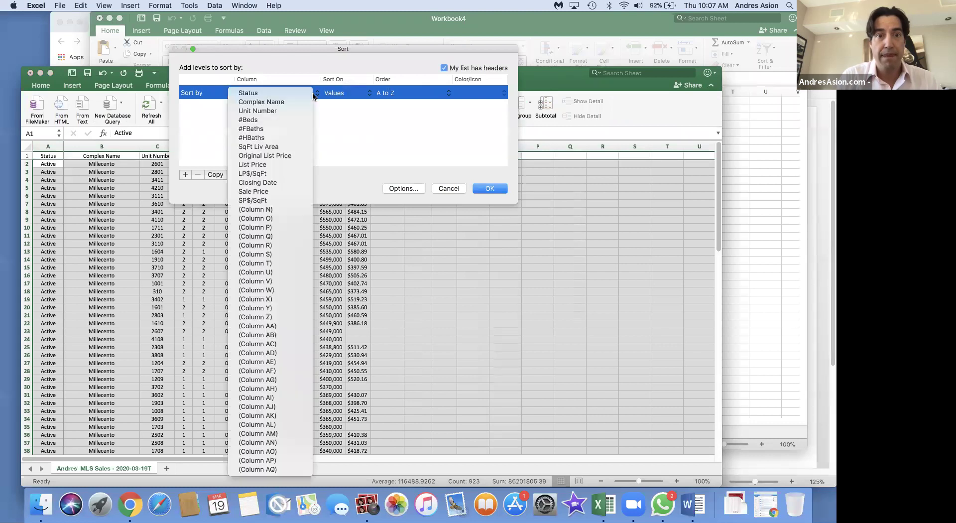
click(292, 95)
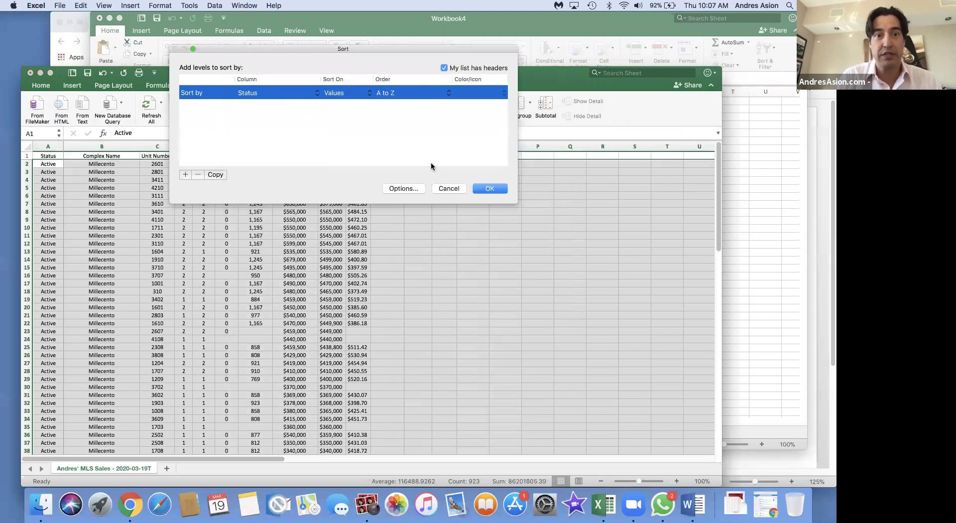
click(490, 188)
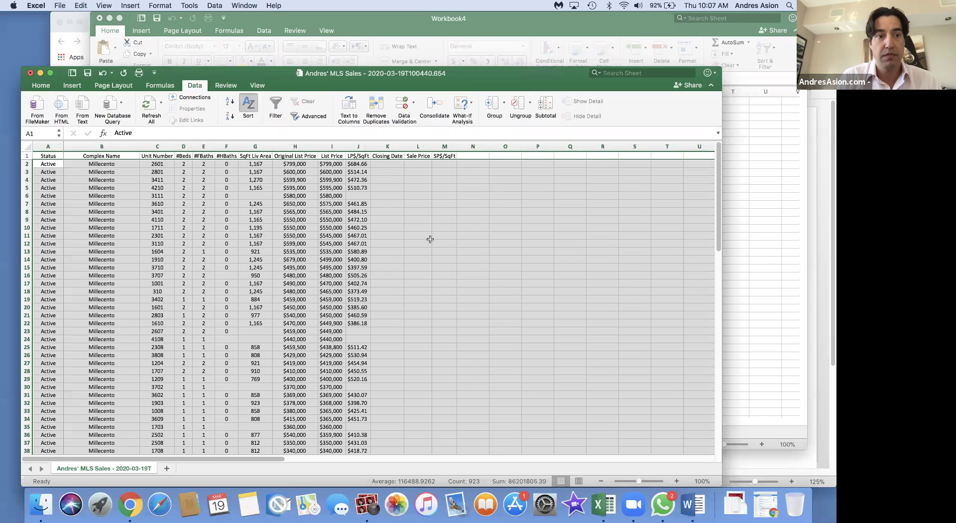
click(430, 238)
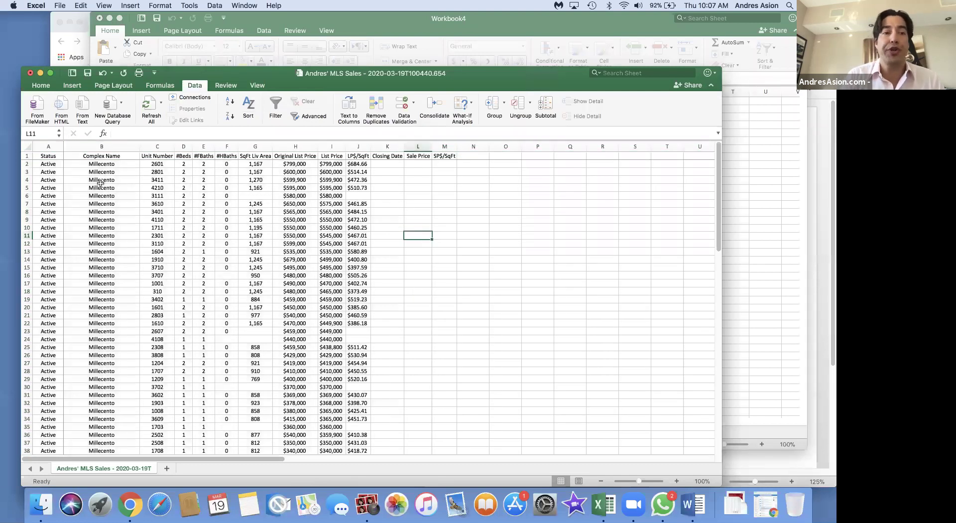
Fill the Active listing rows, A2 through M57, with light green
drag(48, 164, 441, 396)
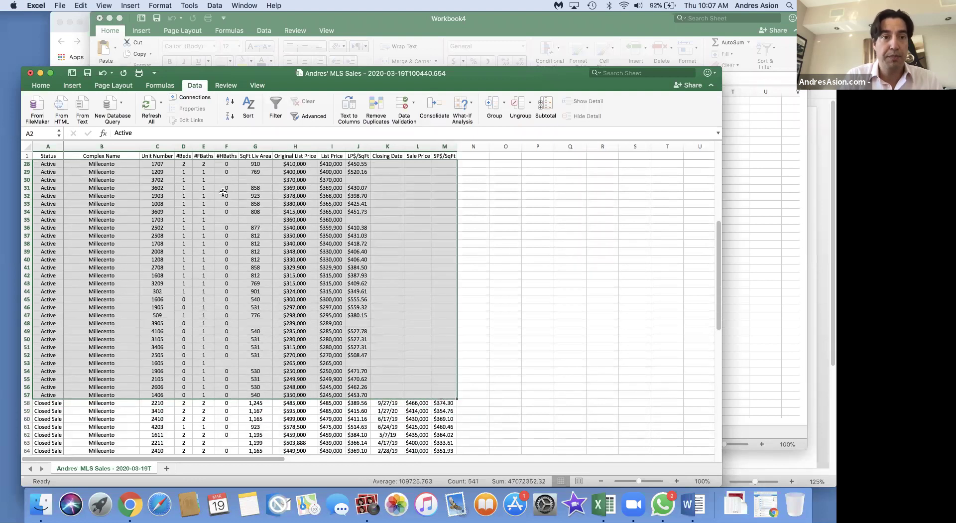
click(41, 85)
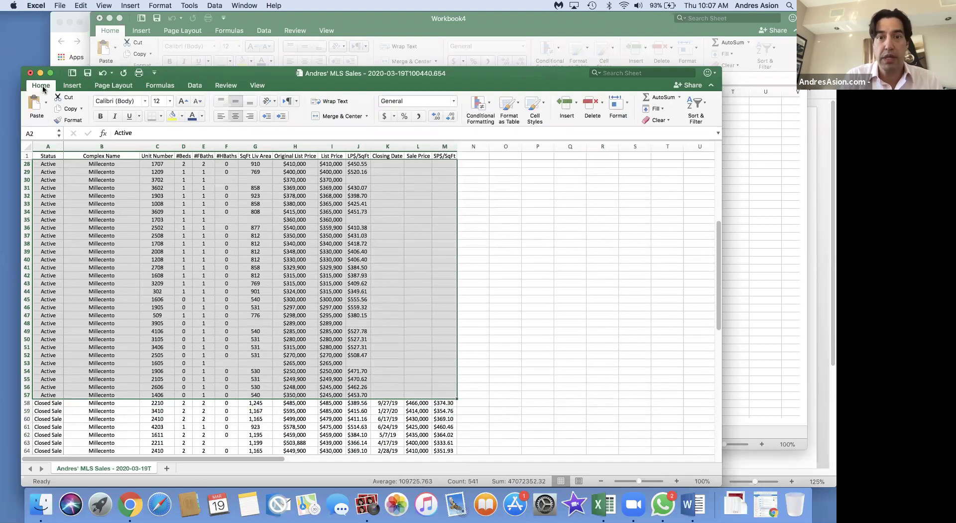
click(181, 117)
click(254, 172)
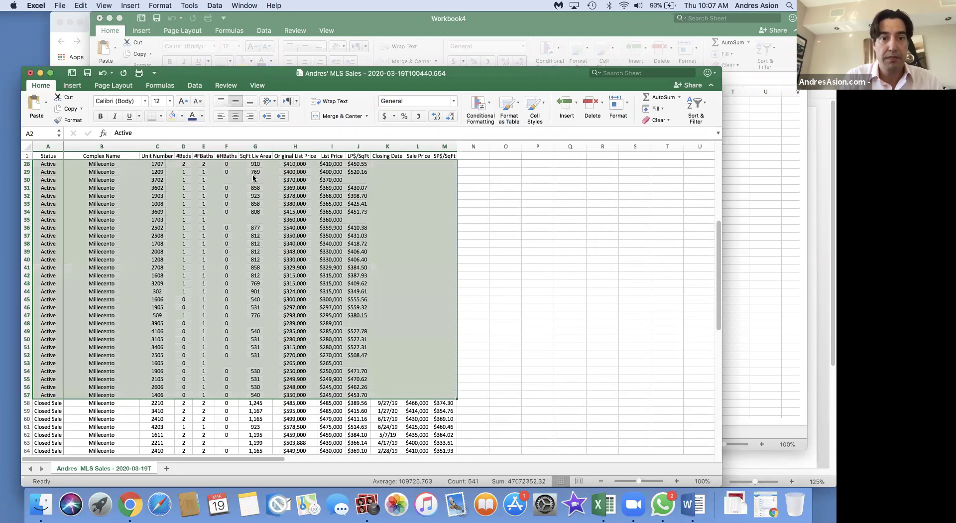
click(245, 258)
Fill the Closed Sale rows, A58 through M85, with the same light green
scroll(245, 258, down, 9)
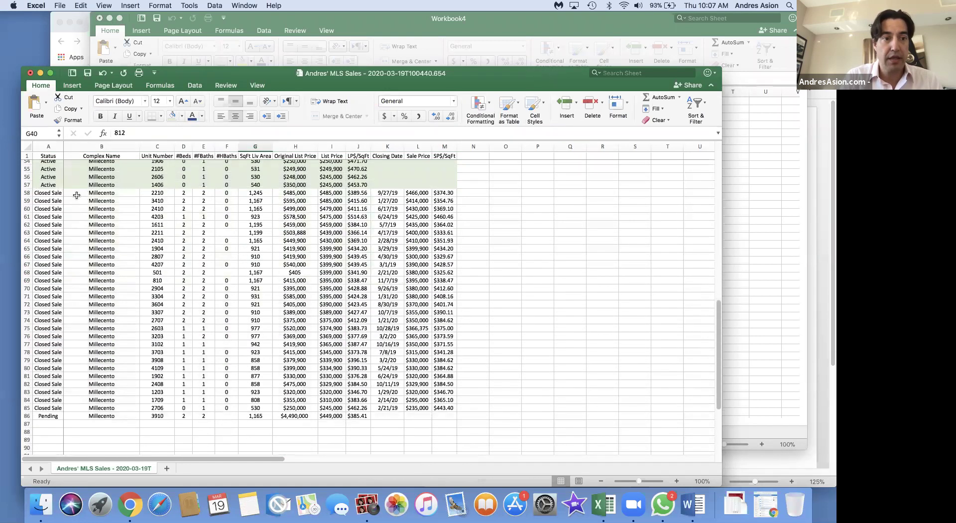
click(60, 194)
drag(66, 203, 440, 411)
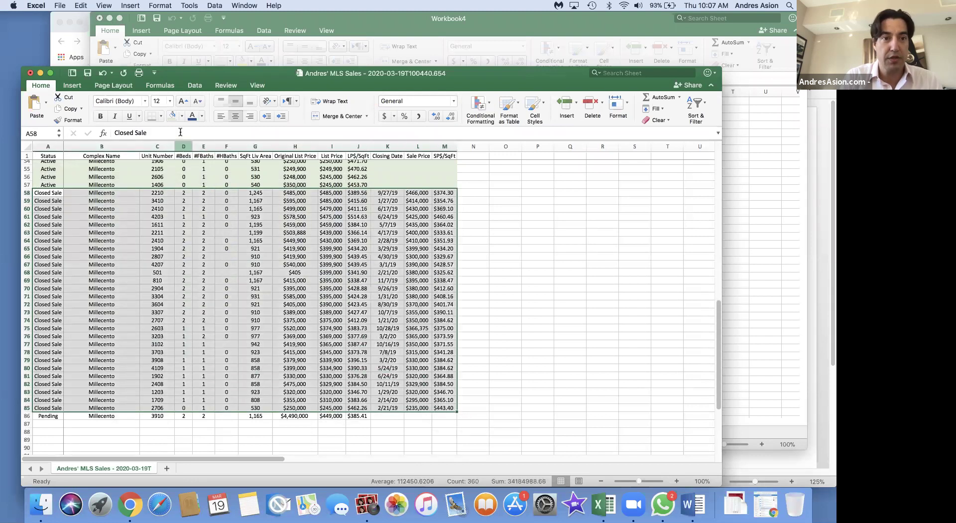
click(172, 116)
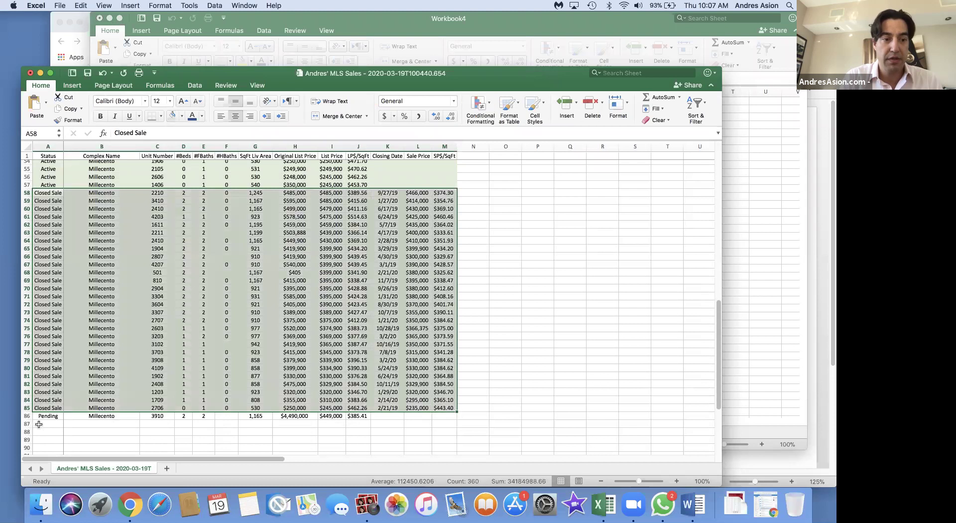
Fill the Pending row, A86 through M86, with light orange
drag(49, 416, 441, 415)
click(181, 116)
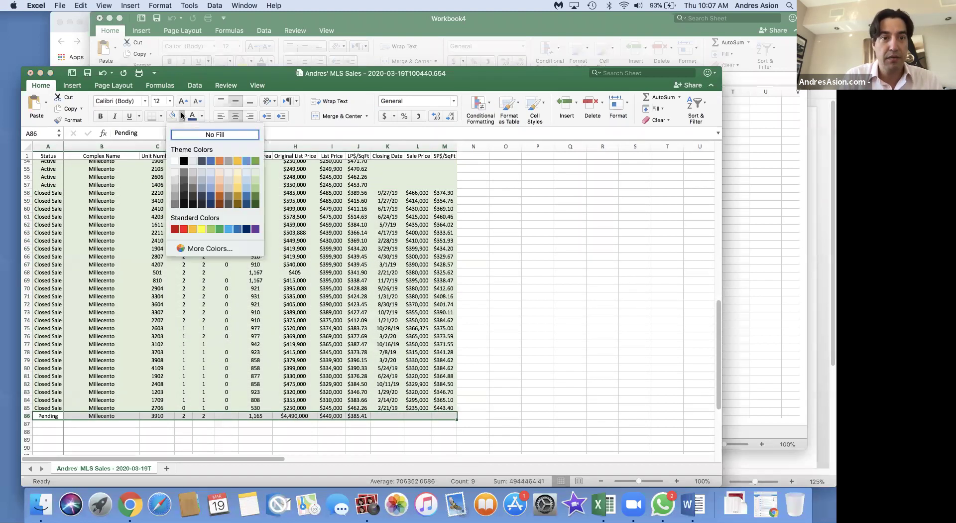
click(220, 175)
Change the fill of the Active listing rows, A2 through M57, to light blue
scroll(55, 289, up, 5)
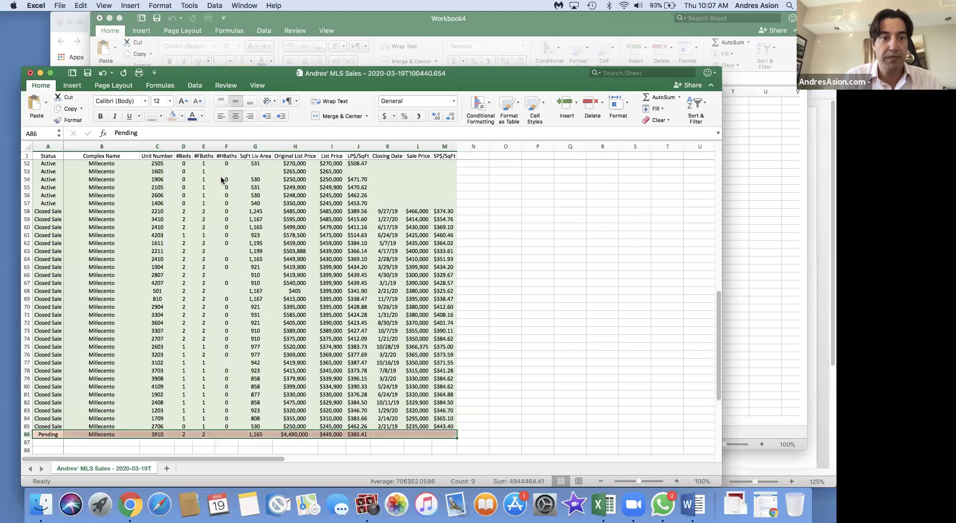
drag(52, 326, 432, 162)
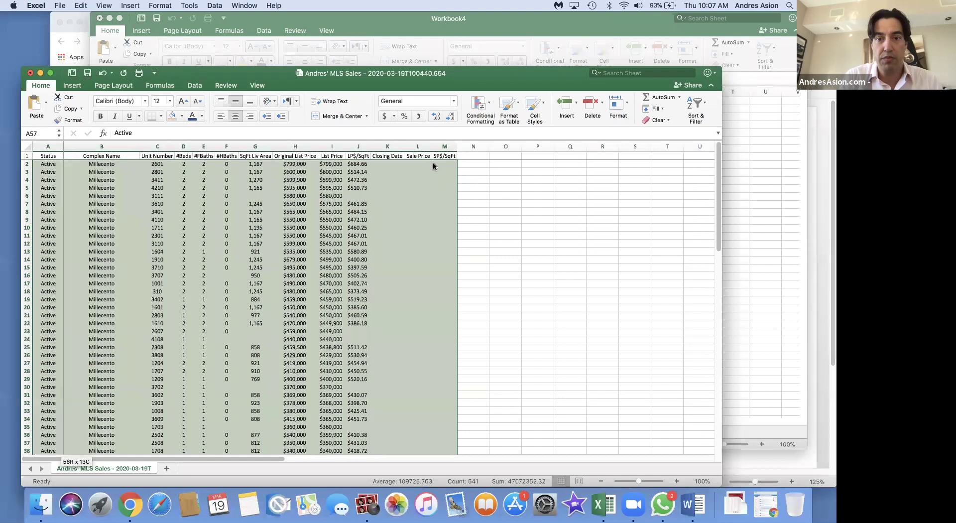
click(181, 116)
click(209, 173)
click(295, 251)
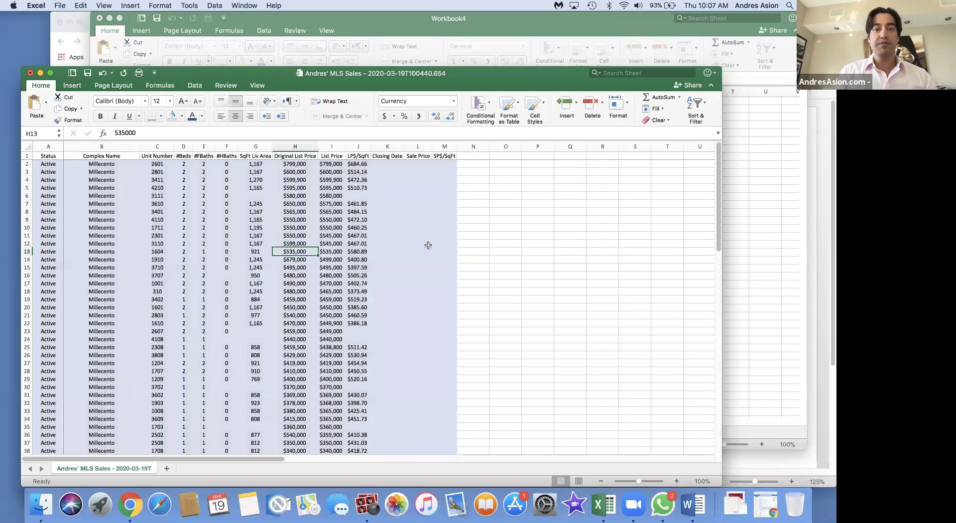
Delete the Original List Price column from the sheet
click(297, 146)
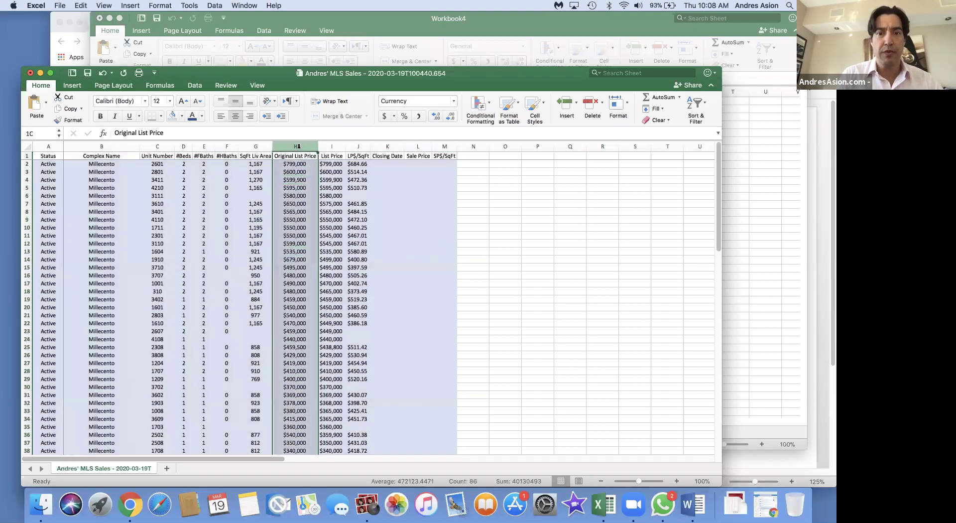
right_click(298, 146)
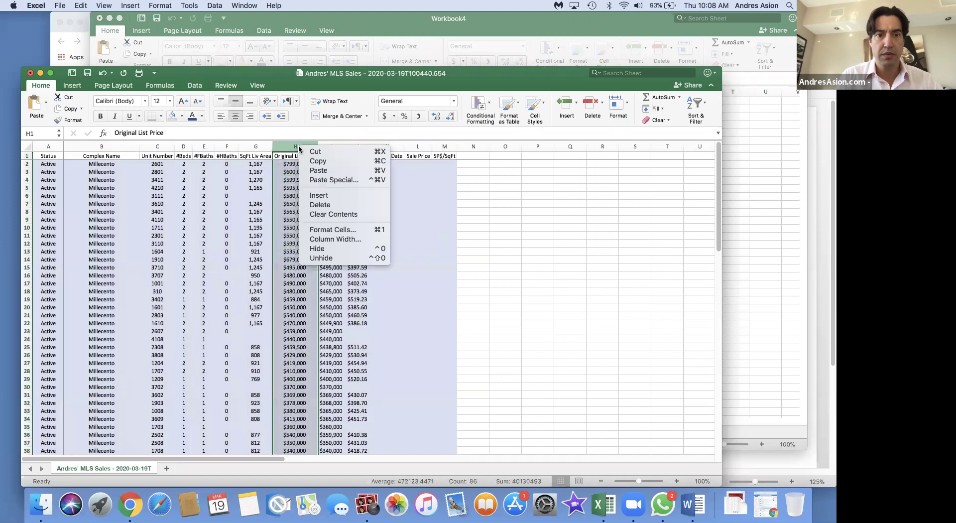
click(353, 205)
click(401, 222)
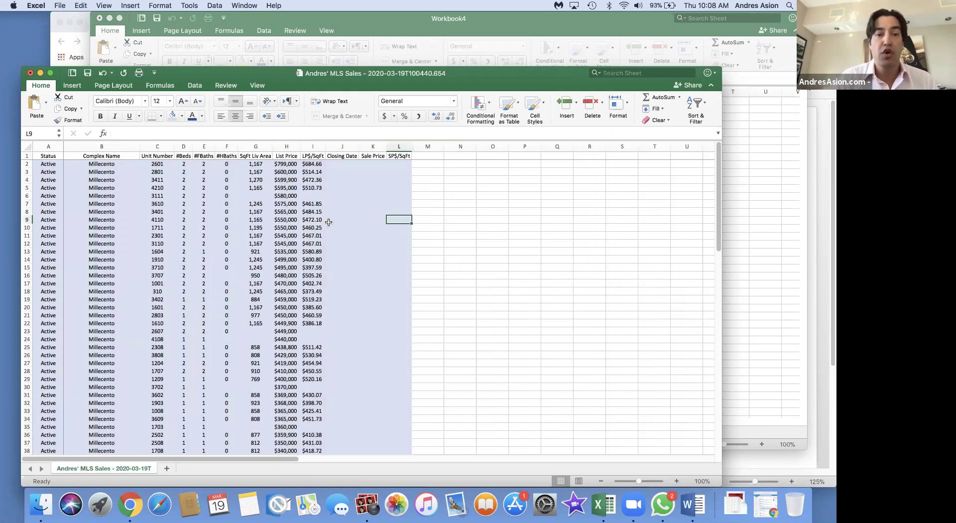
click(313, 235)
click(351, 239)
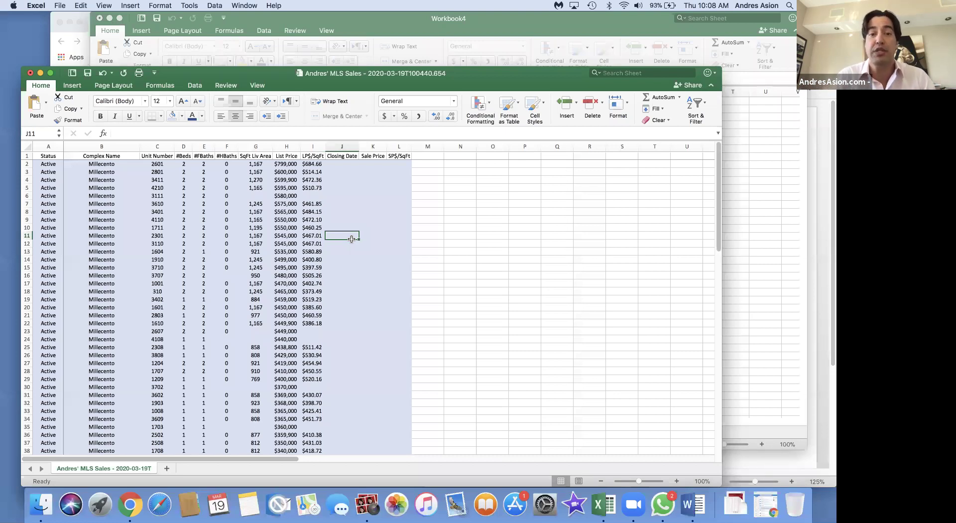
Insert a new column before the #Beds column and give it the header "Line"
click(181, 145)
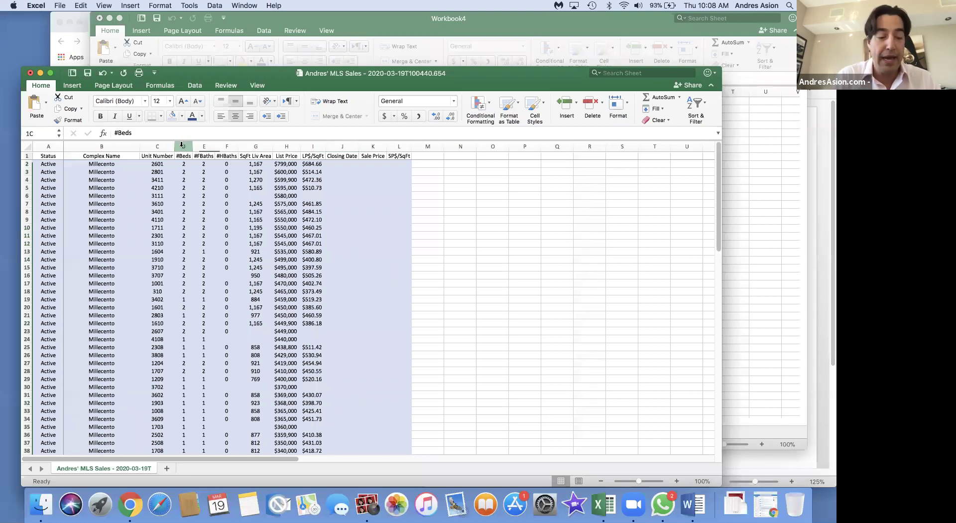
right_click(181, 145)
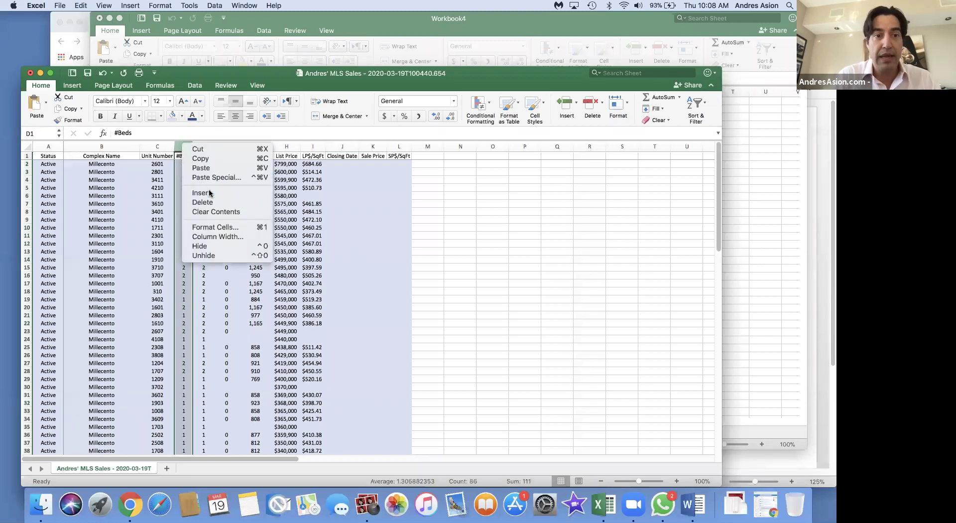
click(209, 193)
click(191, 196)
click(192, 156)
text(Line)
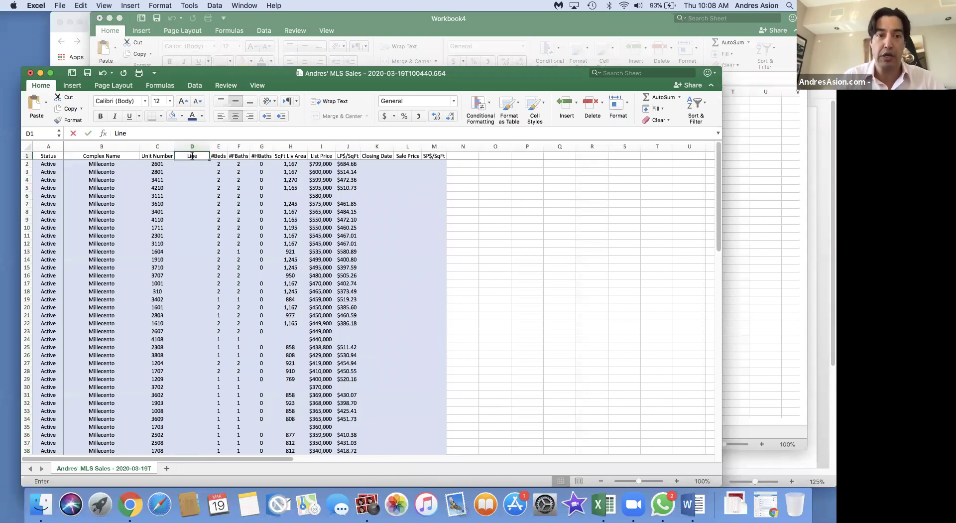
click(192, 171)
click(196, 162)
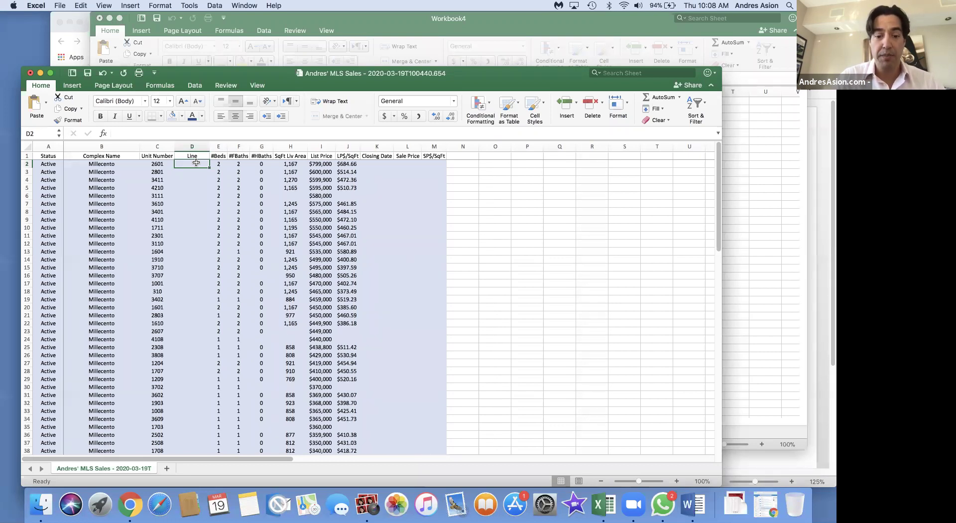
text(=r)
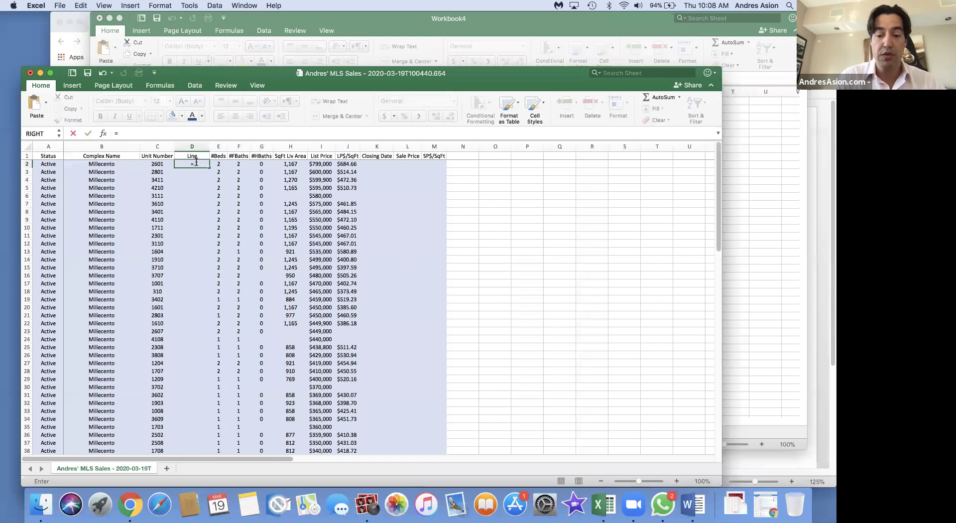
key(BackSpace)
key(BackSpace)
text(rig)
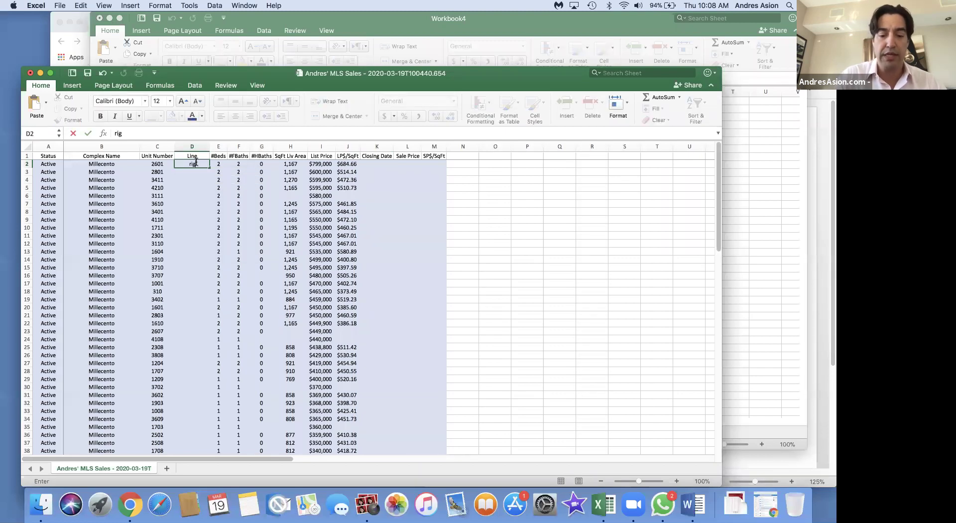
text(ht=)
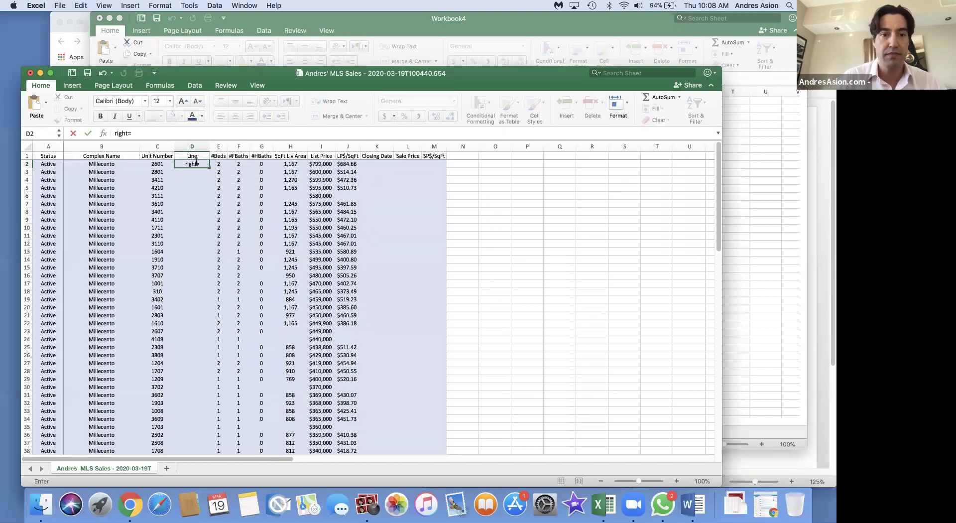
click(163, 162)
Enter the formula =RIGHT(C2,2) in D2 to extract the last two digits of the unit number
double_click(194, 165)
text(=right()
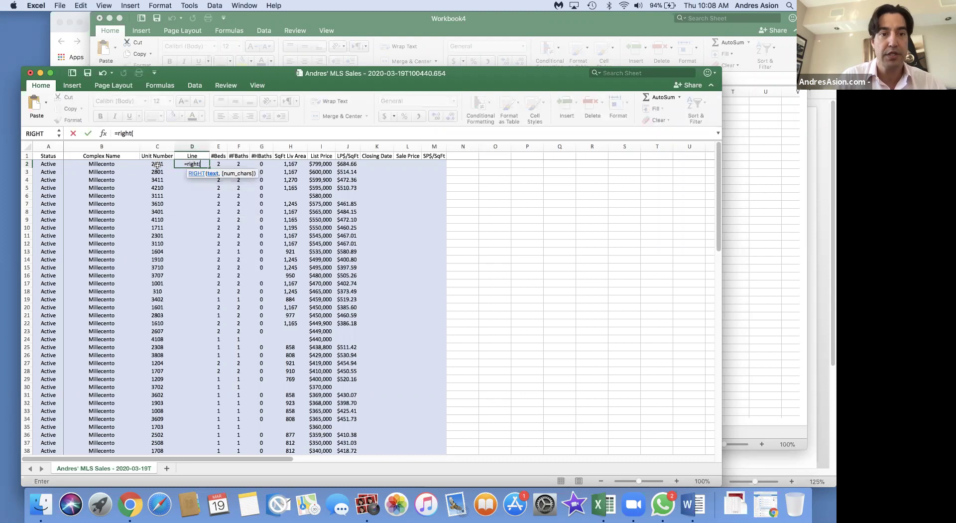
click(157, 165)
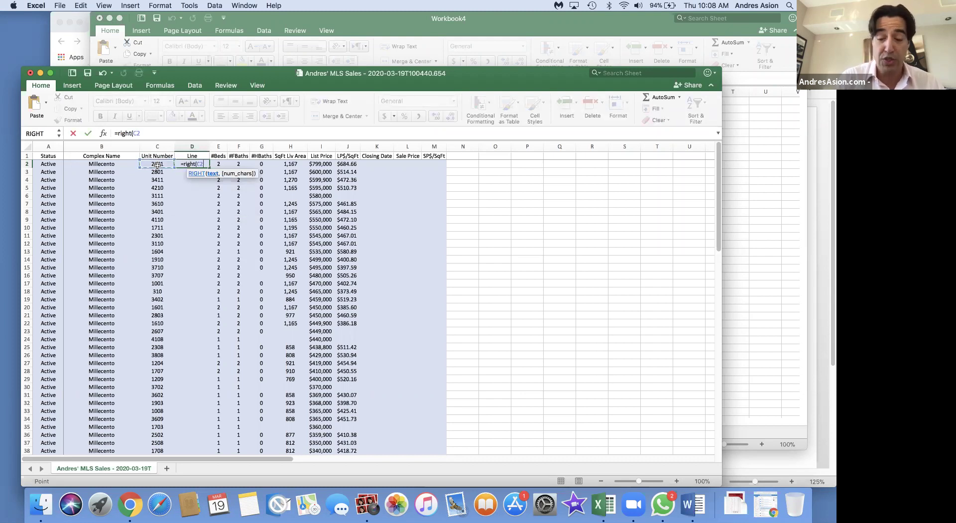
text(,2)
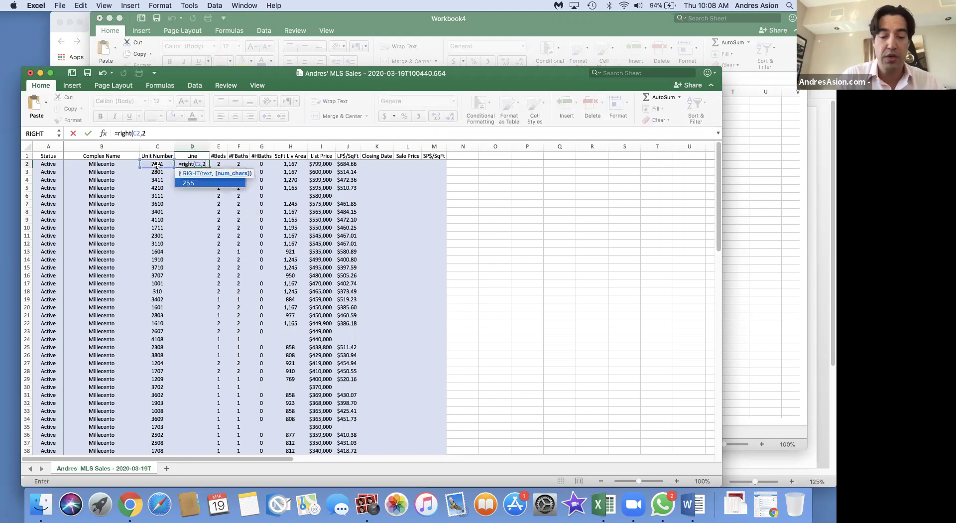
text())
key(Return)
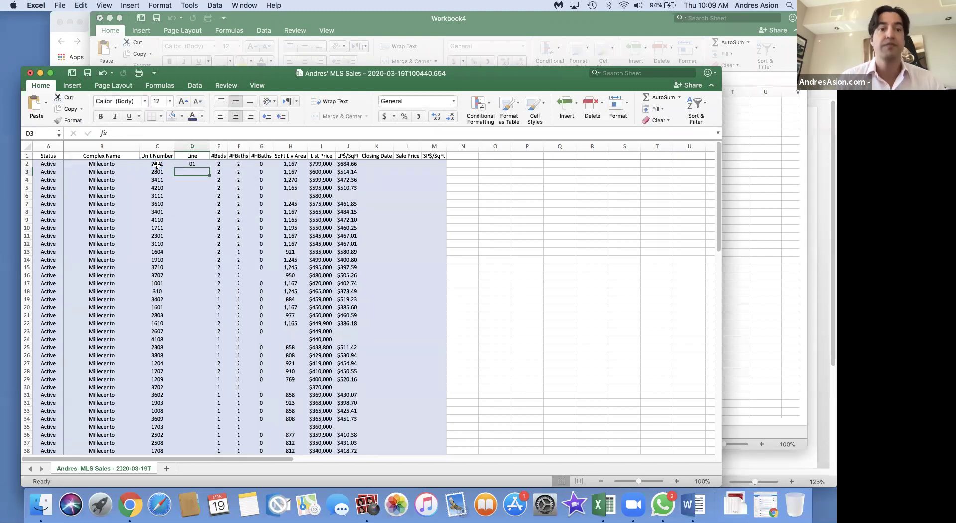
click(191, 163)
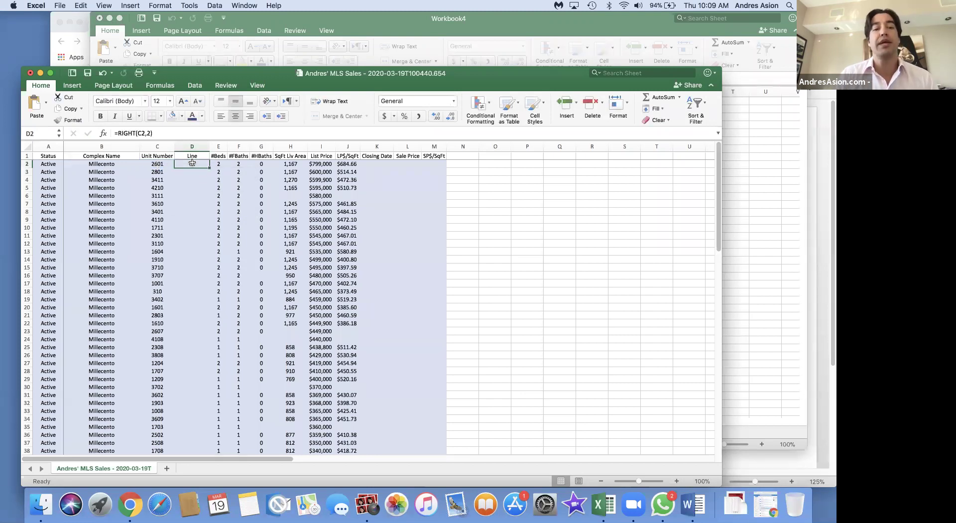
Set the worksheet's zoom to 150%
click(258, 85)
click(249, 101)
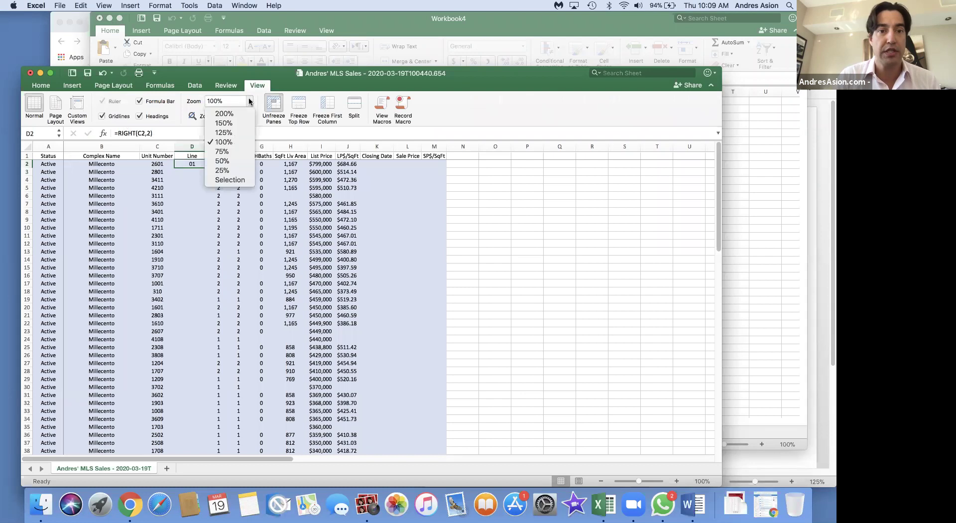
click(224, 123)
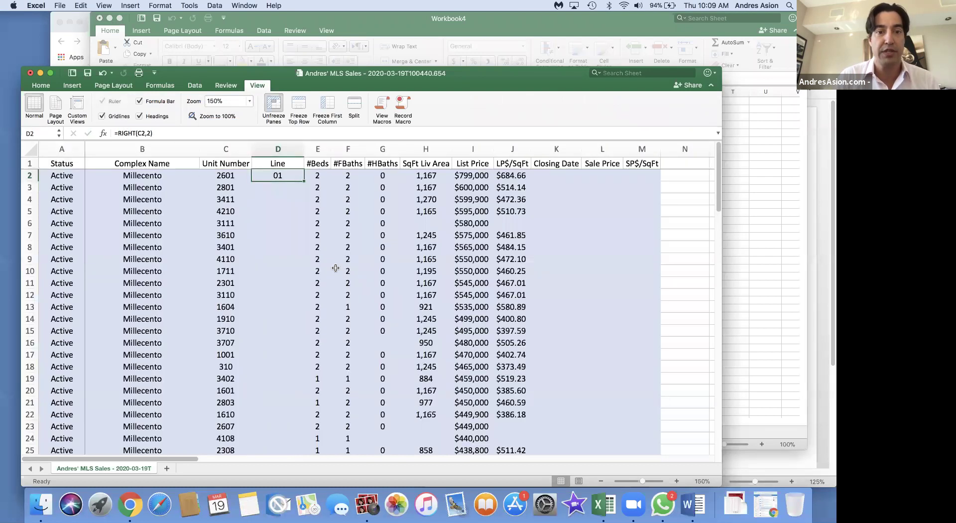
click(280, 188)
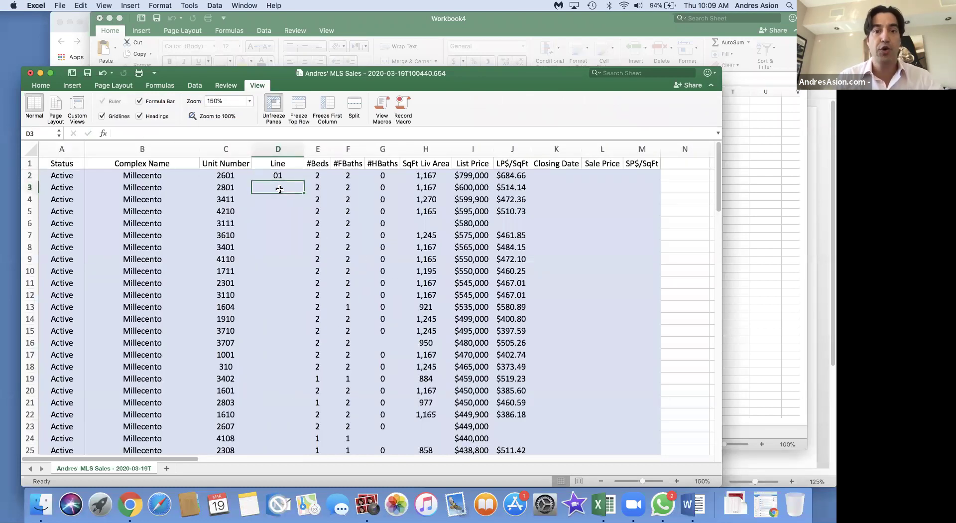
Clear D2 and enter the formula =RIGHT(C2,2) there to return the unit number's last two digits
key(Up)
key(Delete)
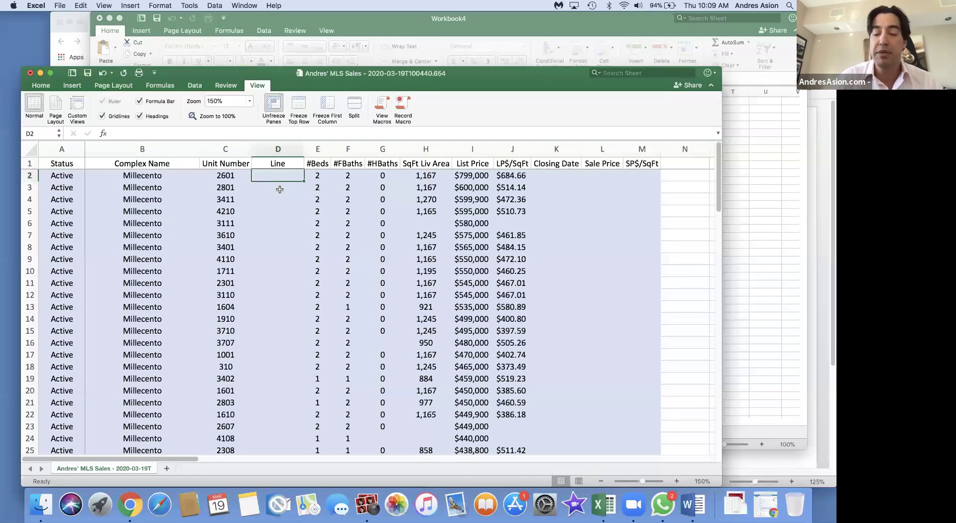
text(=righ)
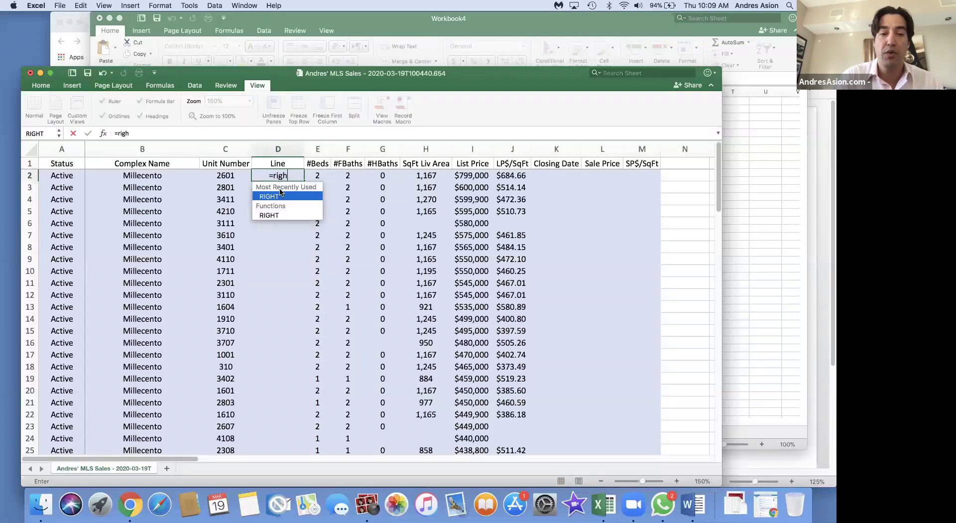
text(t()
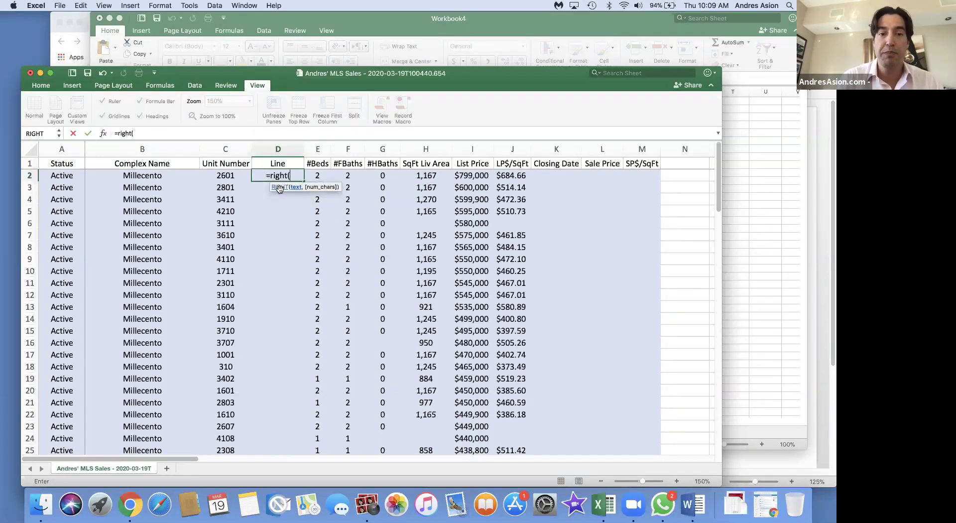
click(232, 175)
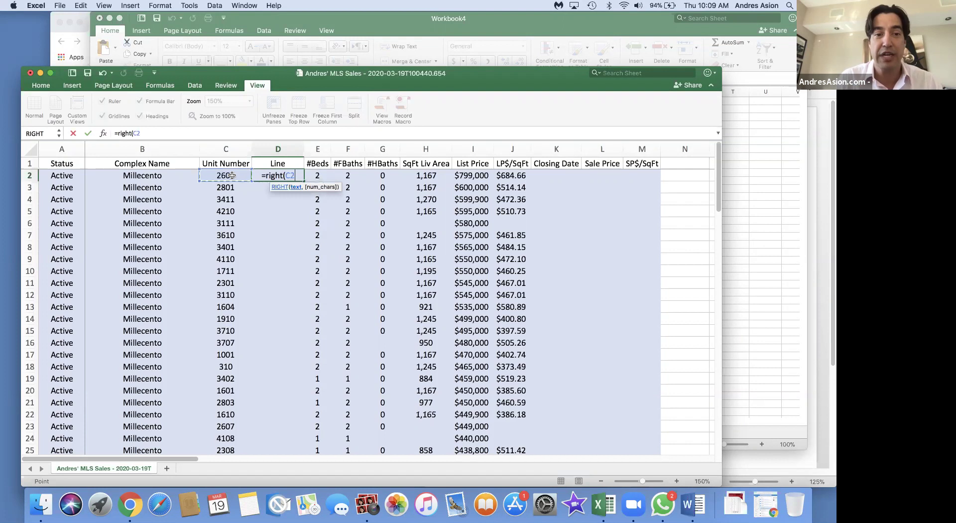
text(,2)
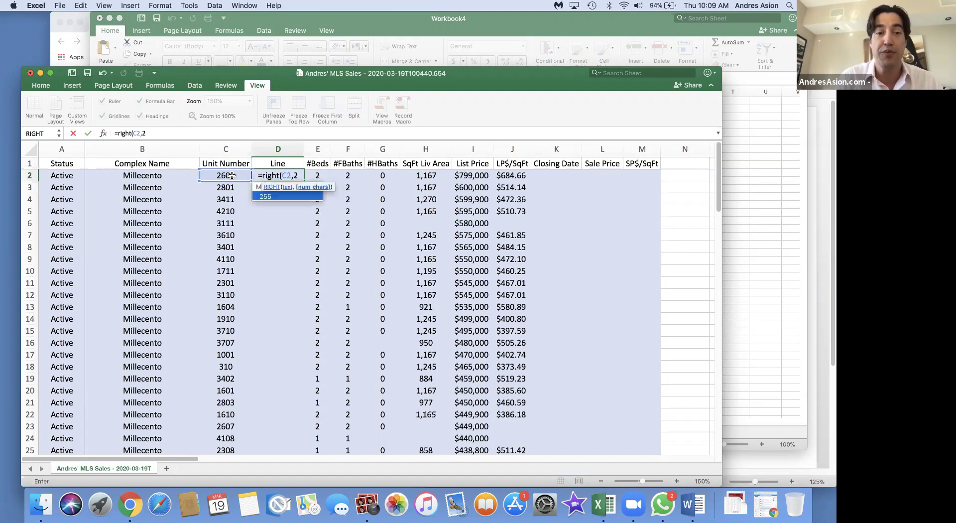
text())
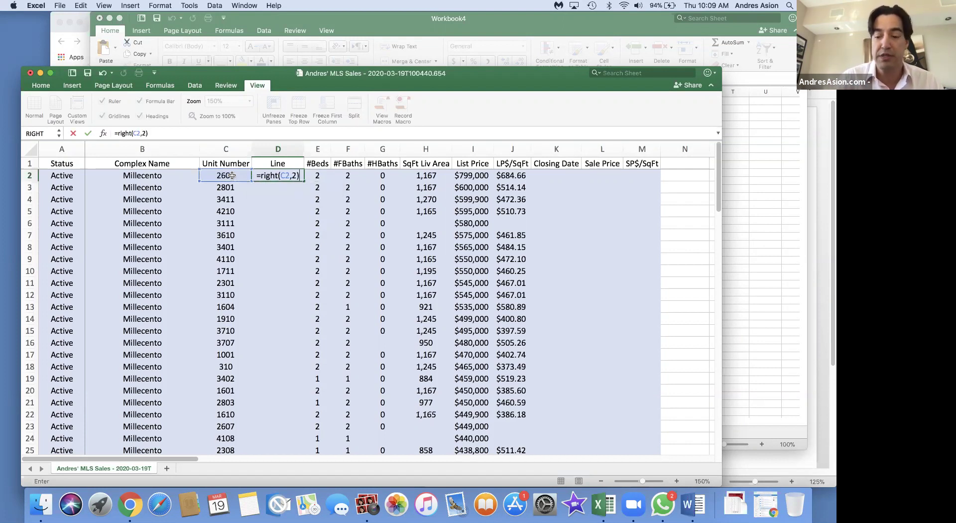
key(Return)
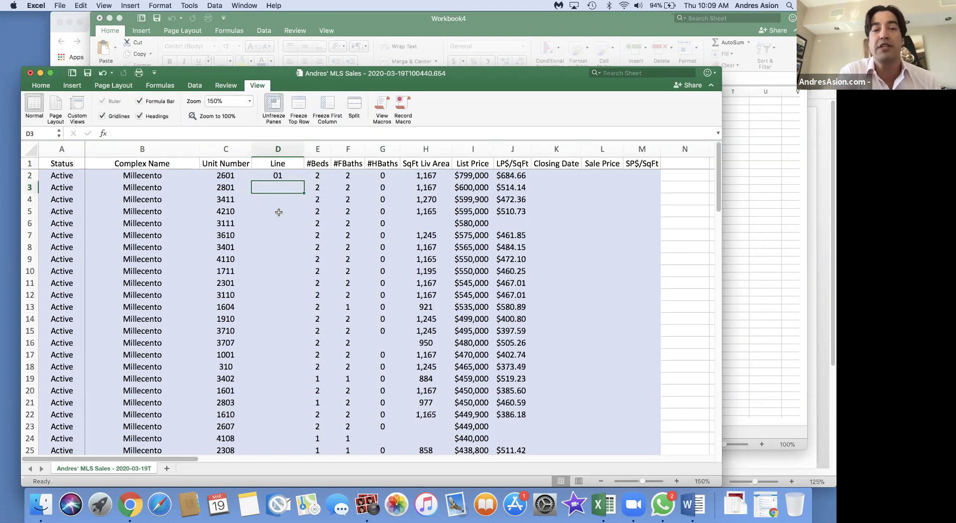
Fill the Line formula in D2 down through row 86 and check the filled column
click(277, 176)
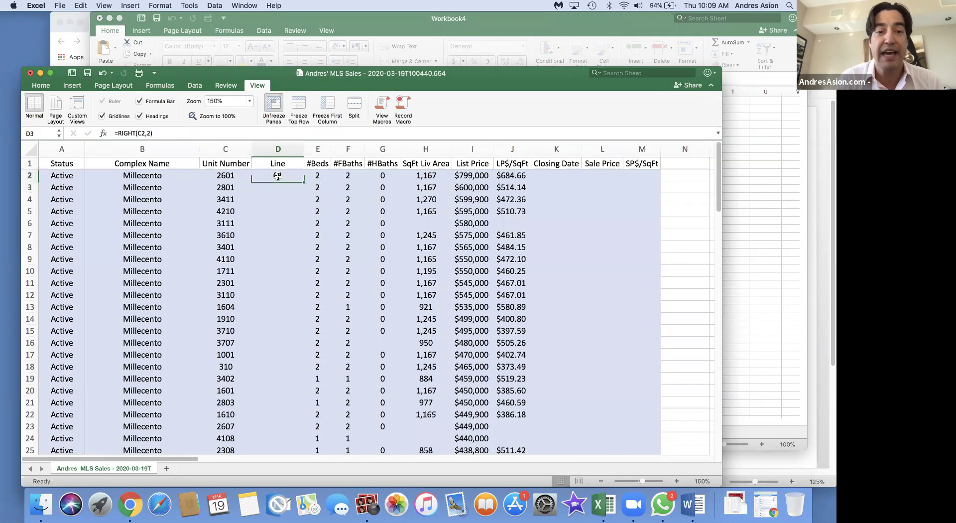
double_click(302, 181)
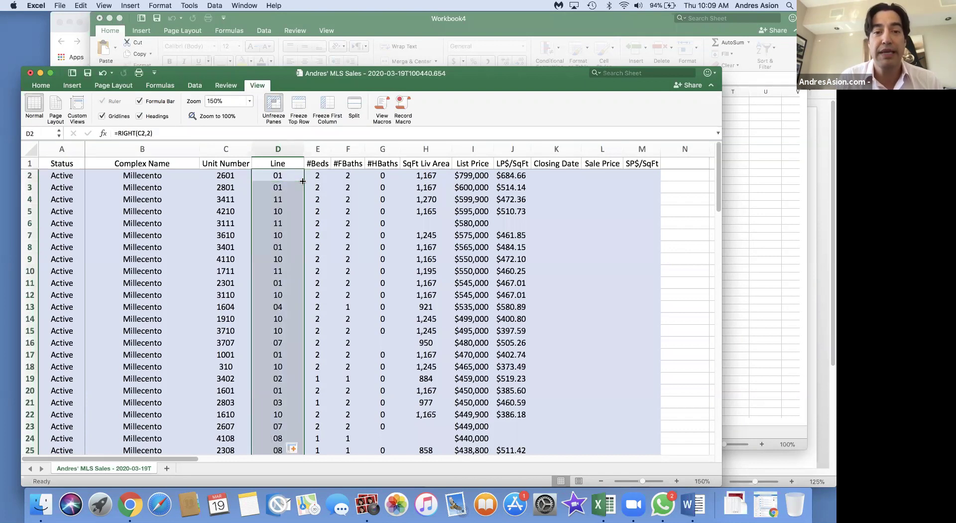
scroll(282, 268, down, 17)
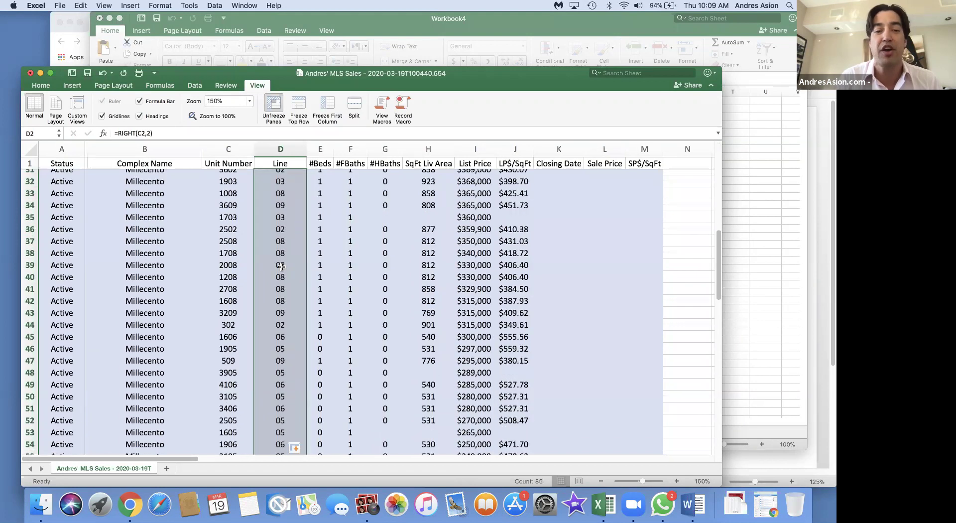
scroll(282, 267, down, 12)
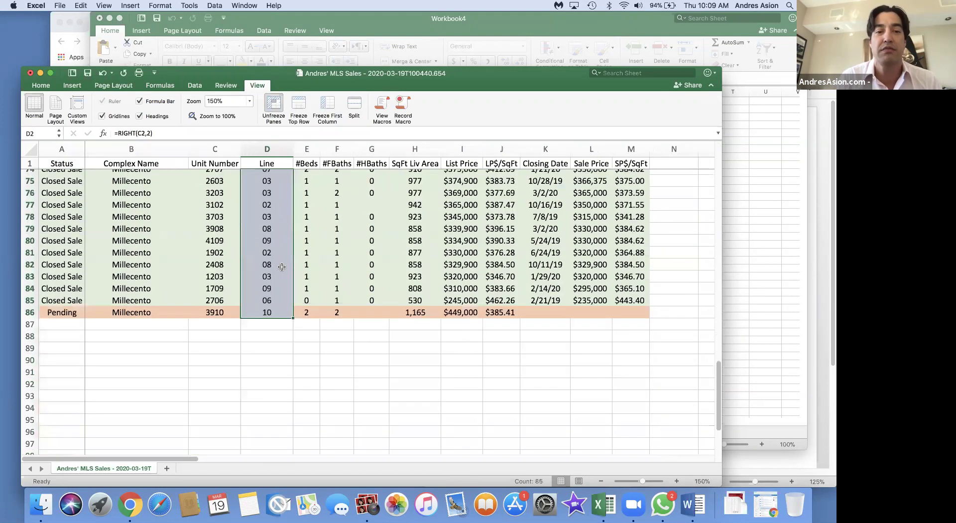
scroll(290, 317, up, 20)
scroll(290, 317, up, 10)
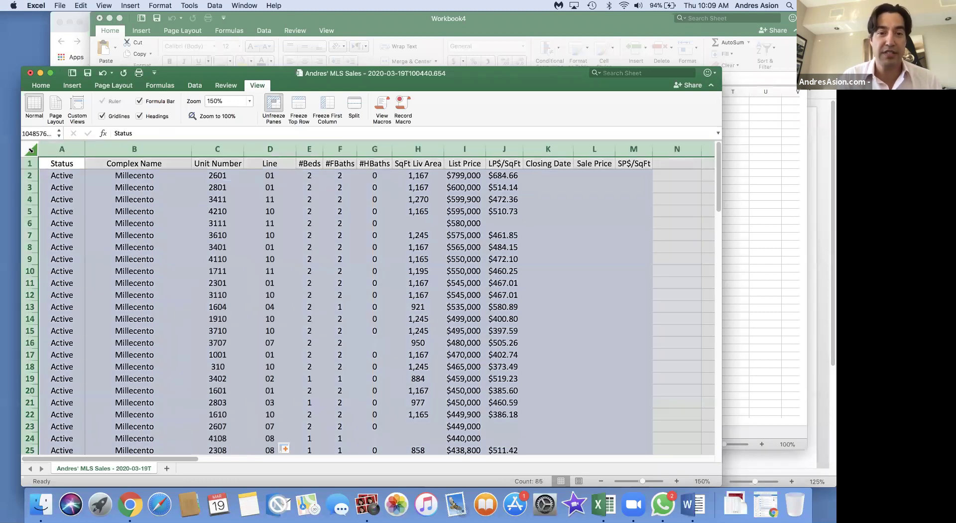
Start a custom sort of the whole sheet with Line, A to Z, as the first sort level
click(30, 149)
click(194, 85)
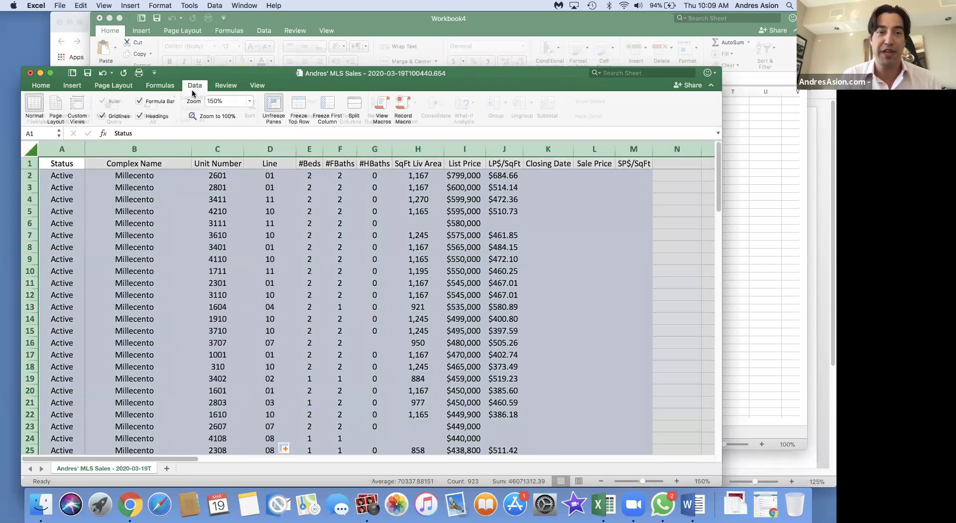
click(253, 103)
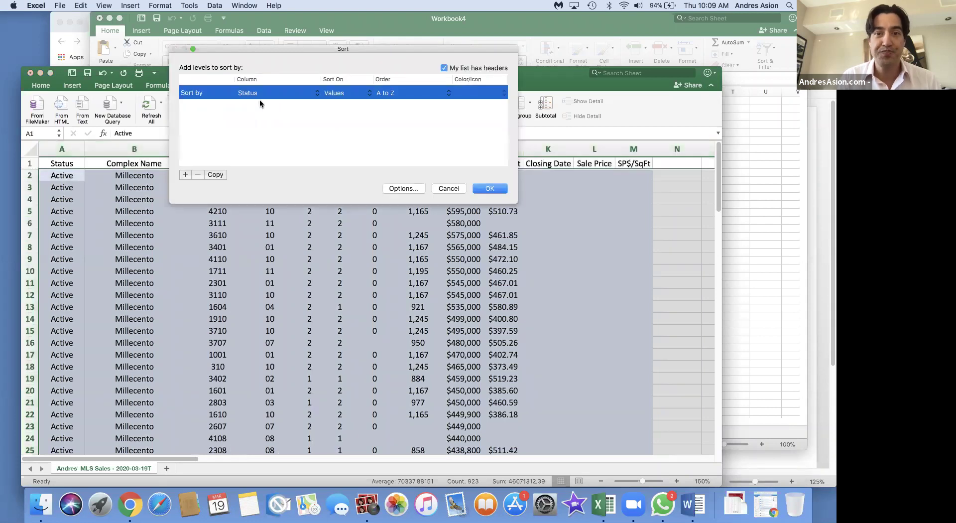
click(314, 93)
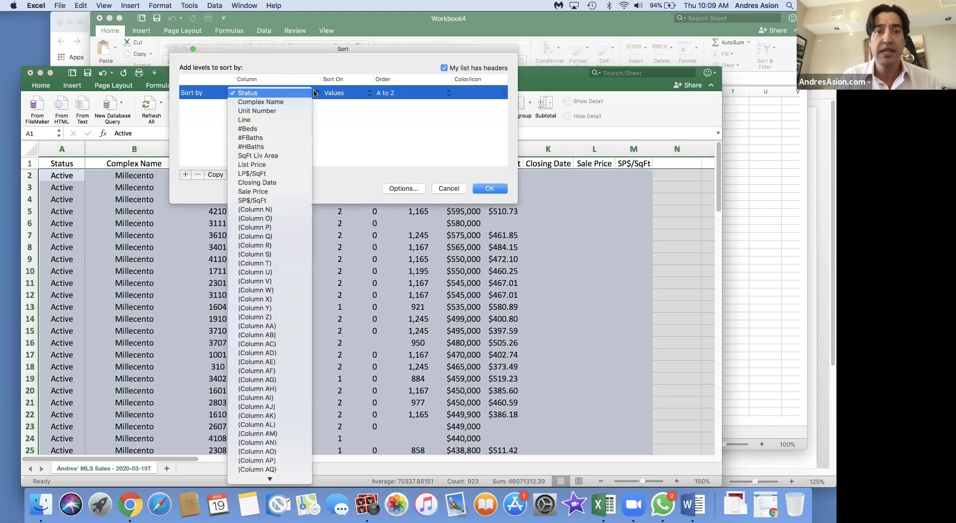
click(251, 122)
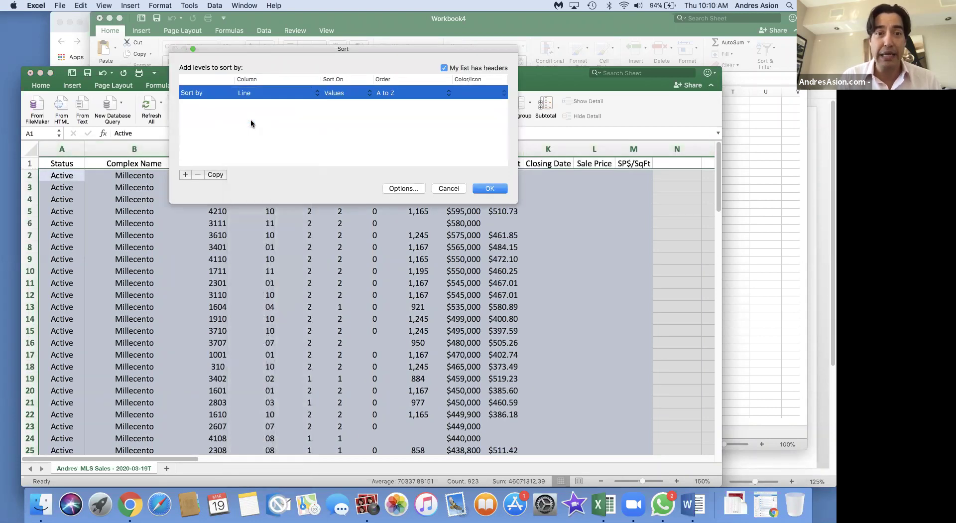
Add Unit Number, Largest to Smallest, as the second sort level and apply the sort, treating anything that looks like a number as a number
click(185, 174)
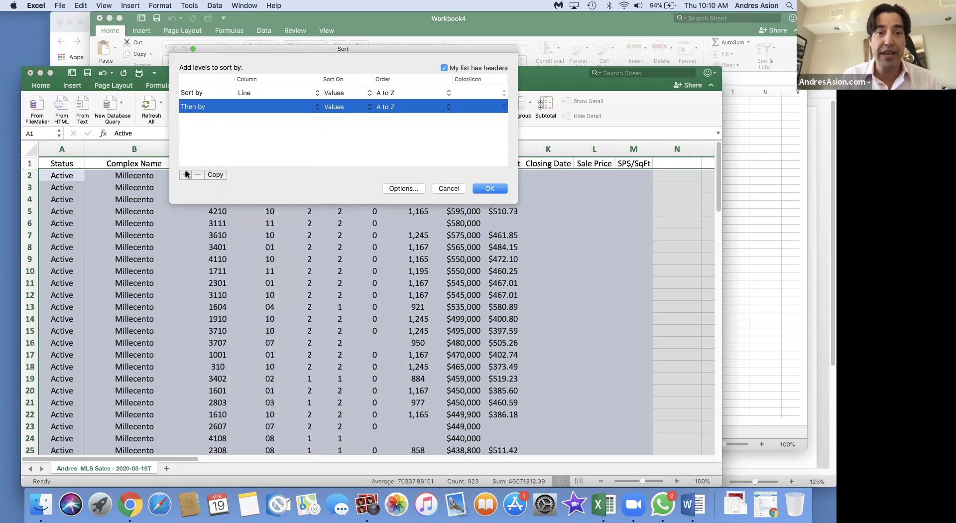
click(314, 108)
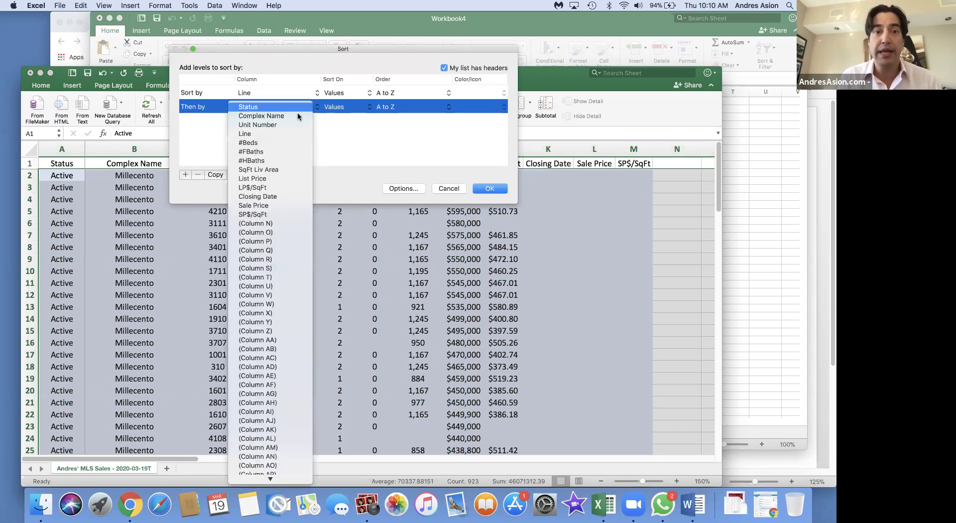
click(285, 124)
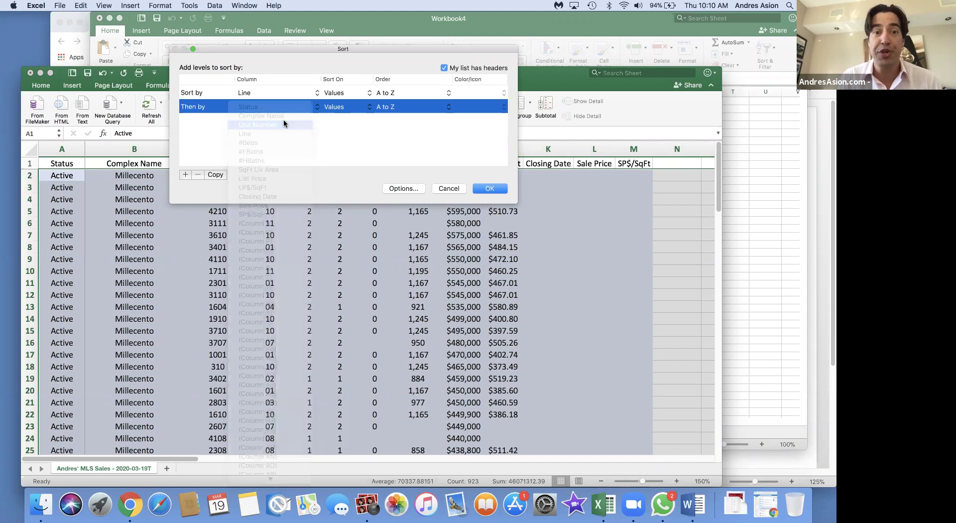
click(447, 107)
click(424, 116)
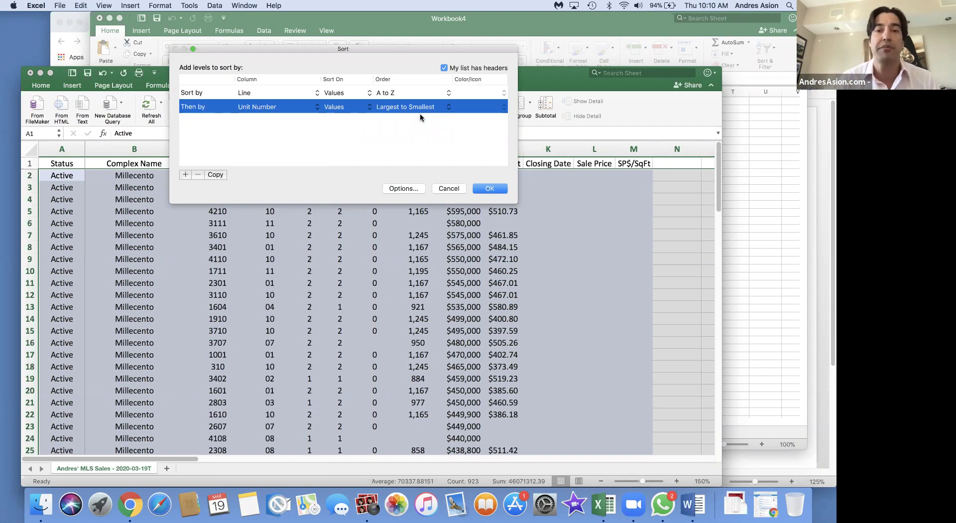
click(490, 188)
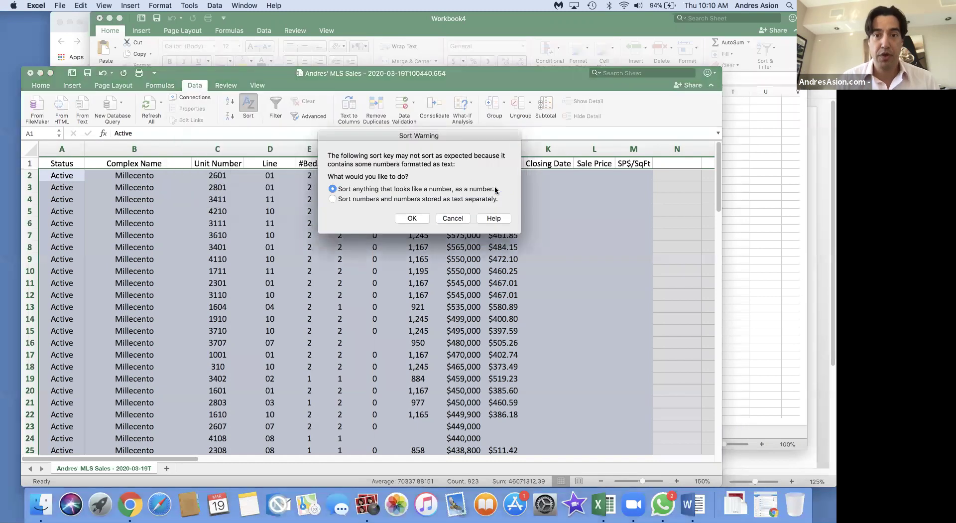
click(412, 219)
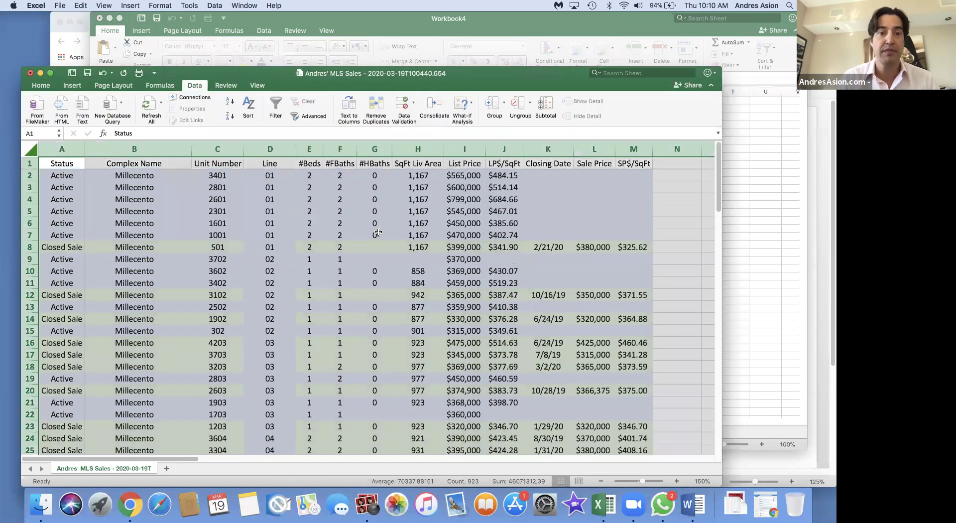
click(308, 284)
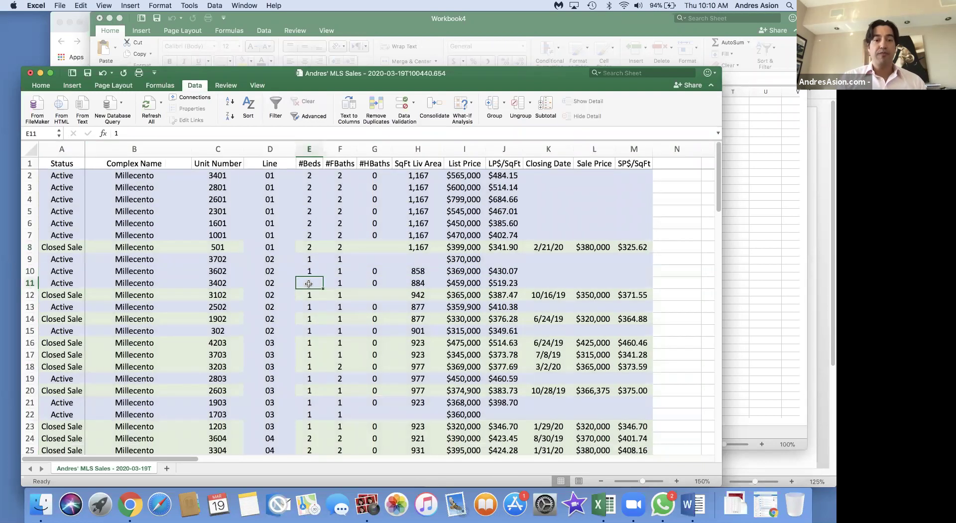
scroll(308, 283, down, 2)
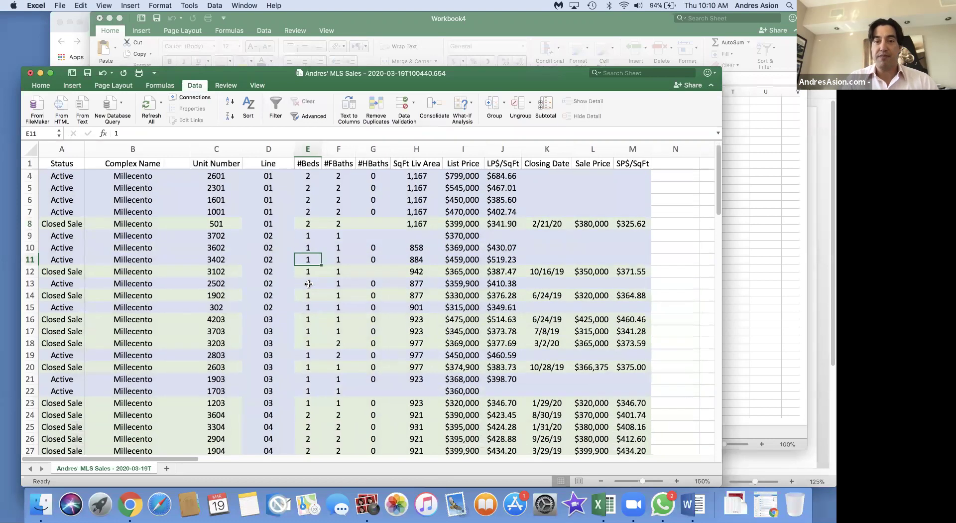
scroll(309, 284, up, 2)
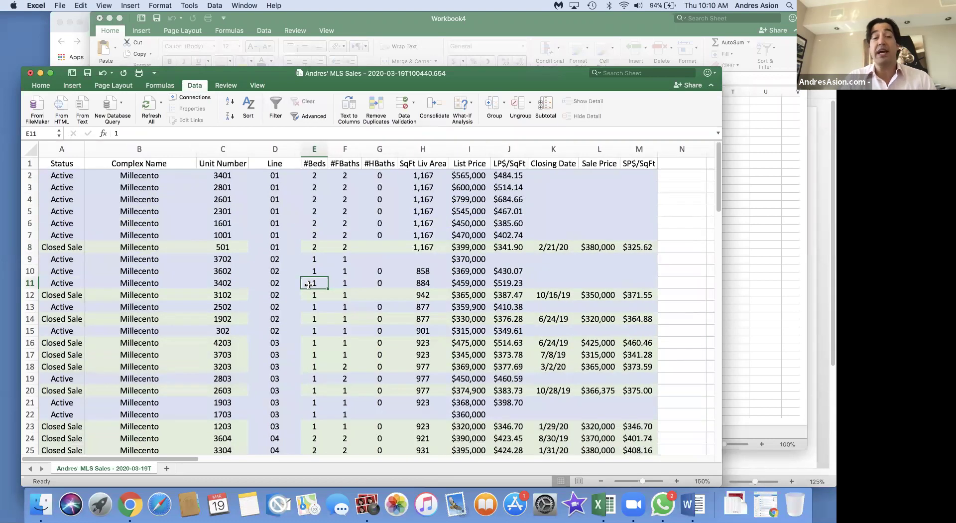
Put a thick box border around the line 01 listings in A2:M8
click(52, 174)
drag(52, 173, 654, 244)
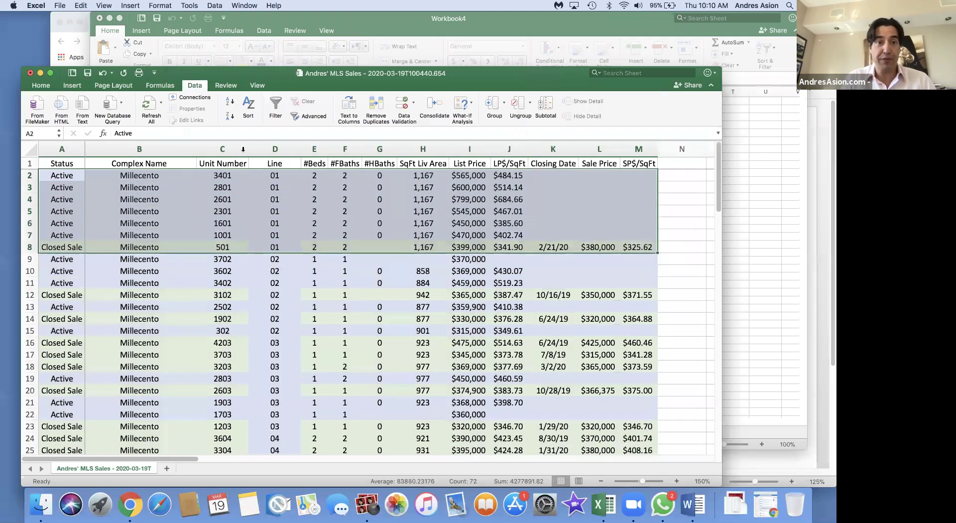
click(46, 87)
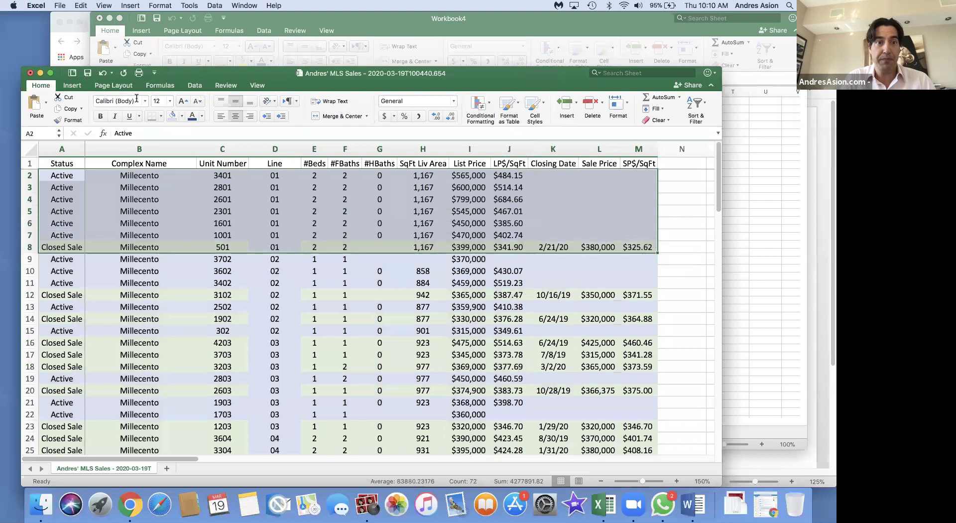
click(157, 115)
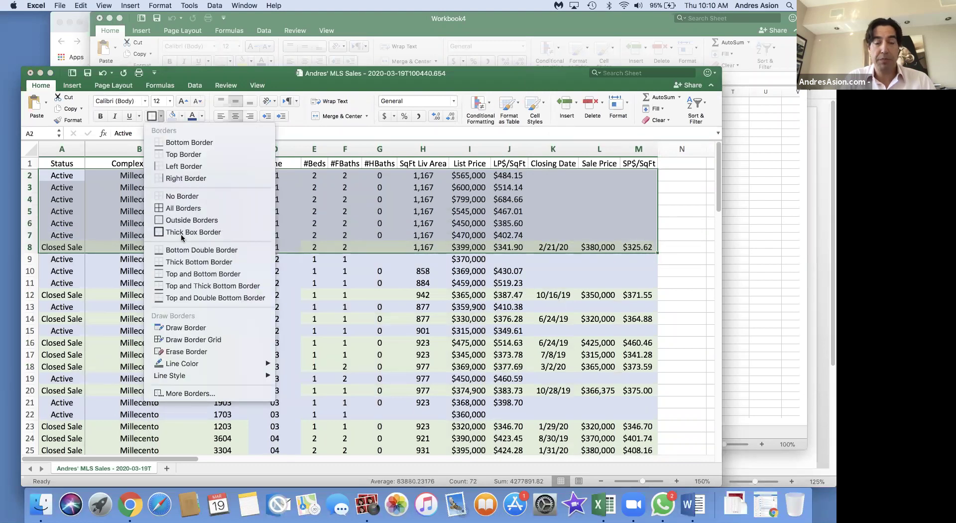
click(181, 234)
Apply the same thick box border around the line 02 listings in A9:M15 and the line 03 listings in A16:M23
drag(60, 262, 647, 333)
click(152, 115)
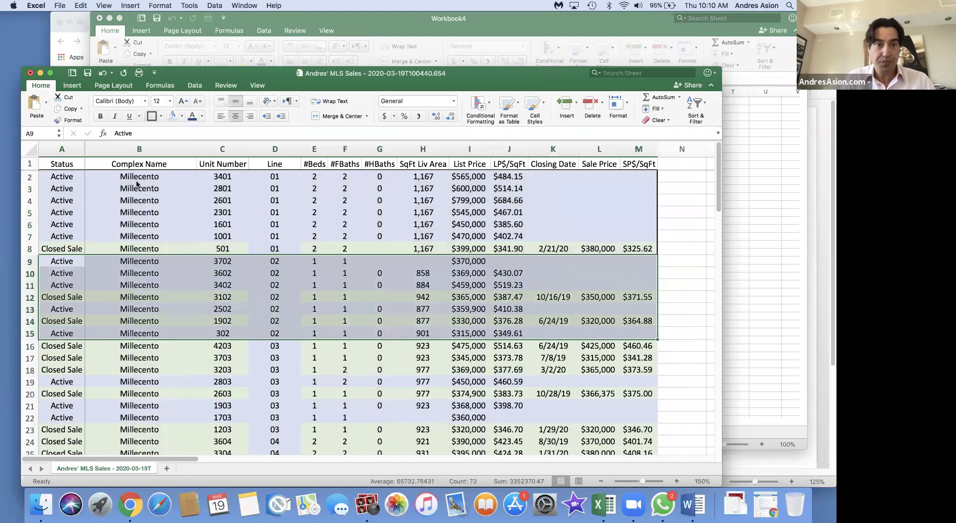
click(76, 347)
drag(75, 347, 646, 435)
click(152, 115)
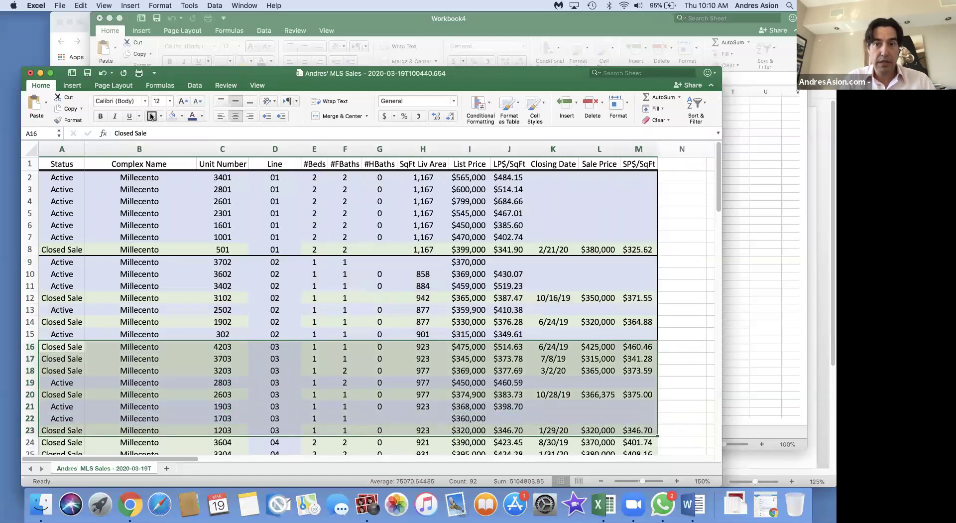
click(672, 238)
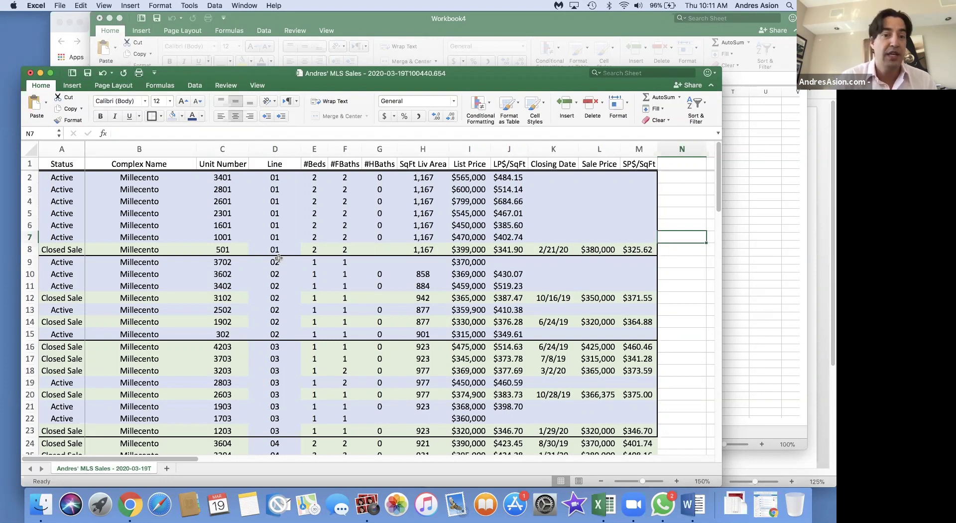
Examine the listings line by line, comparing active and closed units within each line group
scroll(278, 258, down, 3)
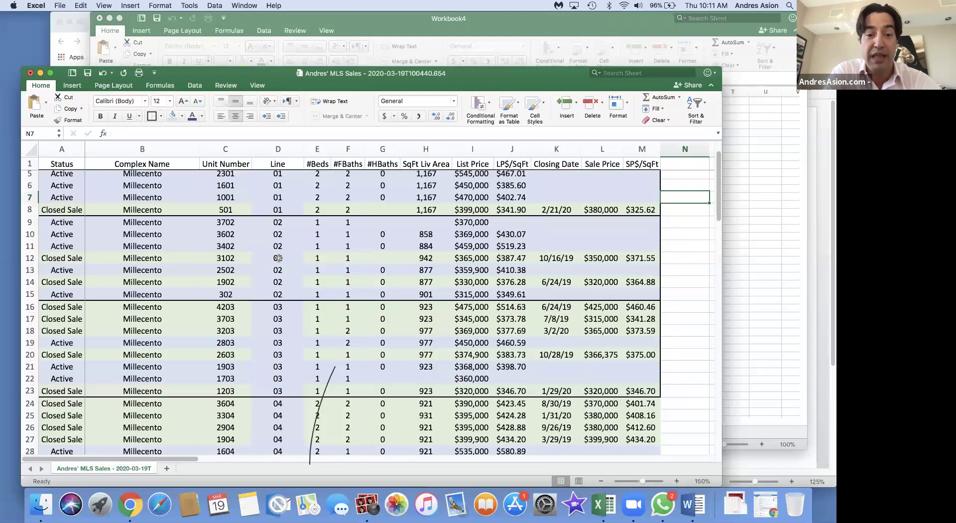
scroll(333, 301, down, 3)
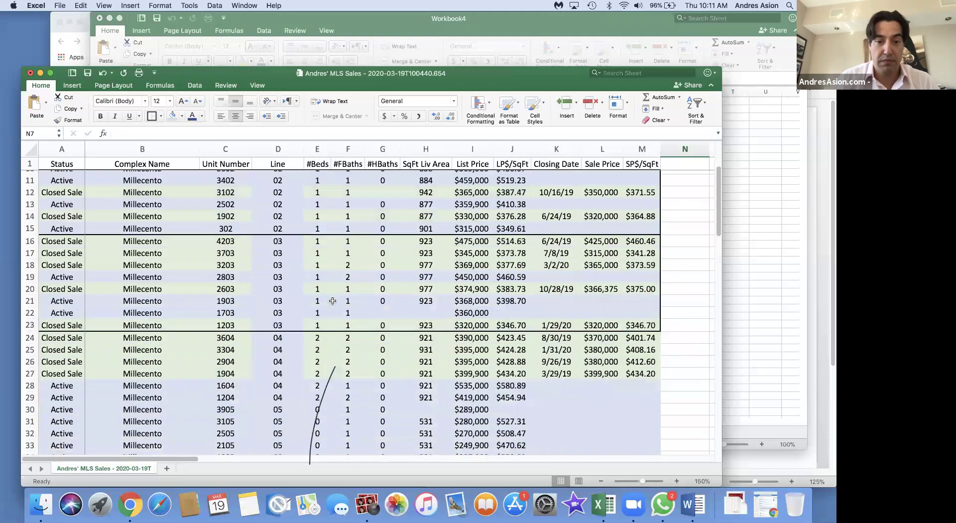
scroll(332, 300, down, 4)
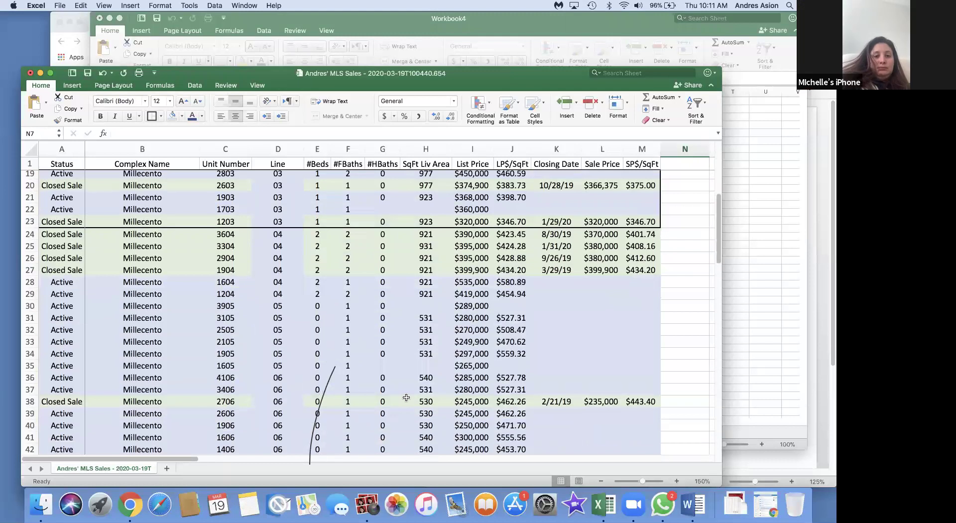
scroll(406, 397, down, 6)
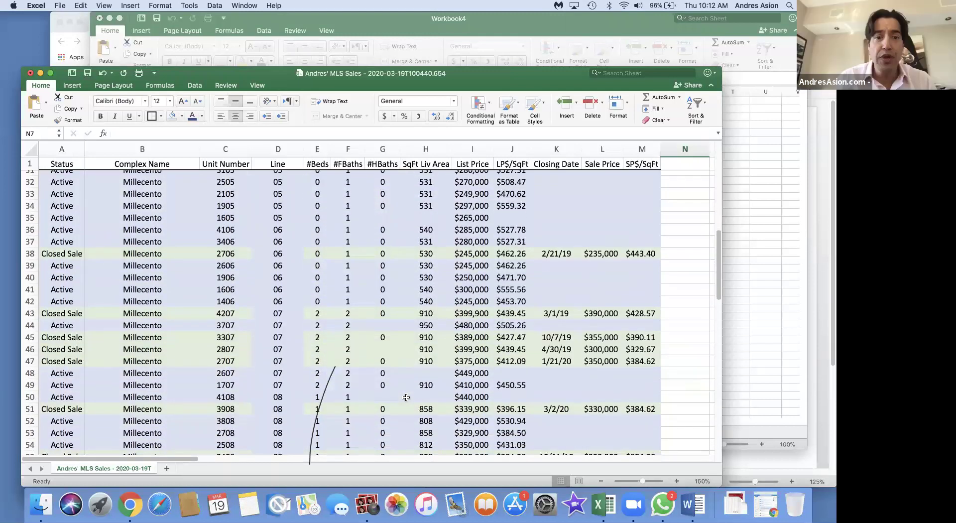
scroll(406, 396, up, 14)
scroll(406, 397, down, 8)
scroll(406, 396, down, 2)
scroll(406, 396, up, 7)
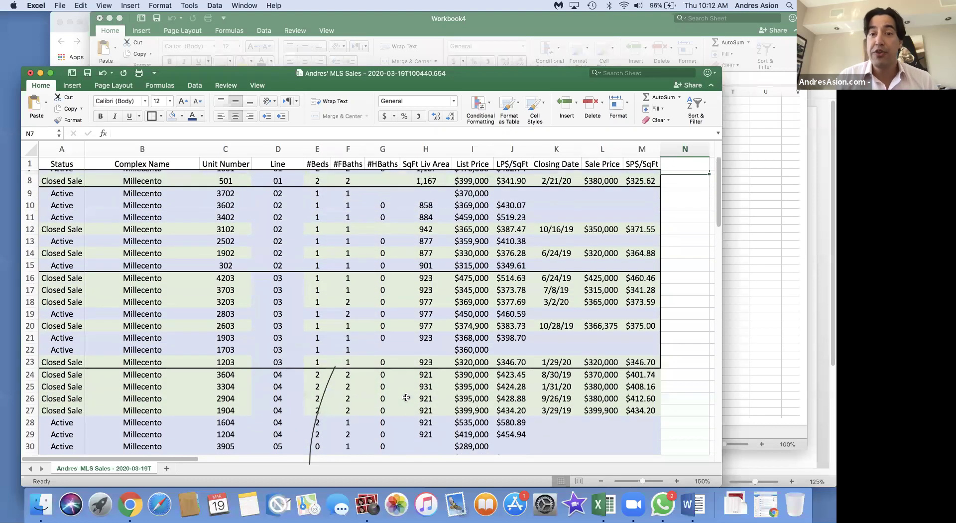
scroll(406, 397, up, 3)
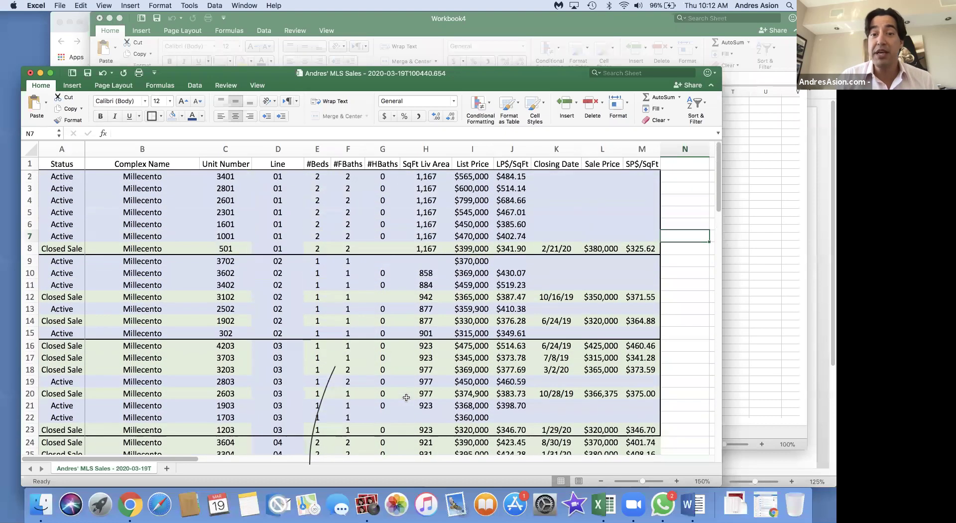
Re-sort the whole sheet by Status, A to Z, replacing the Unit Number level and removing the Line level
click(30, 150)
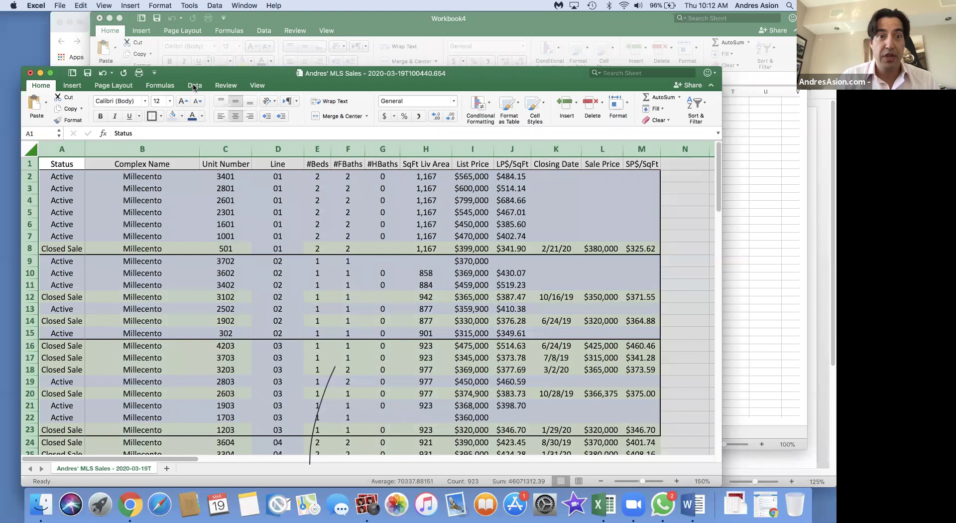
click(194, 86)
click(250, 106)
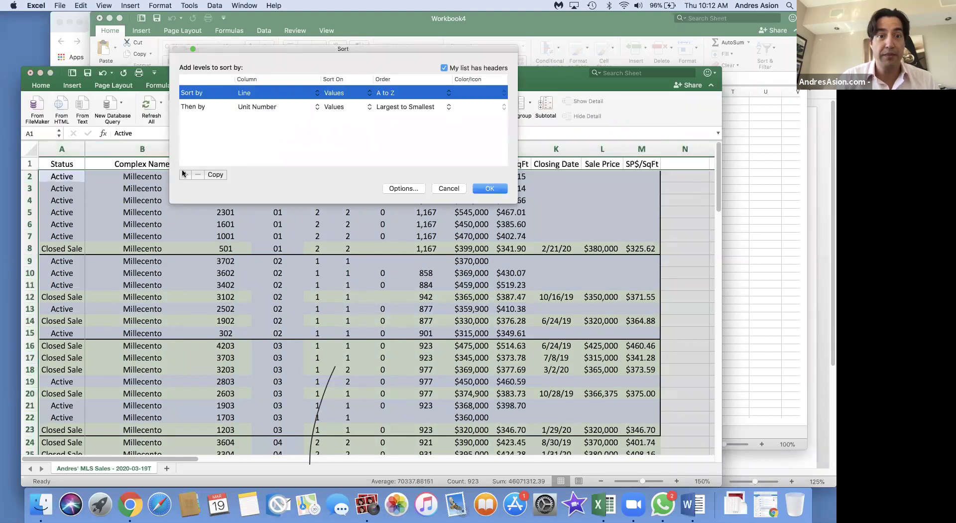
click(317, 107)
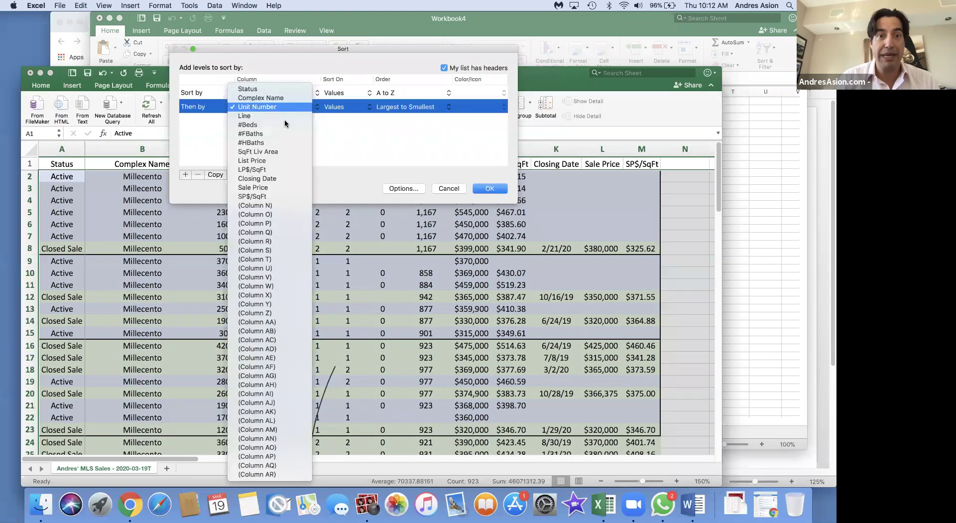
click(262, 89)
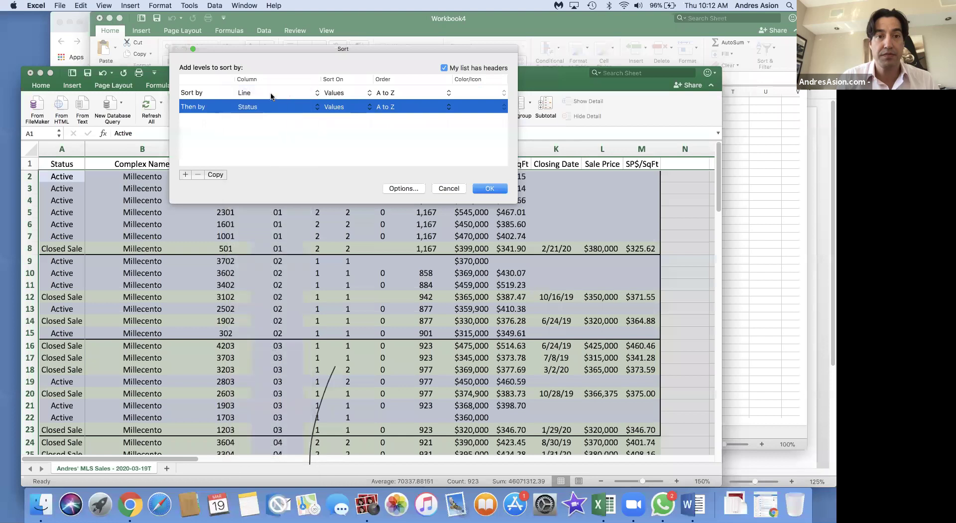
click(308, 93)
click(201, 175)
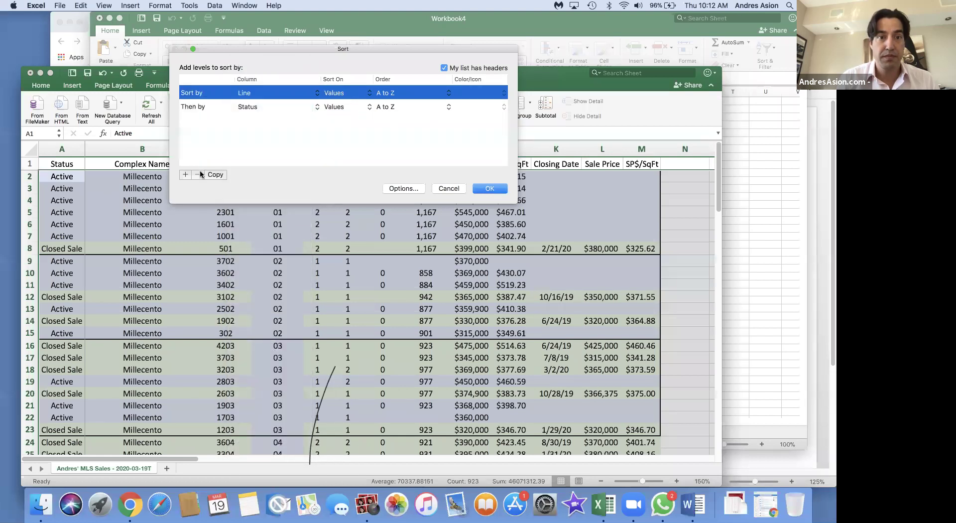
click(489, 188)
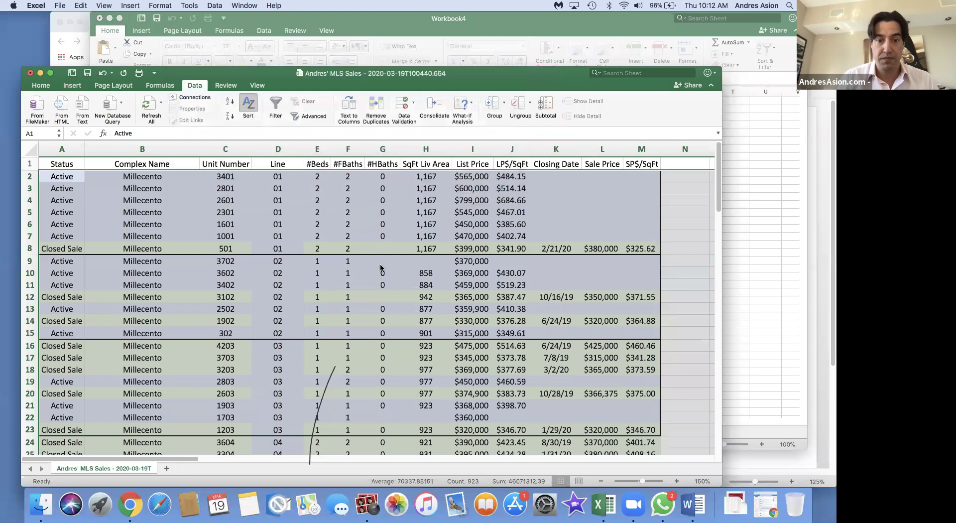
Copy the Sale Price and SP$/SqFt values of all closed sales, L58:M85
scroll(254, 182, down, 8)
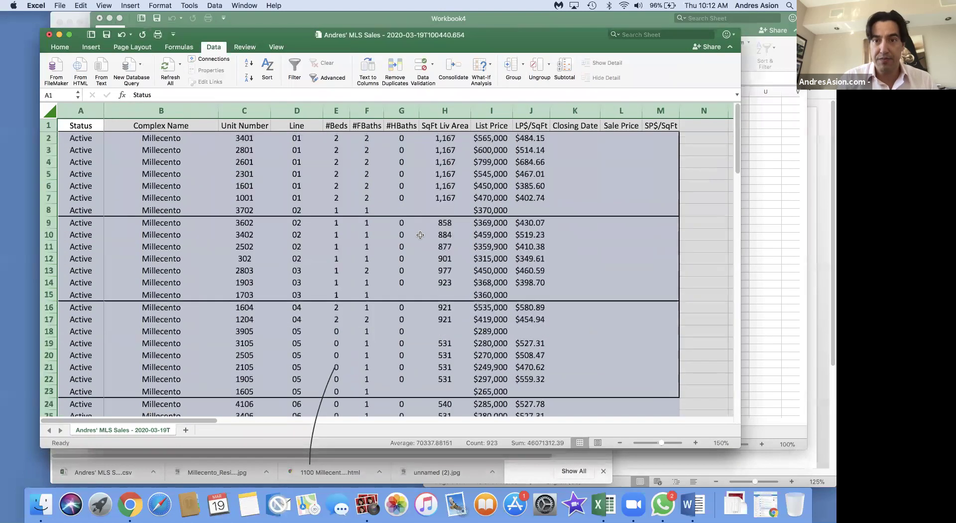
scroll(420, 234, down, 15)
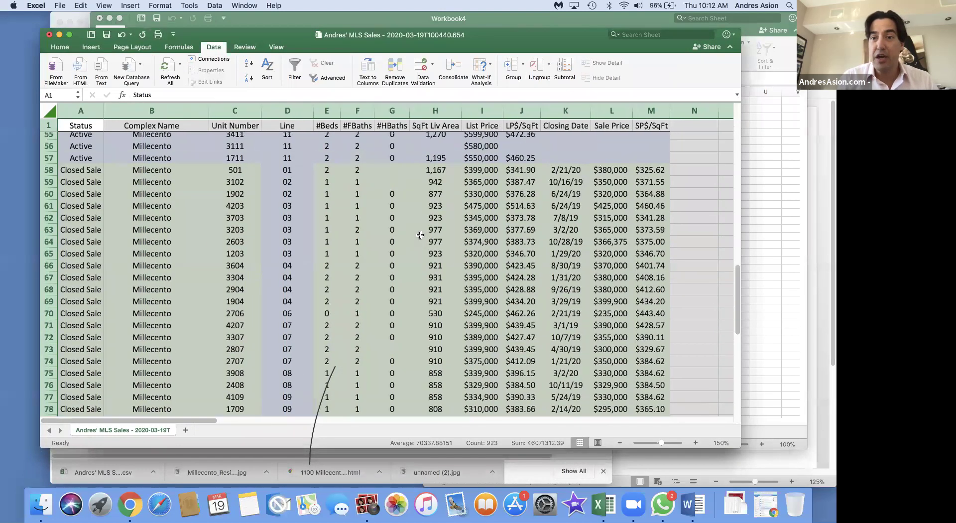
scroll(498, 224, right, 2)
scroll(596, 209, right, 2)
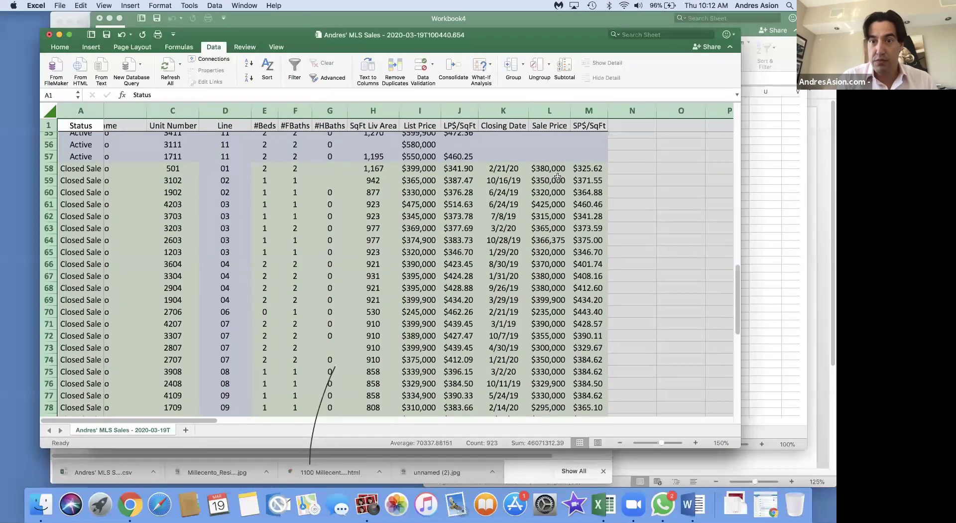
drag(551, 170, 575, 256)
key(super+c)
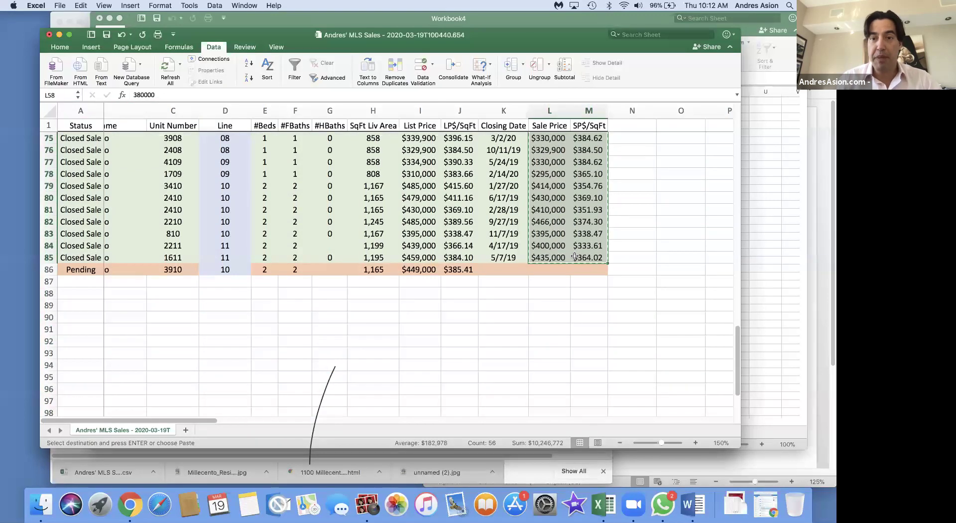
Paste the copied sale prices and price-per-square-foot values over the closed sales' List Price and LP$/SqFt cells, starting at I58
scroll(575, 256, left, 2)
scroll(479, 234, up, 4)
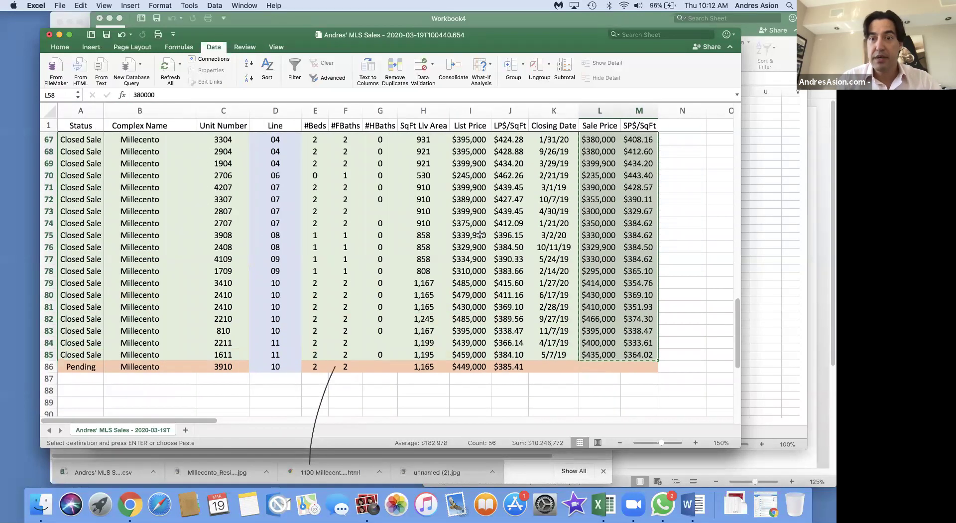
scroll(479, 234, up, 5)
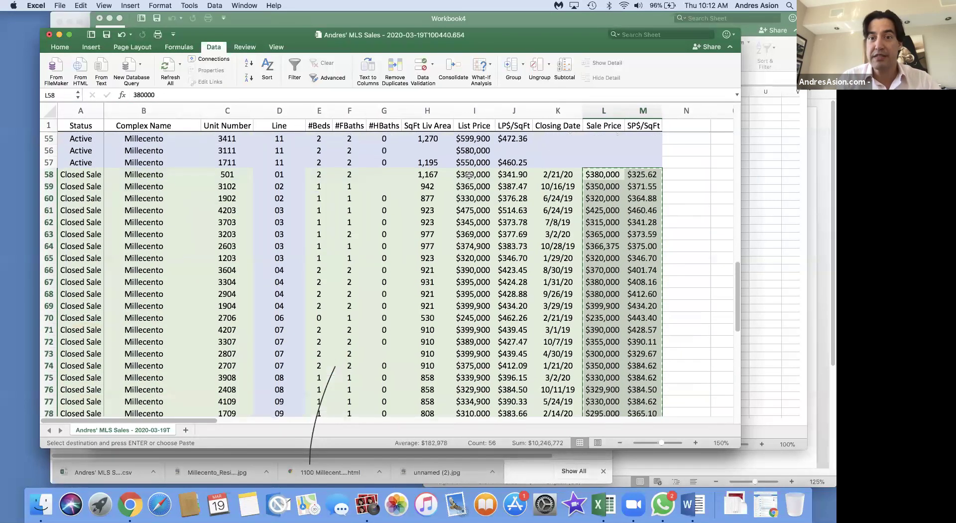
click(469, 174)
key(super+v)
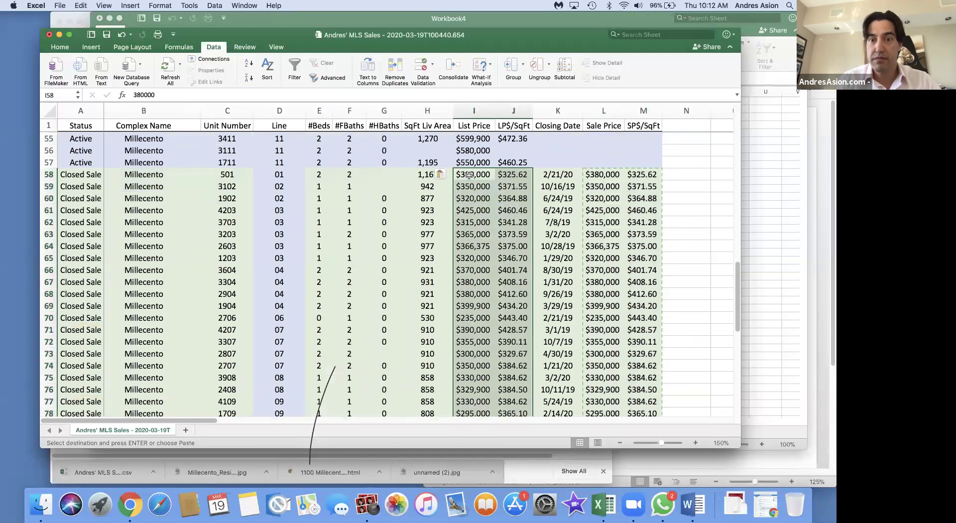
Delete the Sale Price and SP$/SqFt columns, L and M, from the sheet
click(600, 110)
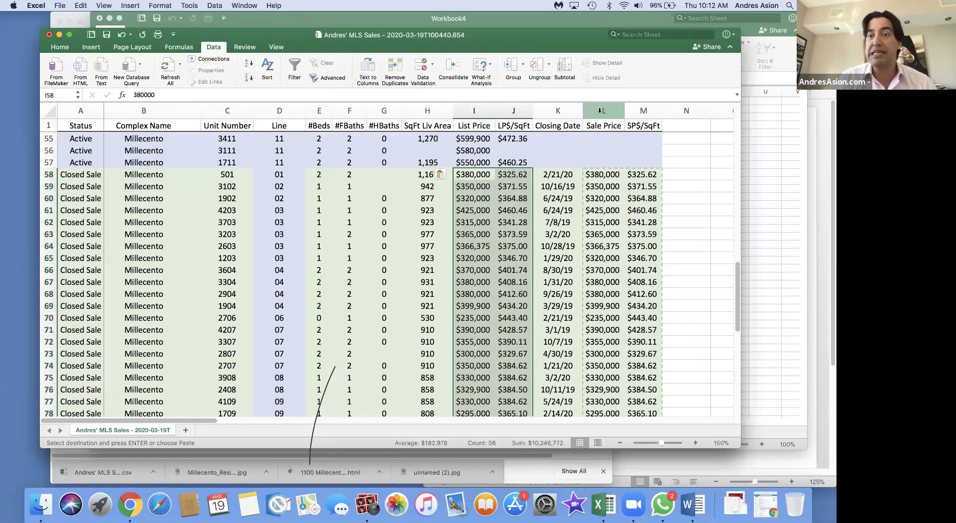
drag(600, 110, 642, 110)
right_click(618, 148)
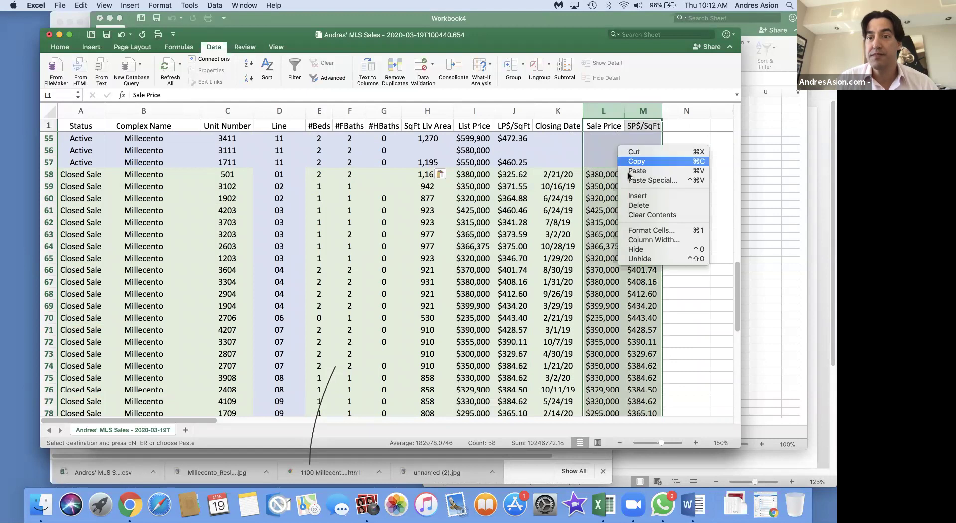
click(638, 205)
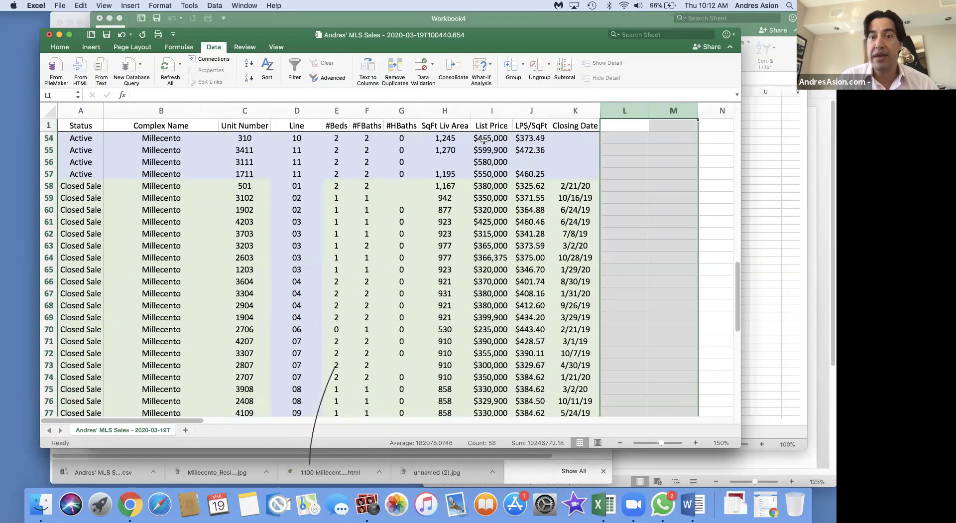
Rename the List Price header in I1 to "Active and Sold" and widen column I to fit it
click(490, 126)
text(Active and Sold)
key(Return)
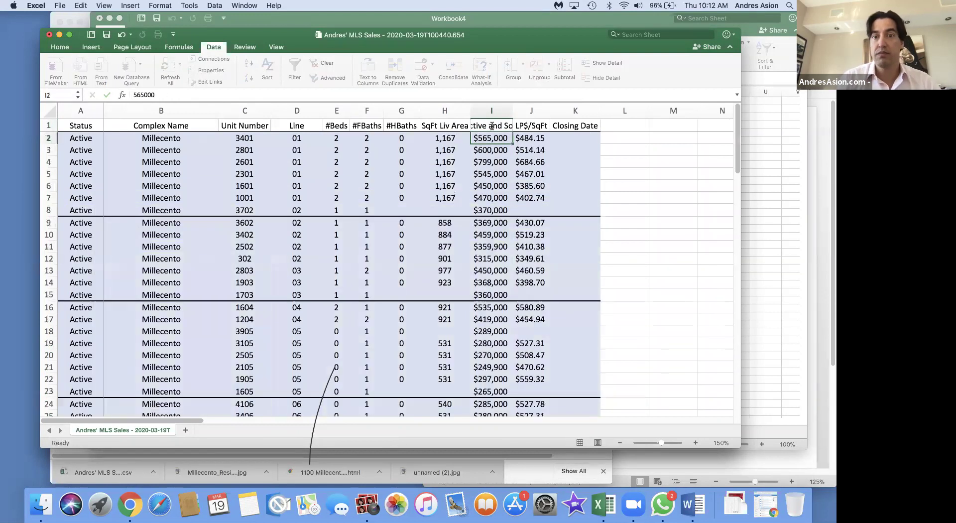
drag(512, 110, 534, 111)
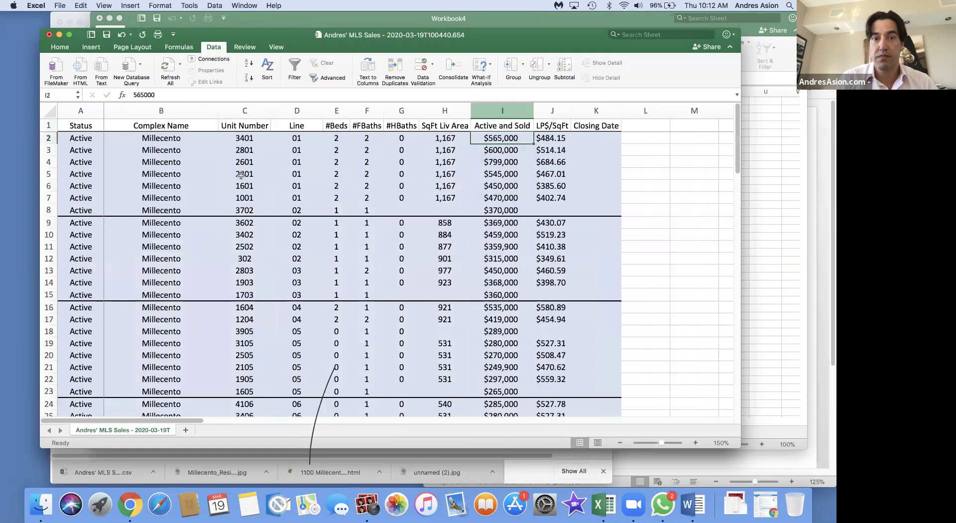
Sort the whole sheet by Line, A to Z, and within each line by Unit Number, Largest to Smallest
scroll(240, 174, down, 15)
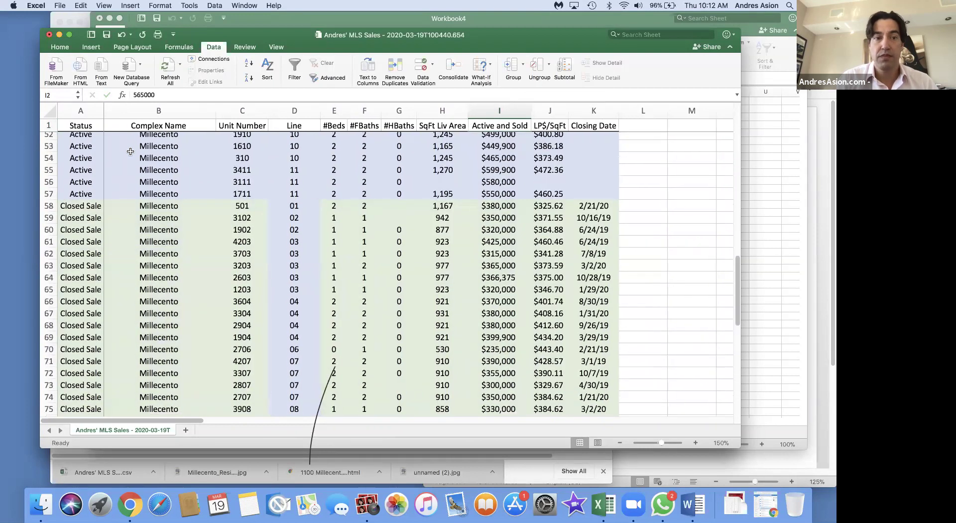
click(50, 110)
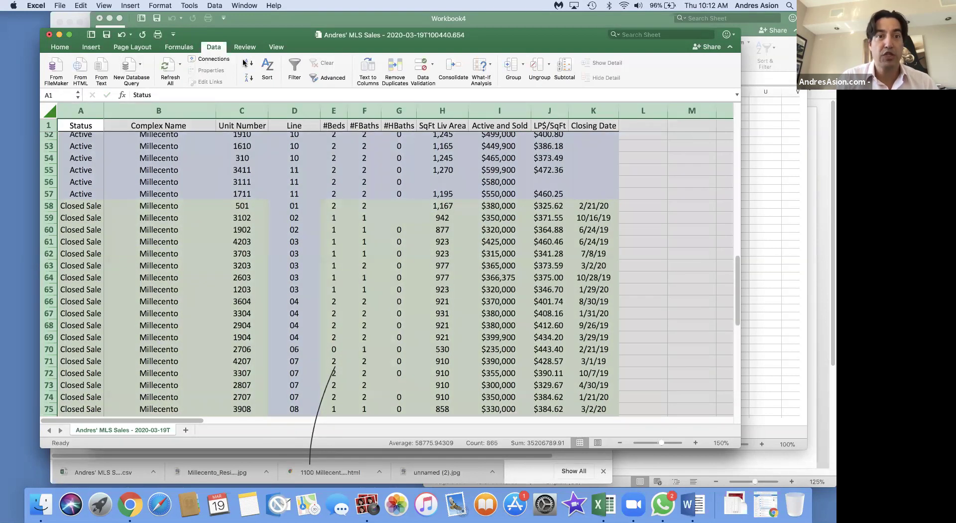
drag(508, 44, 554, 79)
click(315, 100)
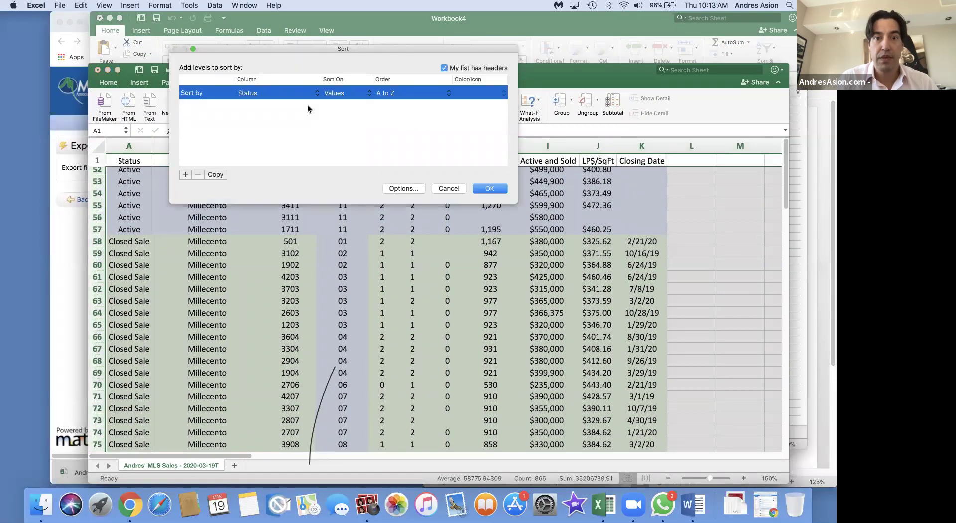
click(316, 94)
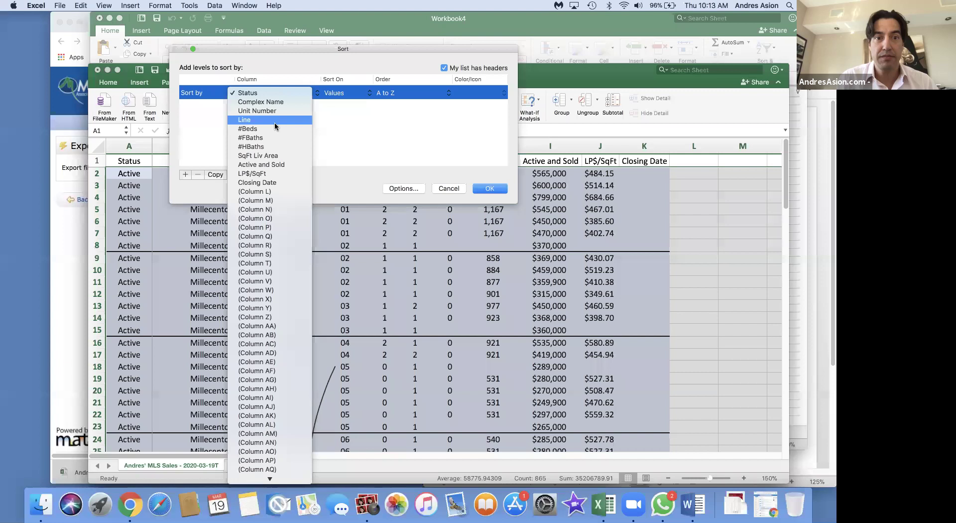
click(274, 123)
click(185, 174)
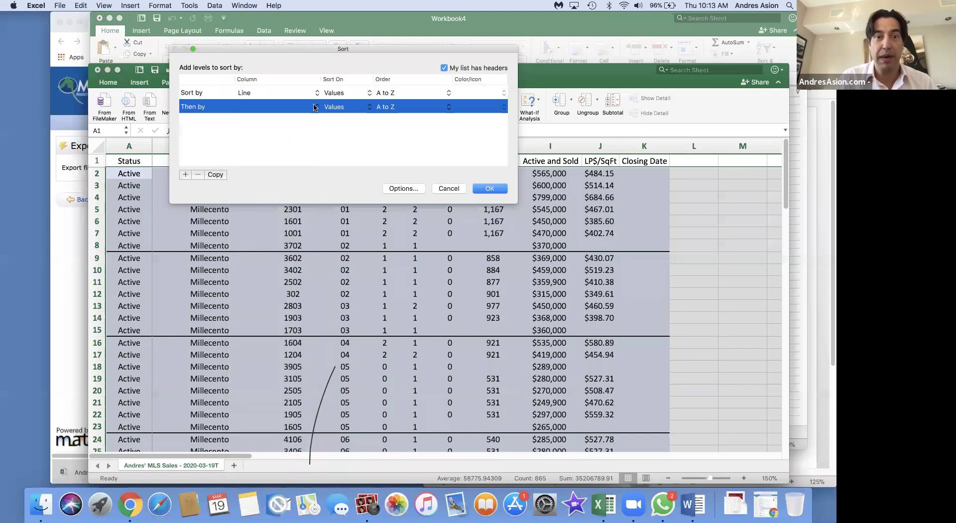
click(314, 107)
click(282, 121)
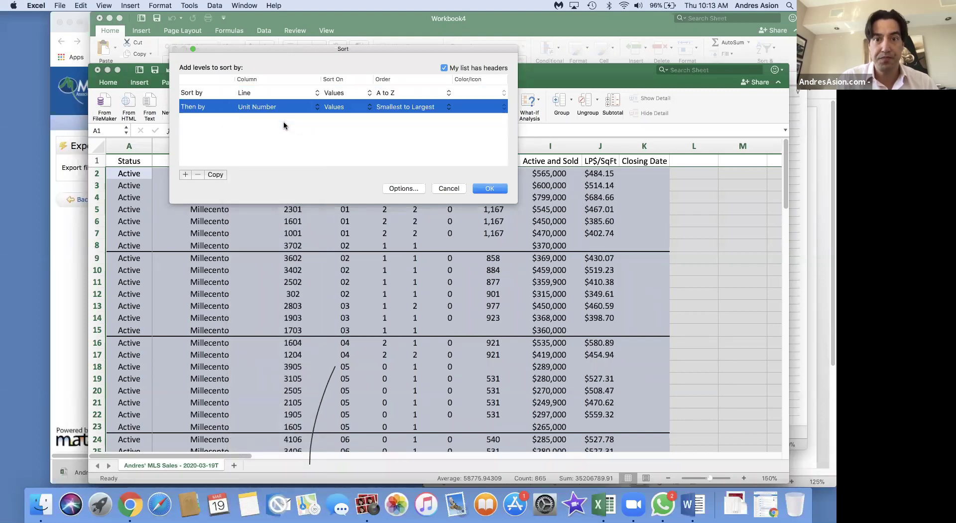
click(447, 106)
click(425, 115)
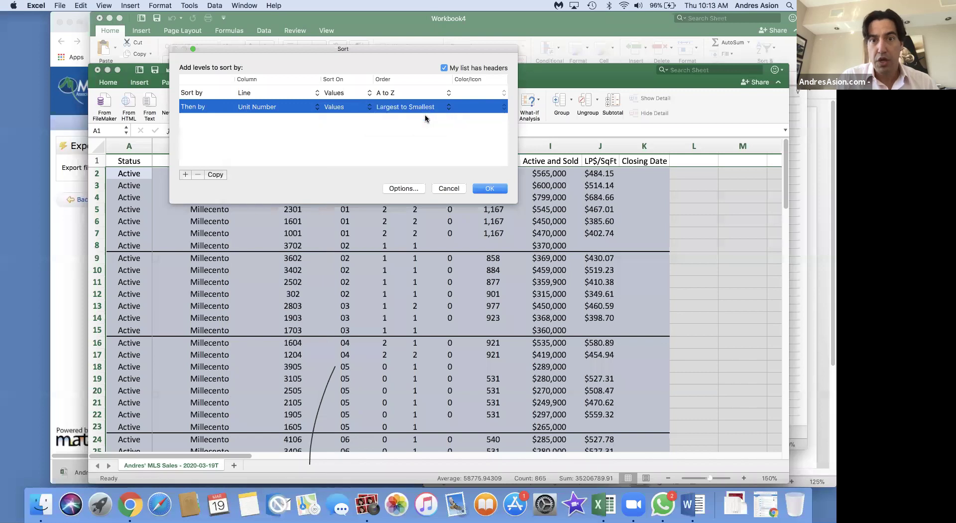
click(491, 188)
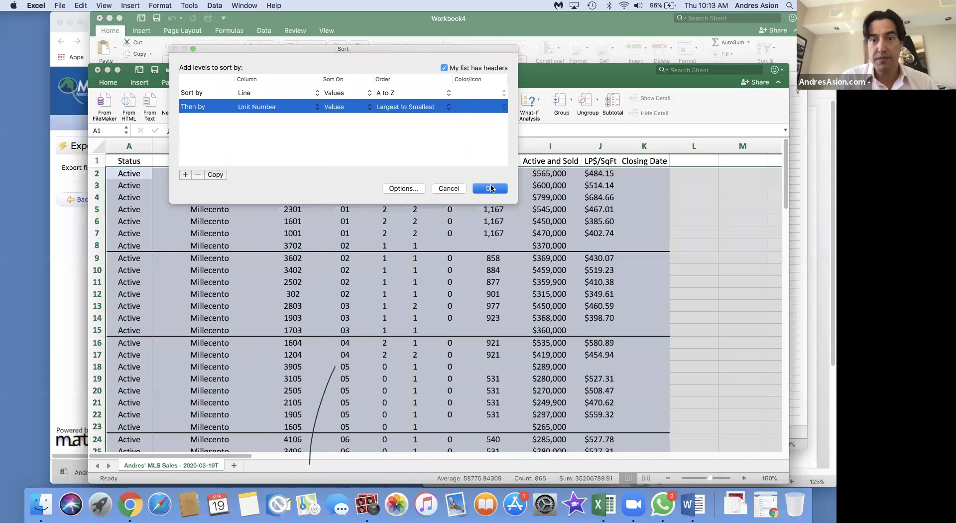
click(412, 218)
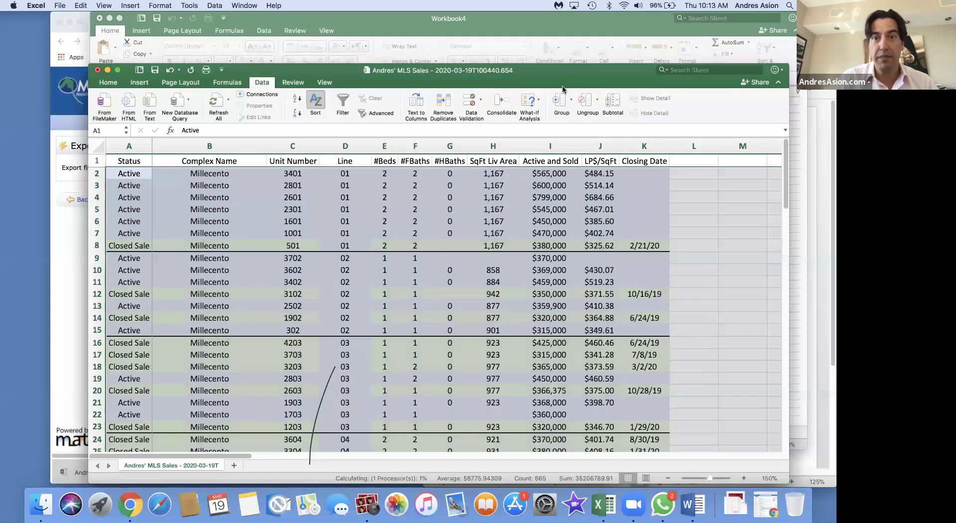
Look over the sorted listings and expand the workbook window to full screen
drag(520, 70, 513, 19)
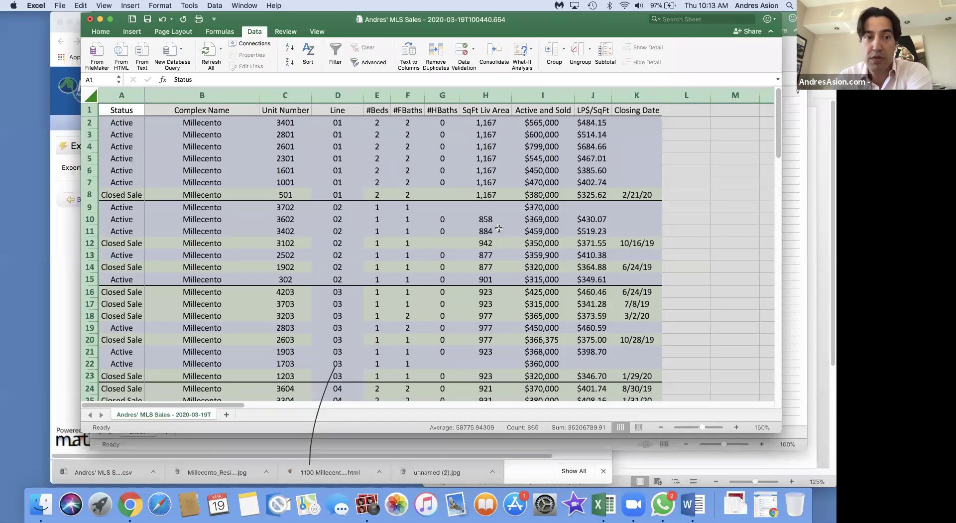
scroll(499, 227, down, 5)
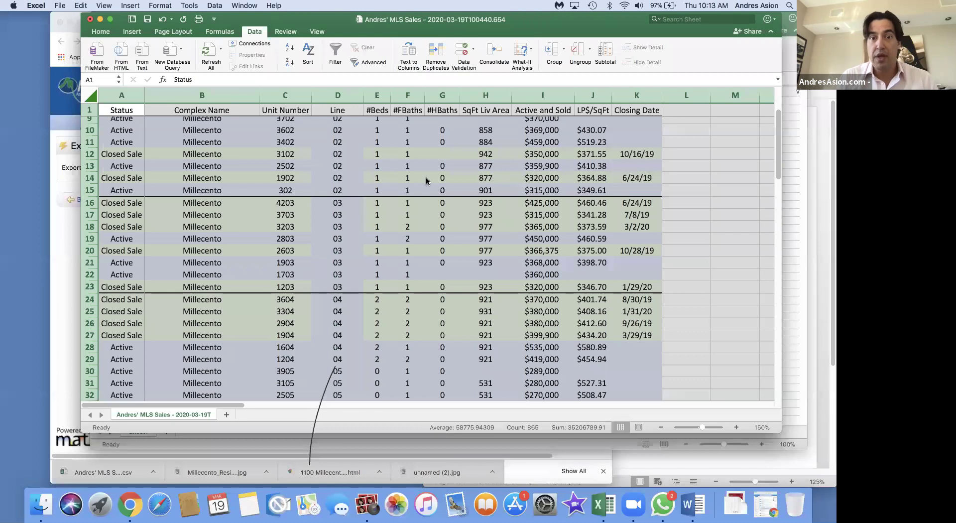
click(234, 241)
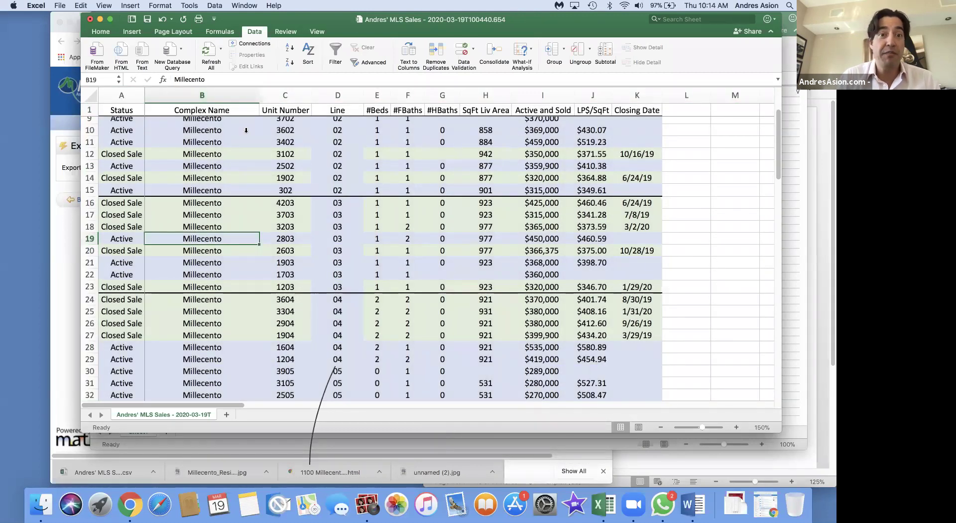
click(110, 20)
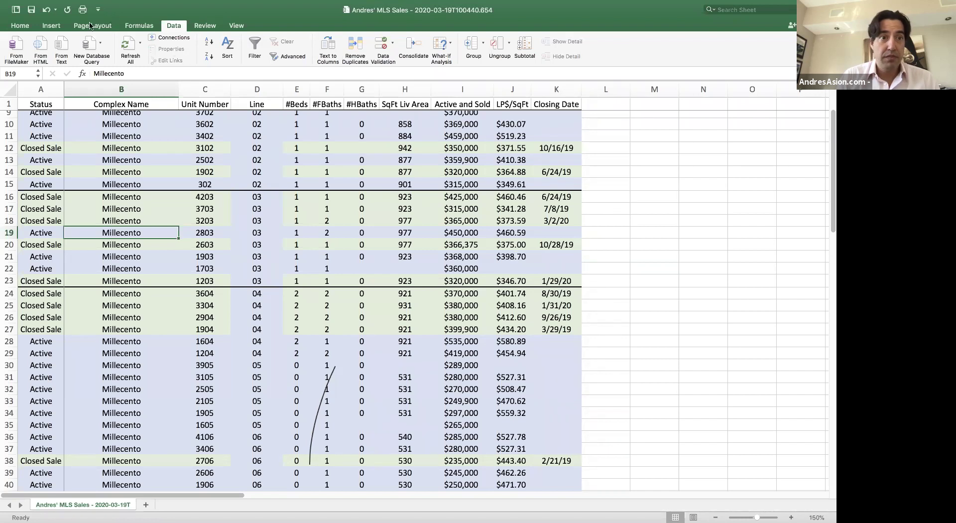
Switch to Chrome and look through the Google image results for the Millecento site plan
click(51, 25)
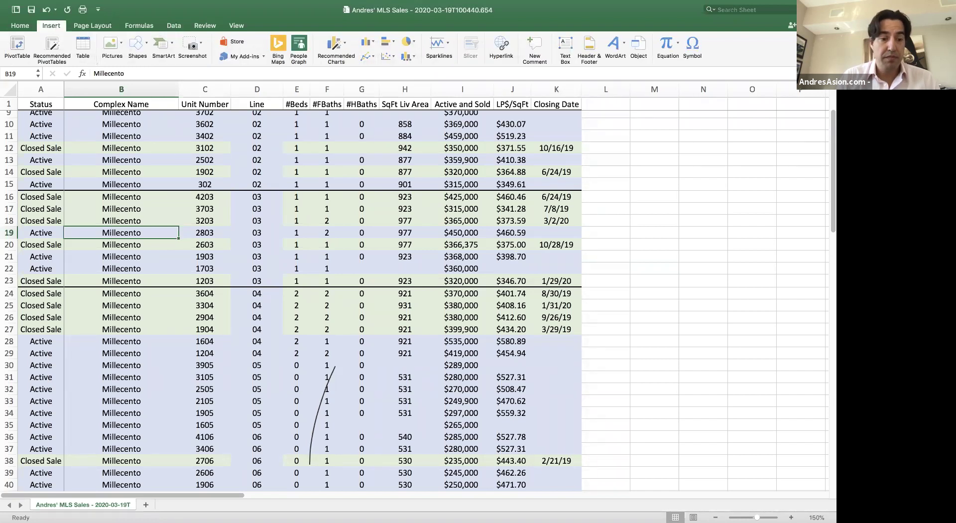
click(130, 512)
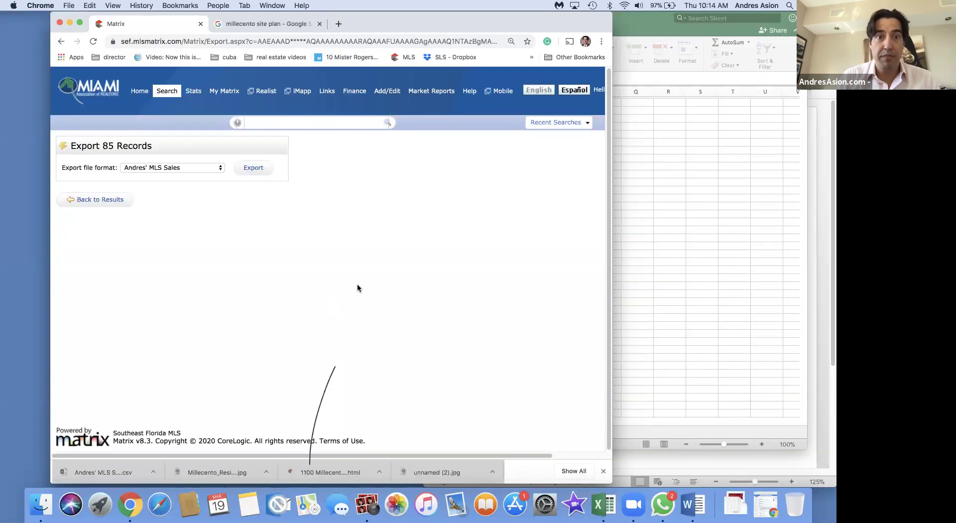
click(267, 25)
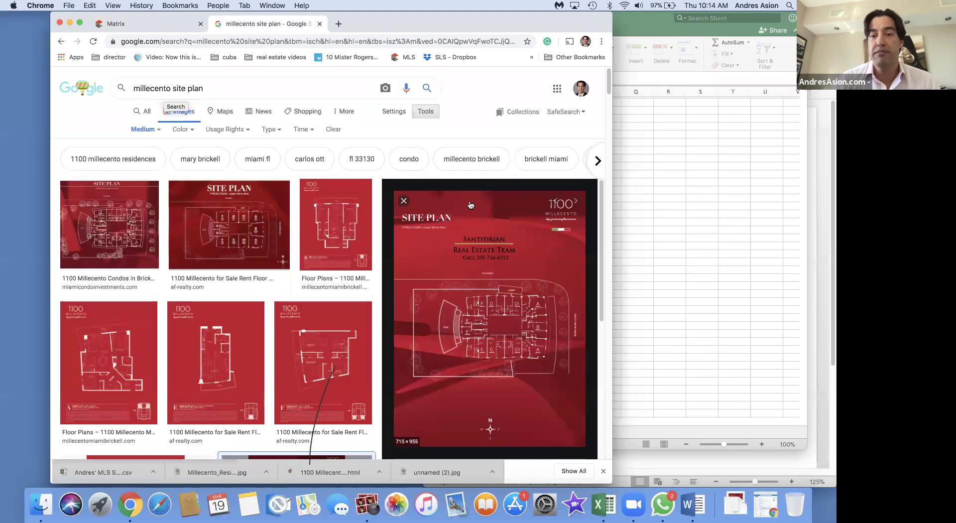
scroll(188, 299, down, 8)
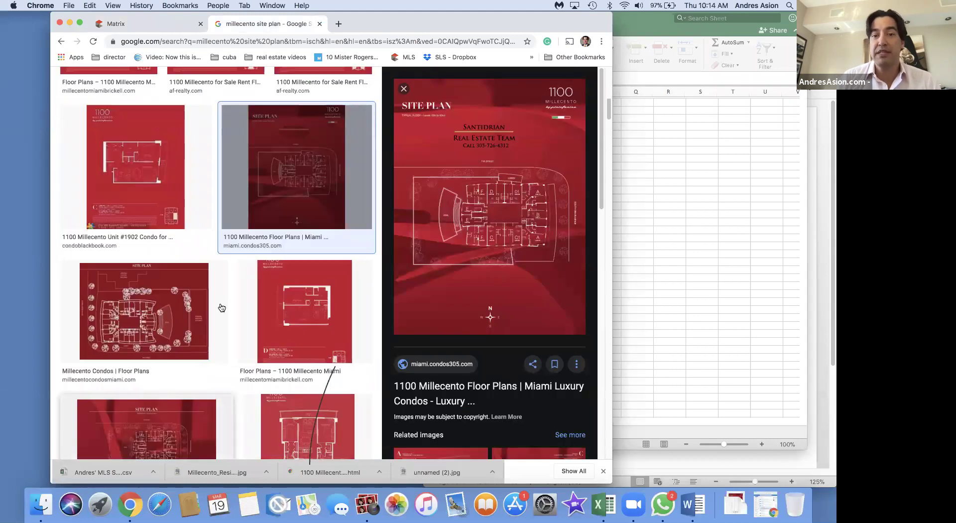
scroll(219, 306, up, 7)
Return to the full-screen Excel workbook containing the sorted listings
click(648, 281)
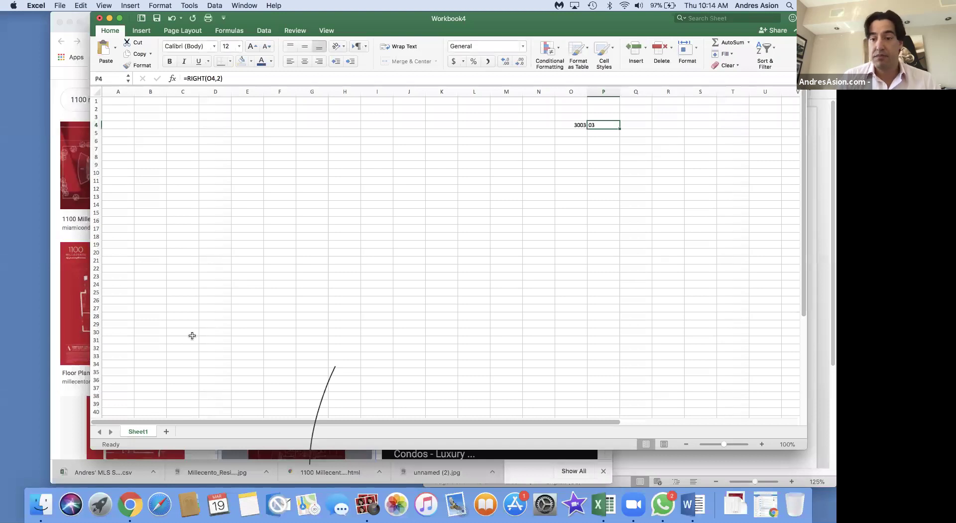
key(ctrl+Up)
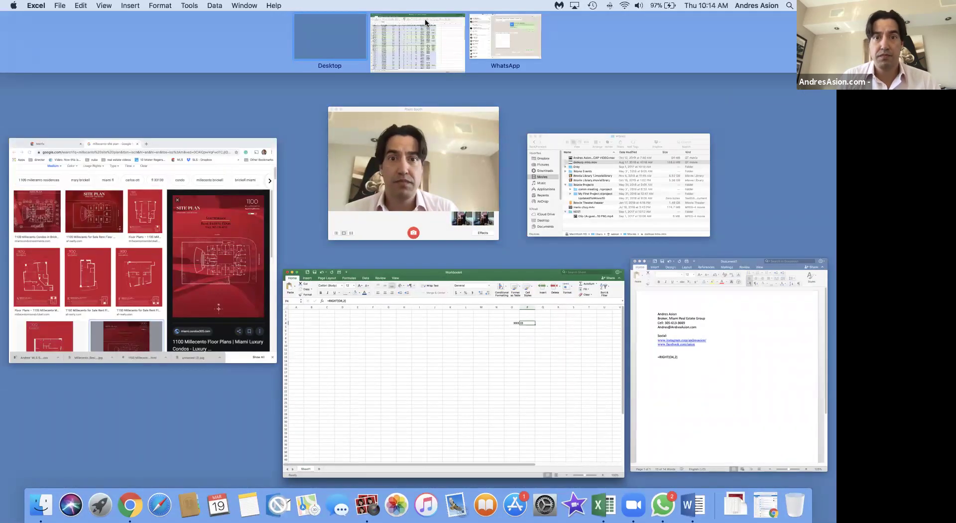
click(425, 19)
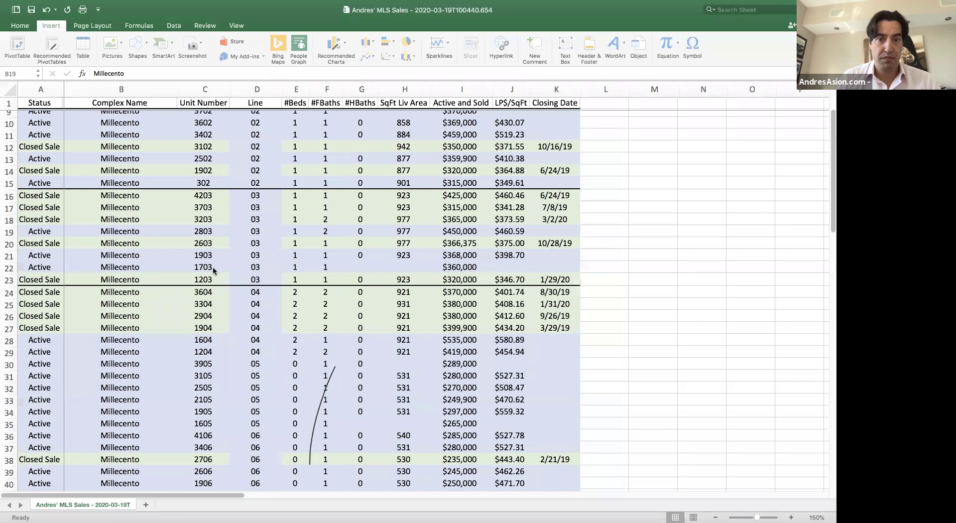
Insert the newest Desktop screenshot, the Millecento site plan, as a picture at cell B102 below the listings
click(621, 224)
scroll(621, 225, down, 20)
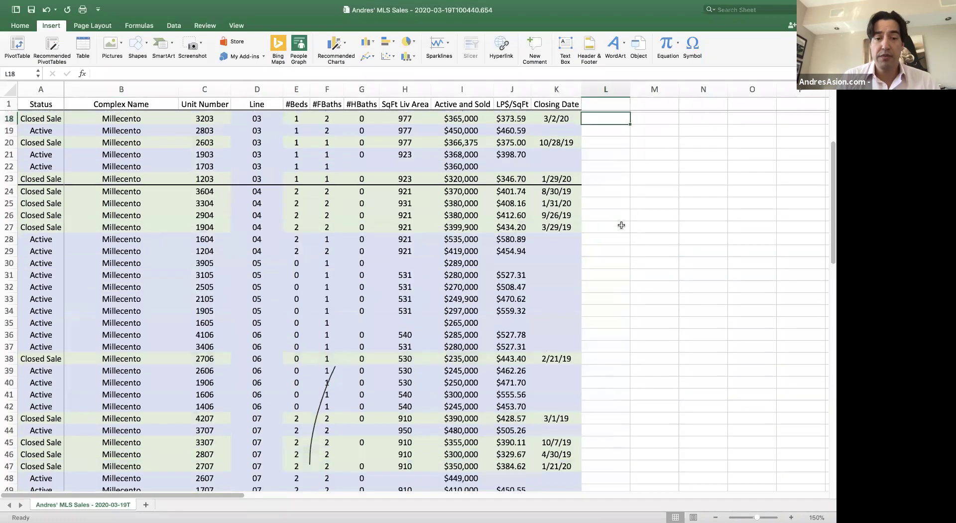
click(124, 193)
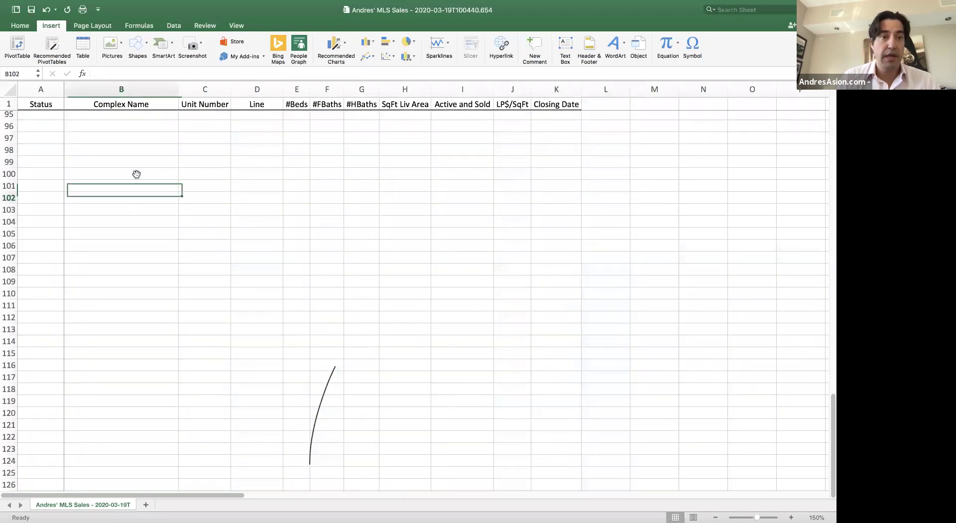
click(121, 45)
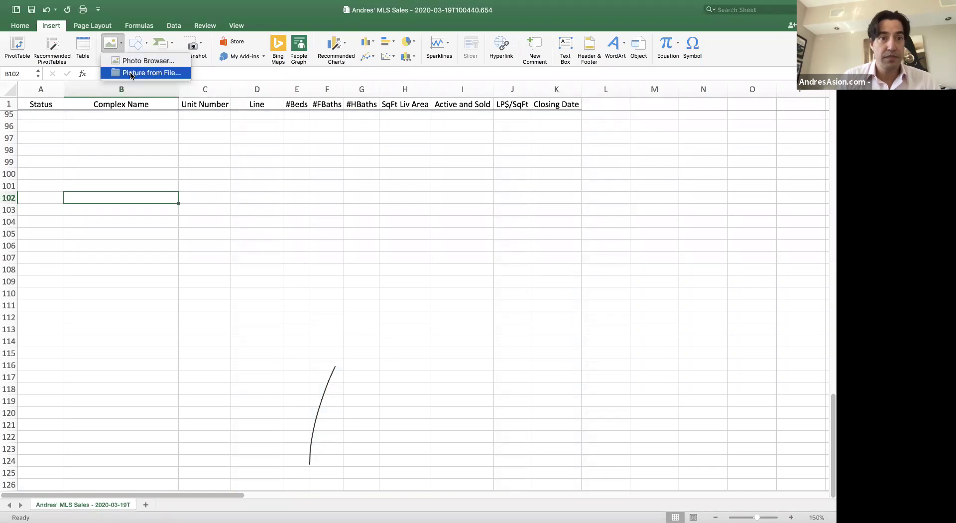
click(132, 74)
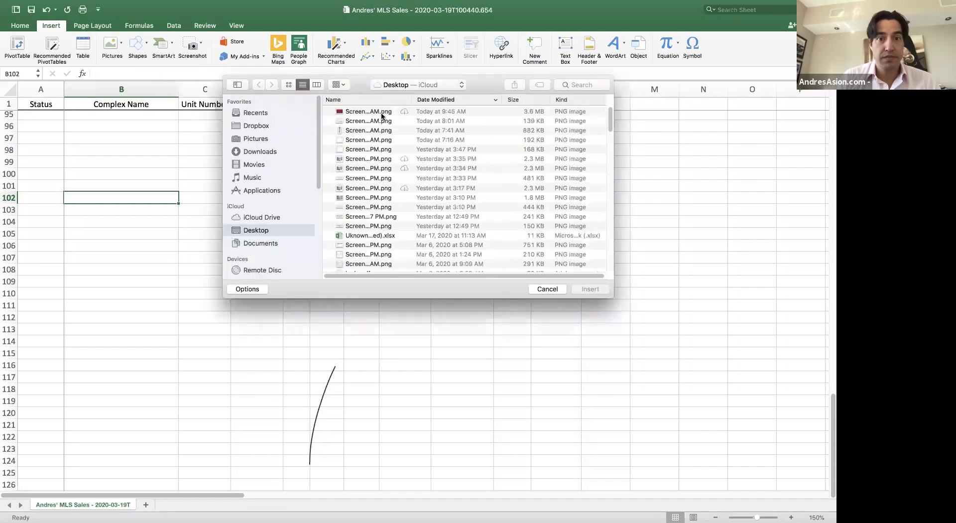
click(382, 112)
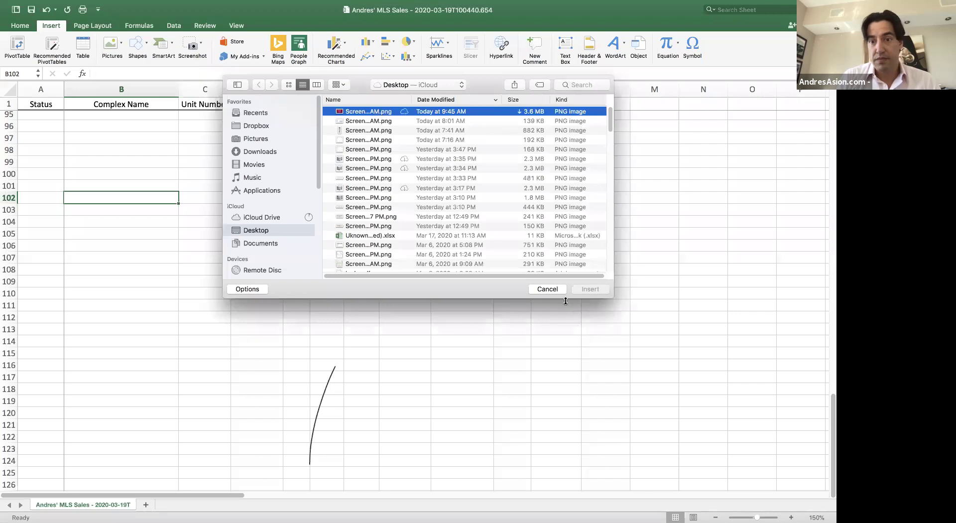
click(369, 121)
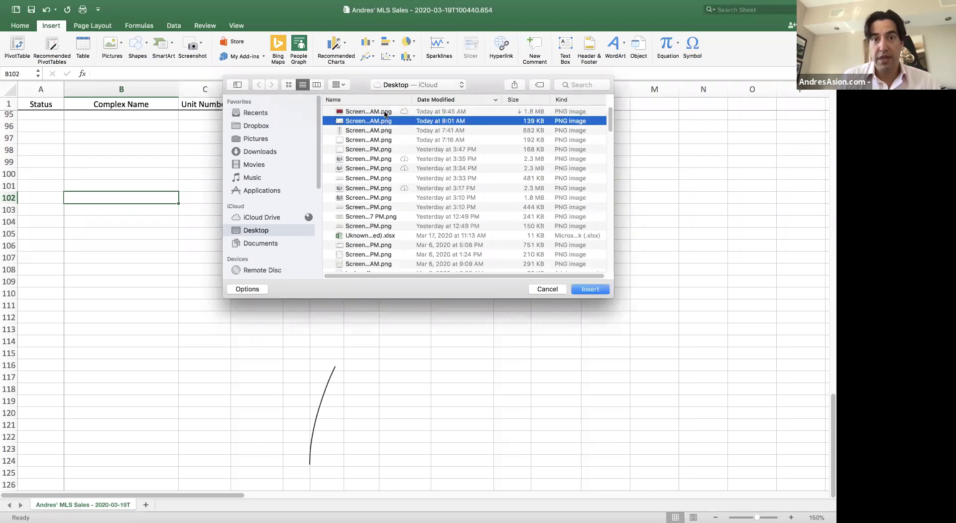
click(384, 112)
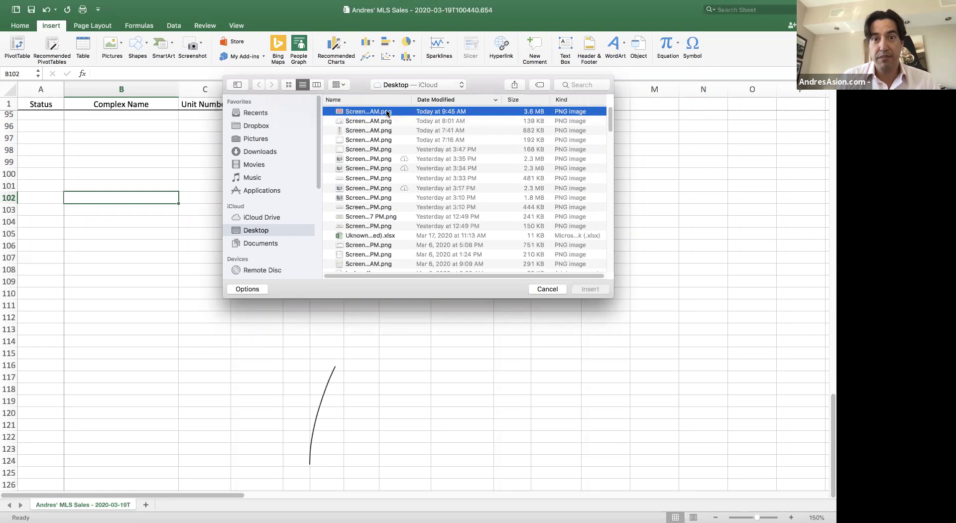
double_click(386, 113)
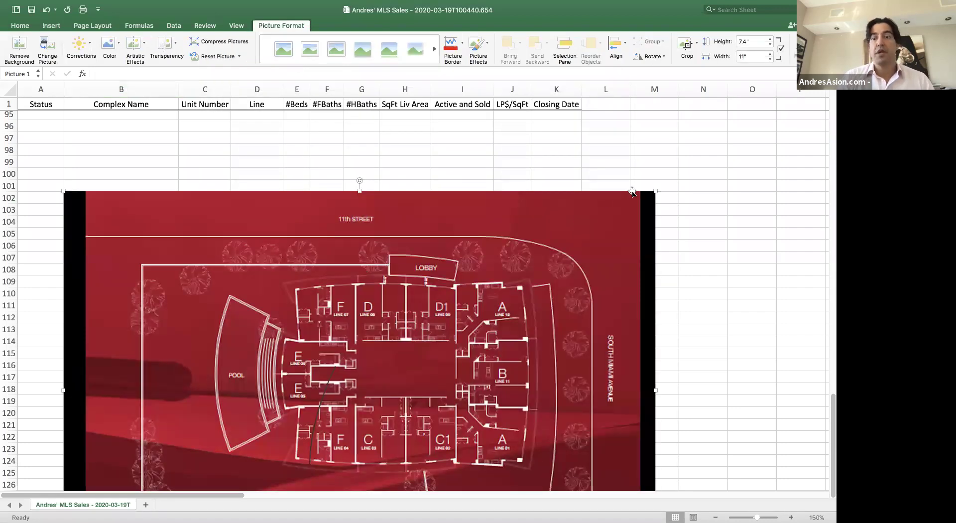
Shrink the site plan picture to about 6.93" high by 10.3" wide and compare its lines with the listings
drag(615, 191, 577, 216)
scroll(525, 326, down, 3)
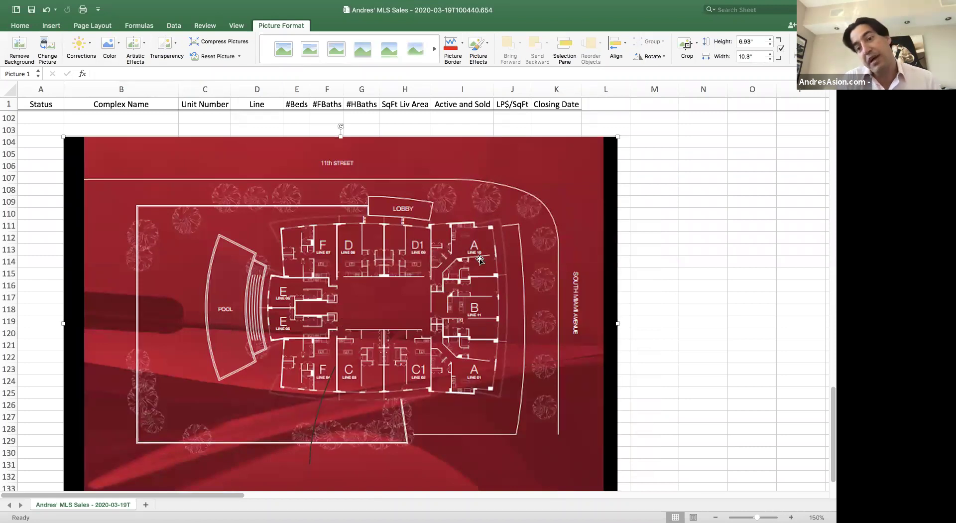
scroll(503, 336, up, 20)
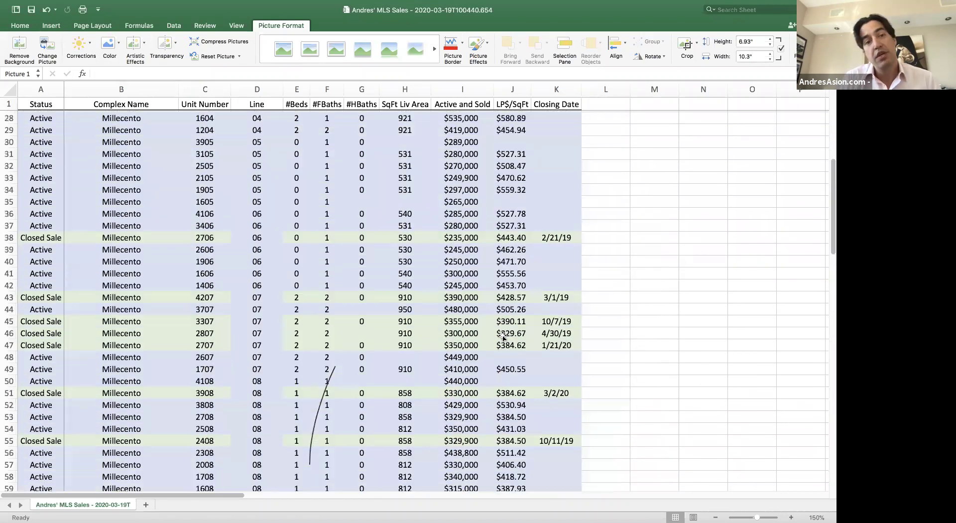
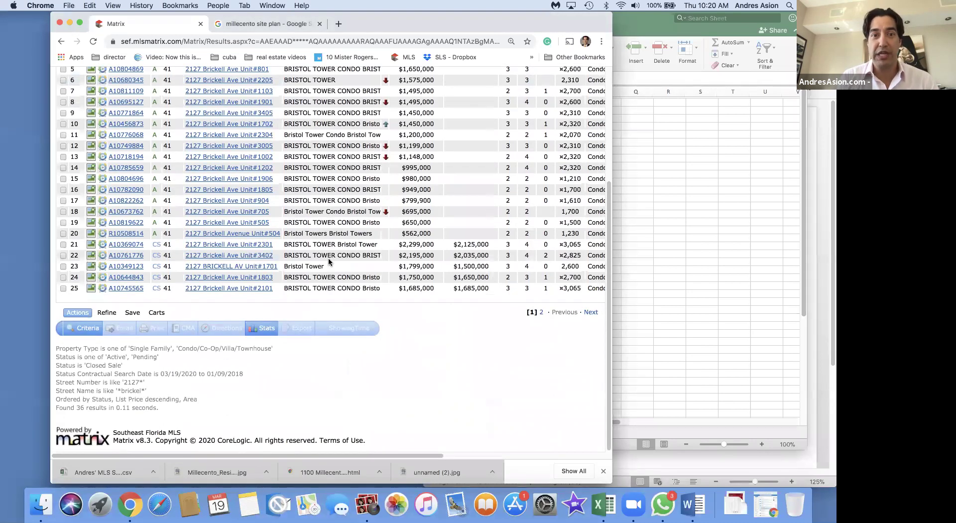
In the Matrix search for 2127 Brickell, set the Closed Sale range to 0-1200 and rerun the search
scroll(328, 261, up, 5)
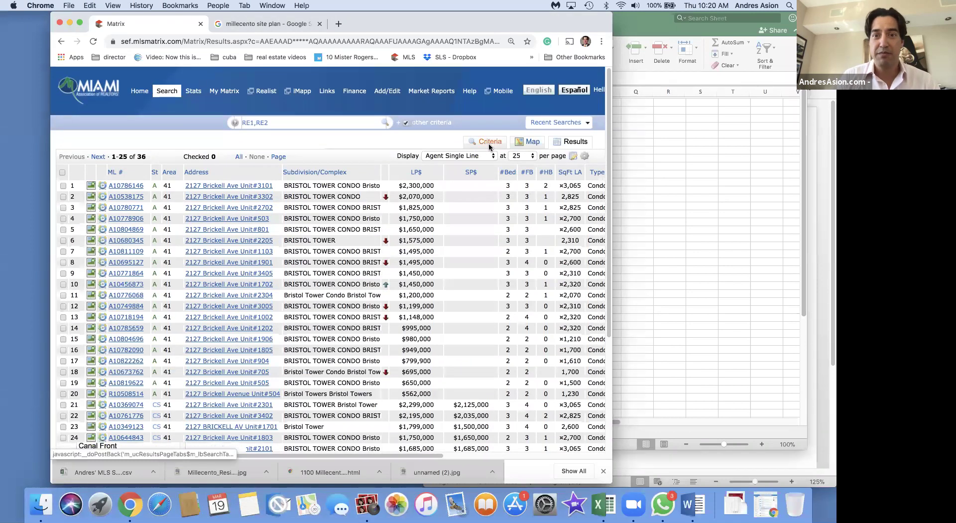
click(489, 144)
click(180, 215)
key(BackSpace)
key(BackSpace)
key(BackSpace)
text(1200)
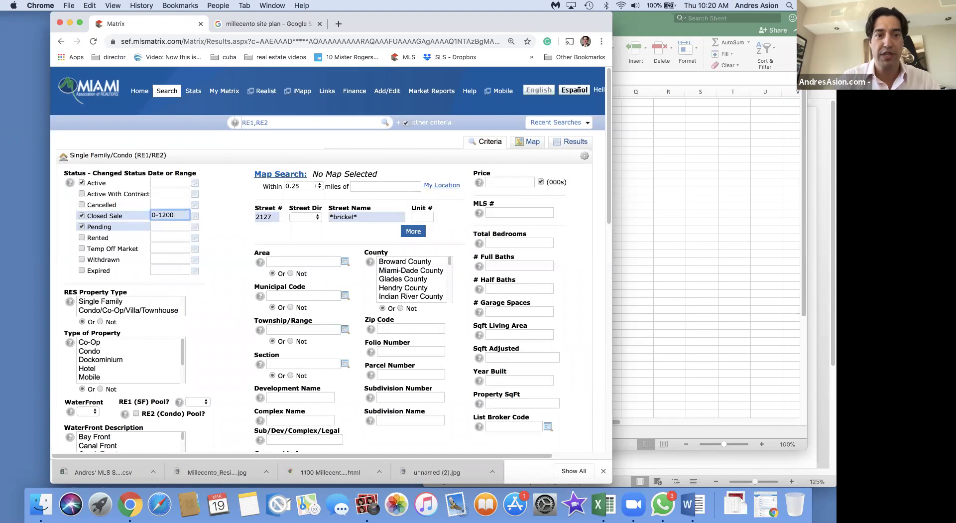
click(572, 143)
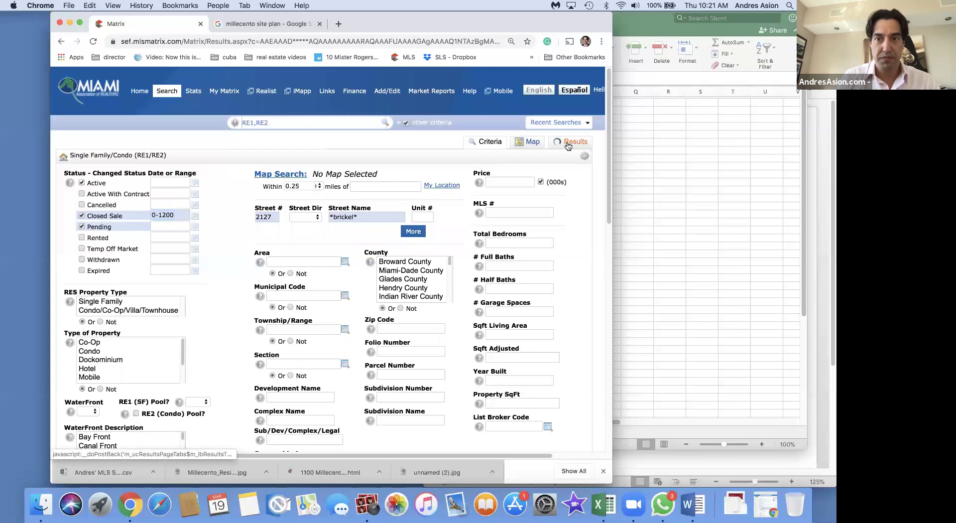
scroll(281, 286, down, 10)
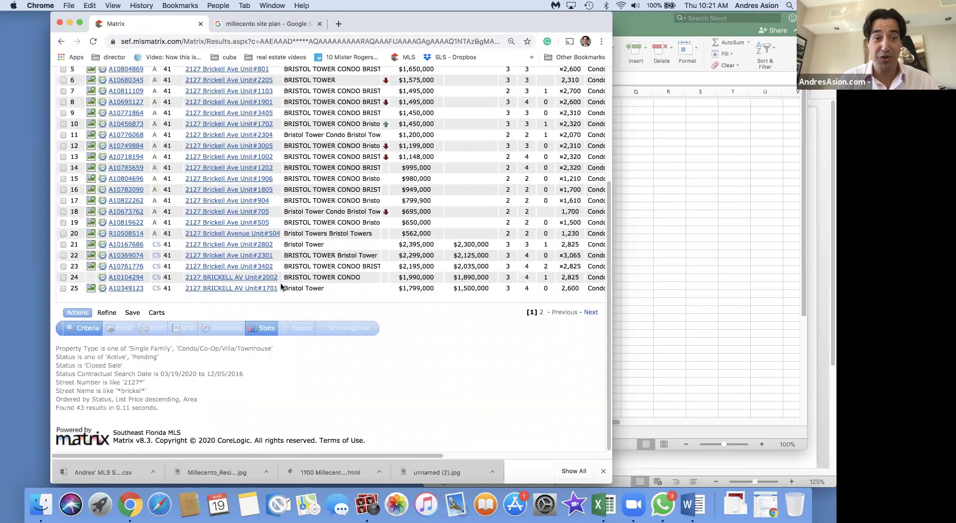
Show 50 results per page and change the results display to the saved custom MLS Sales view
scroll(281, 286, up, 5)
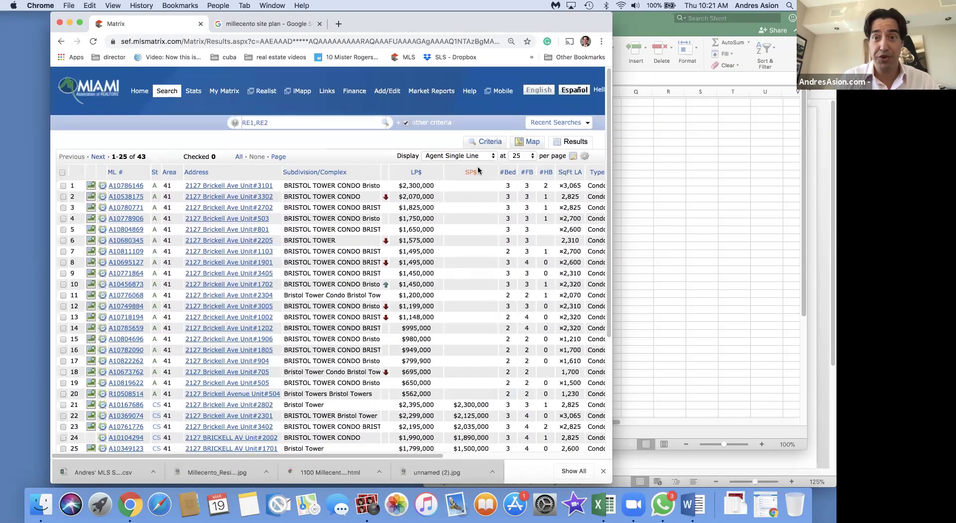
click(531, 156)
click(521, 165)
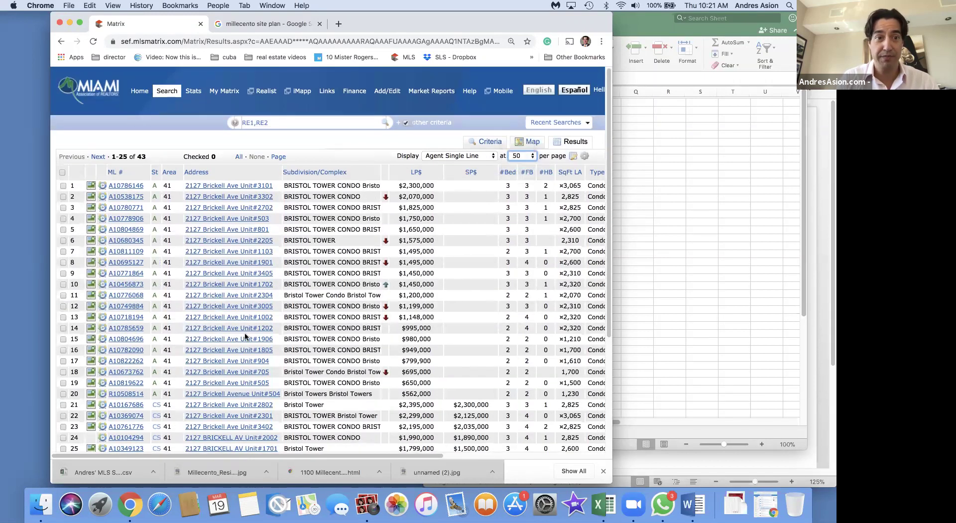
scroll(244, 337, down, 5)
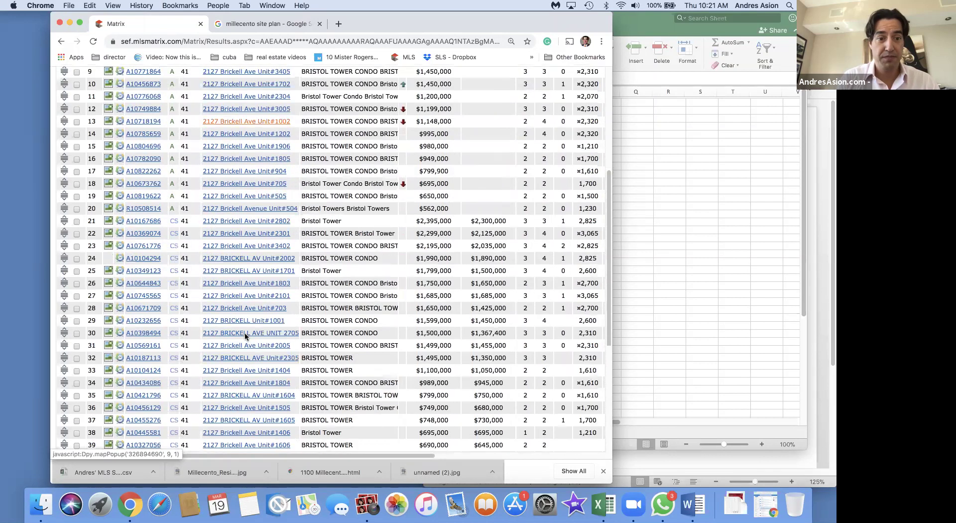
scroll(245, 337, down, 5)
scroll(245, 337, up, 15)
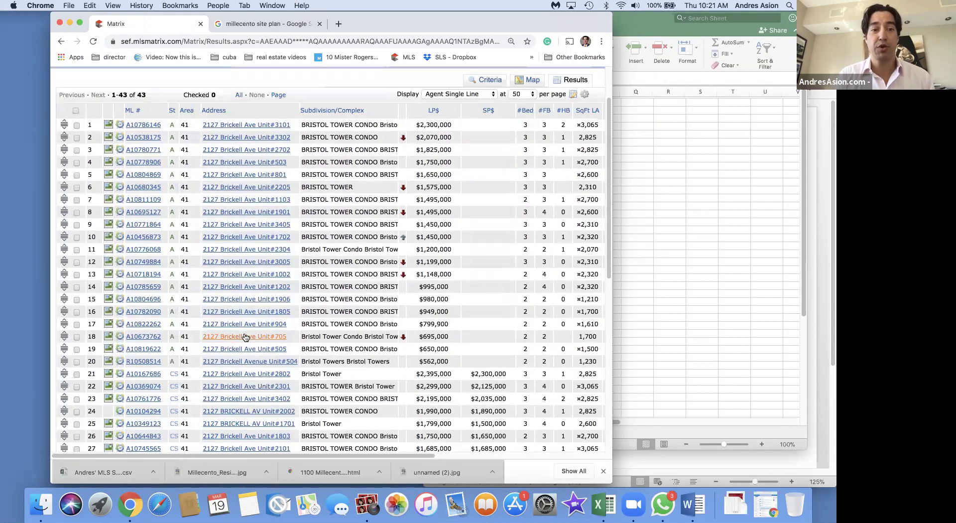
scroll(245, 337, down, 3)
scroll(304, 292, up, 5)
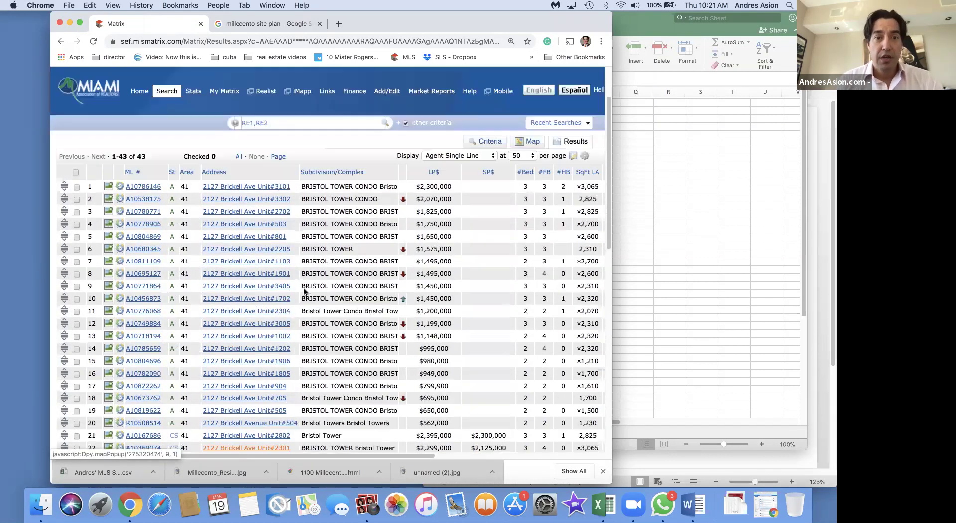
click(493, 155)
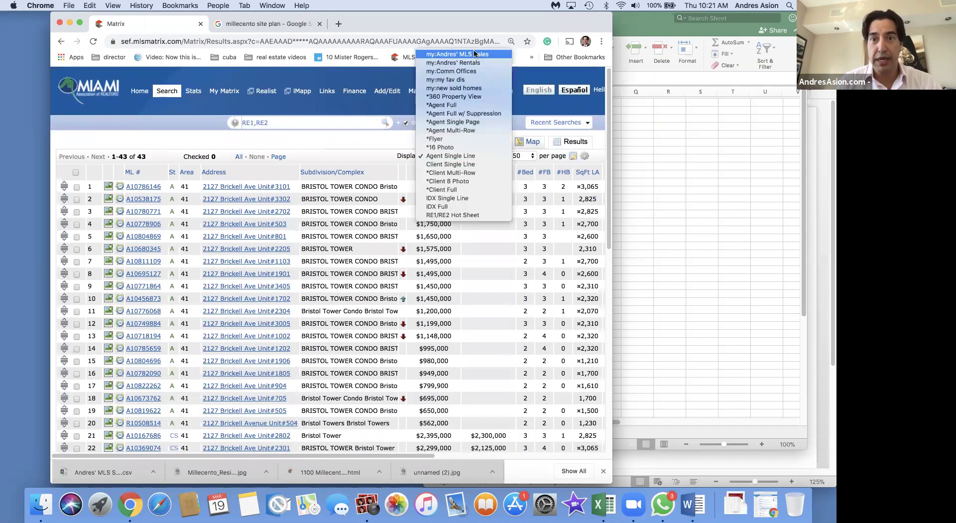
click(474, 53)
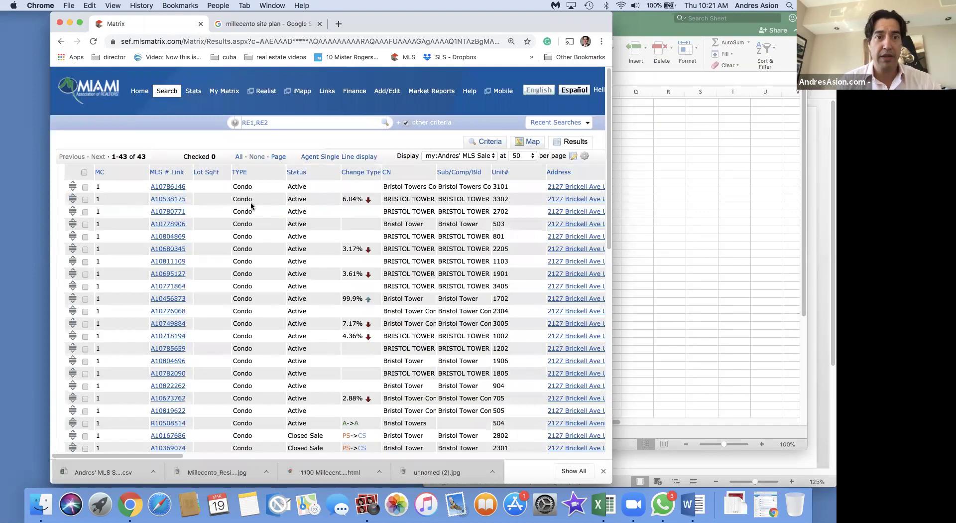
Select all the Bristol Tower listings and export them in the custom MLS Sales file format
click(239, 158)
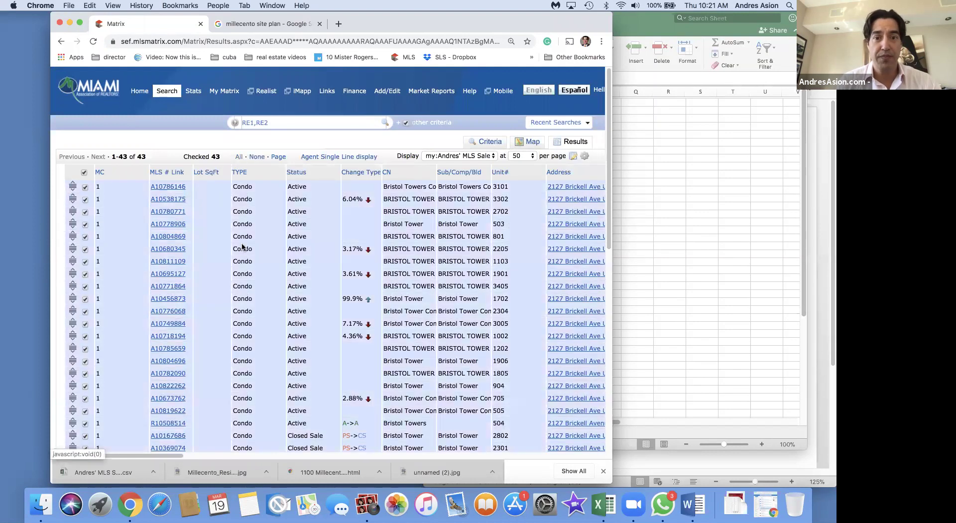
scroll(241, 244, down, 5)
scroll(241, 243, down, 3)
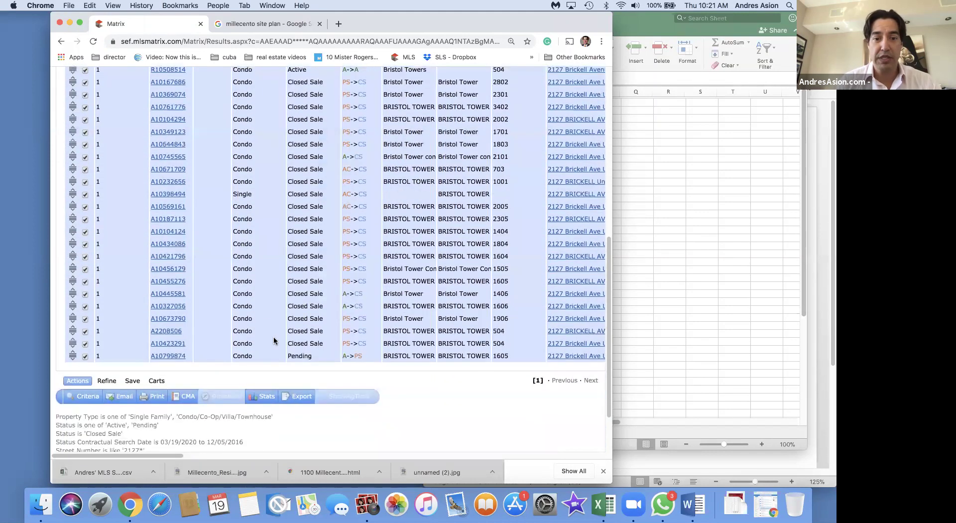
click(300, 397)
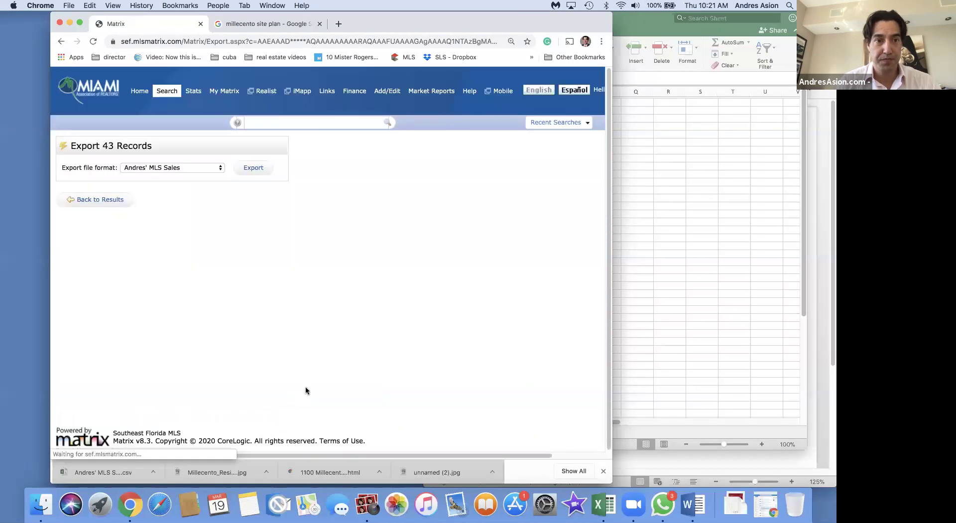
click(253, 169)
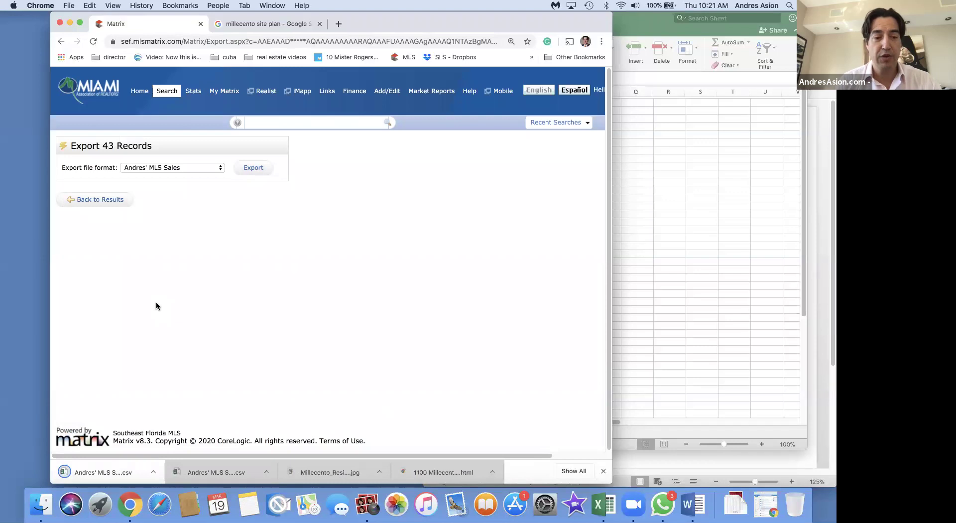
Open the newly downloaded MLS Sales CSV in Excel and bring its workbook to the front
click(102, 473)
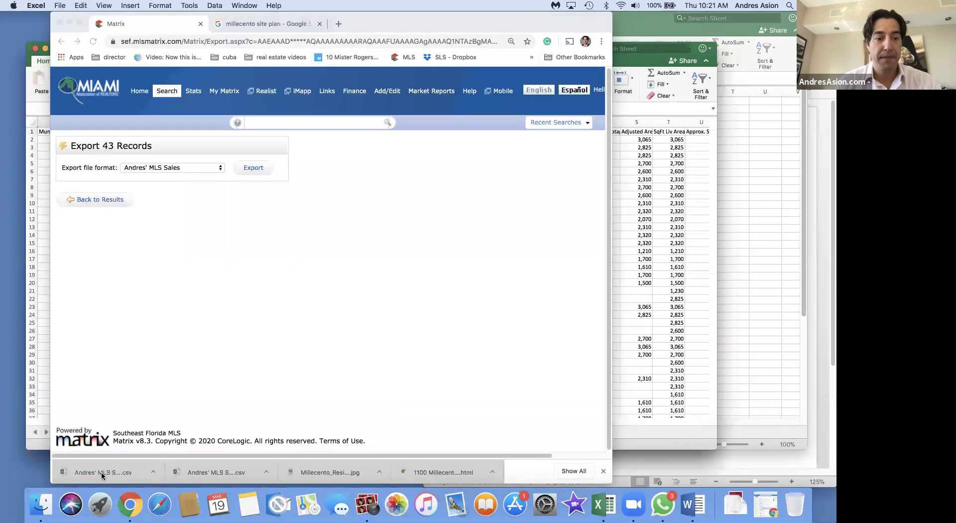
click(52, 410)
click(222, 344)
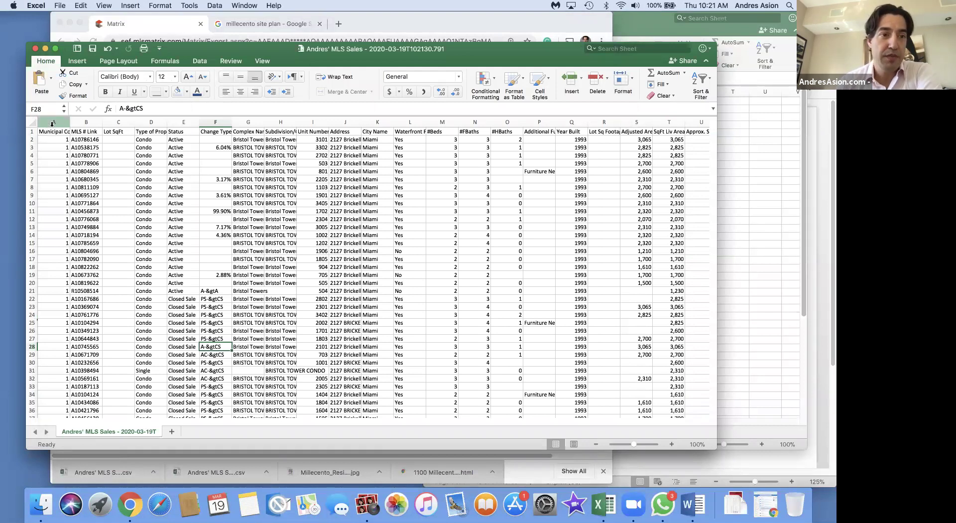
Fit all columns of the sheet to their contents and centre all cells horizontally and vertically
click(31, 122)
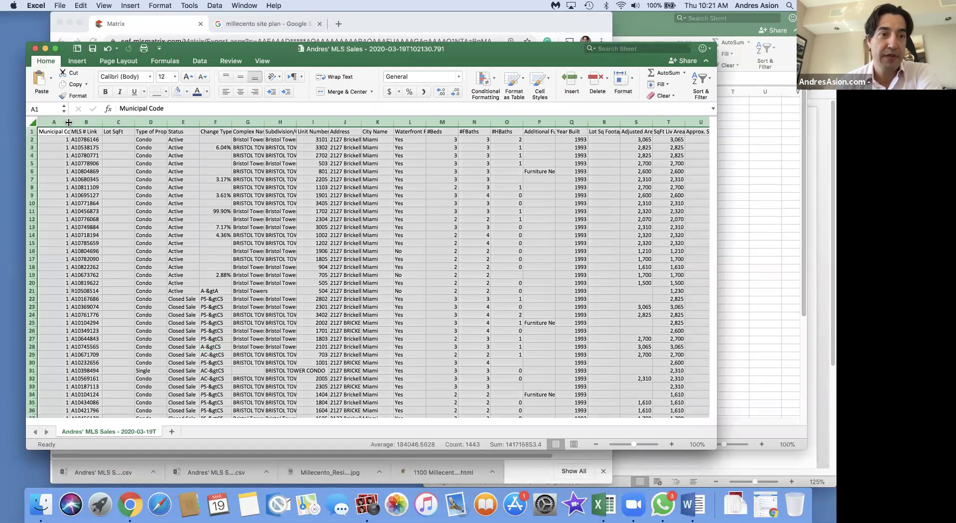
double_click(64, 122)
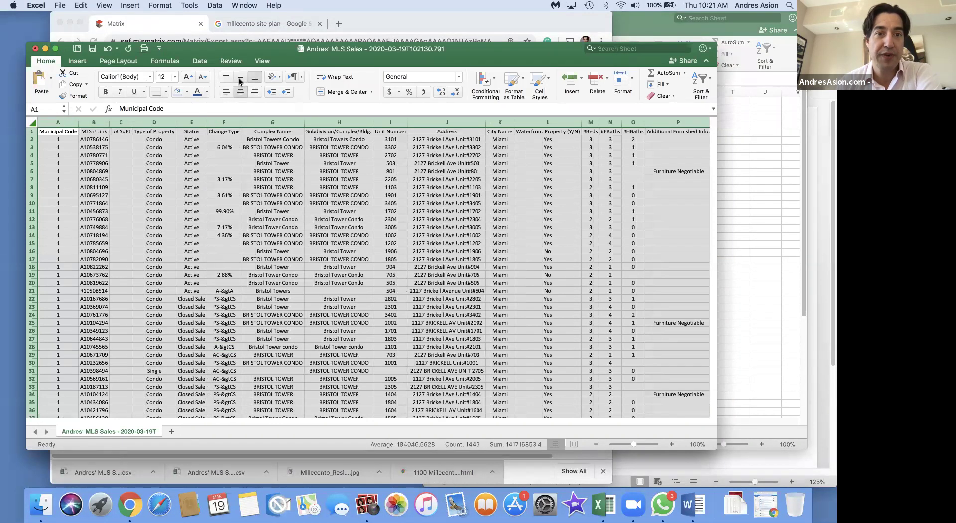
click(238, 76)
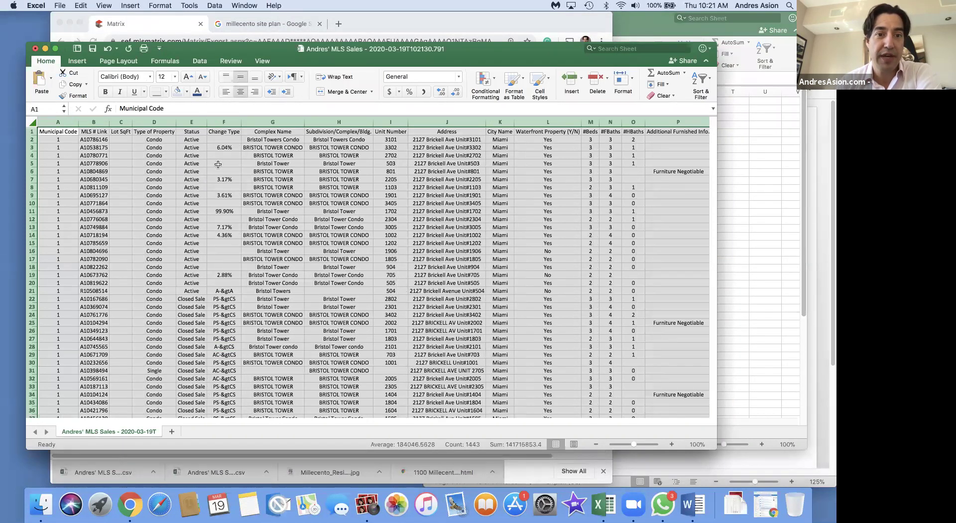
Fill the Complex Name column with "Bristol Towers Condo" from row 2 down through row 44
click(296, 140)
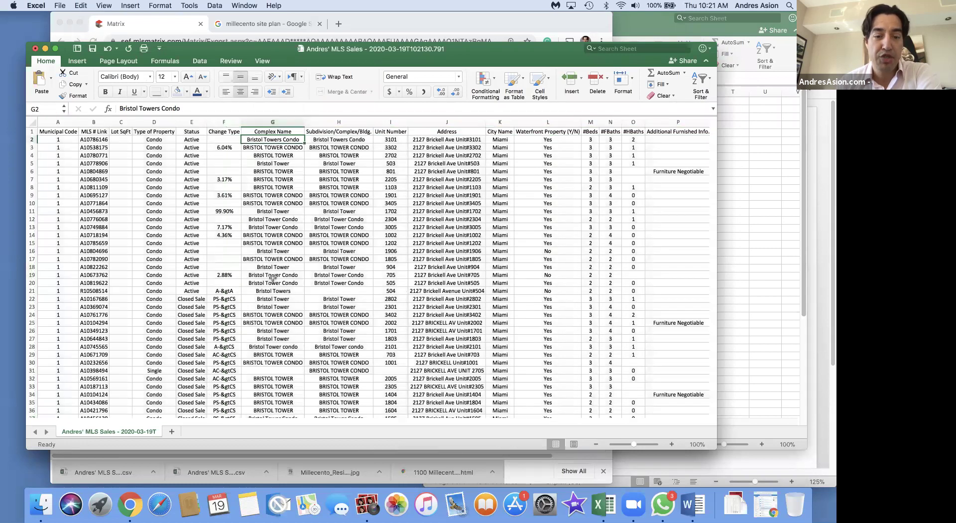
scroll(273, 278, down, 8)
scroll(272, 278, up, 8)
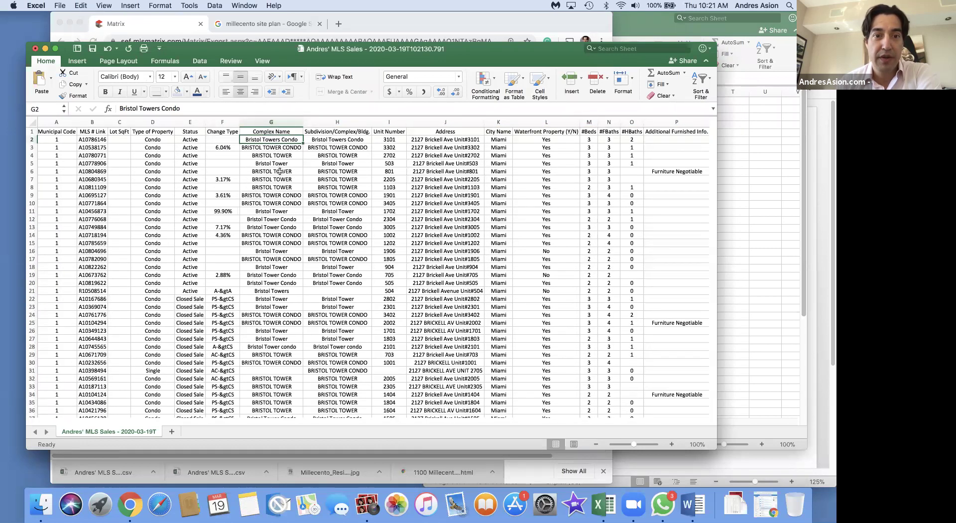
double_click(302, 142)
scroll(268, 340, down, 3)
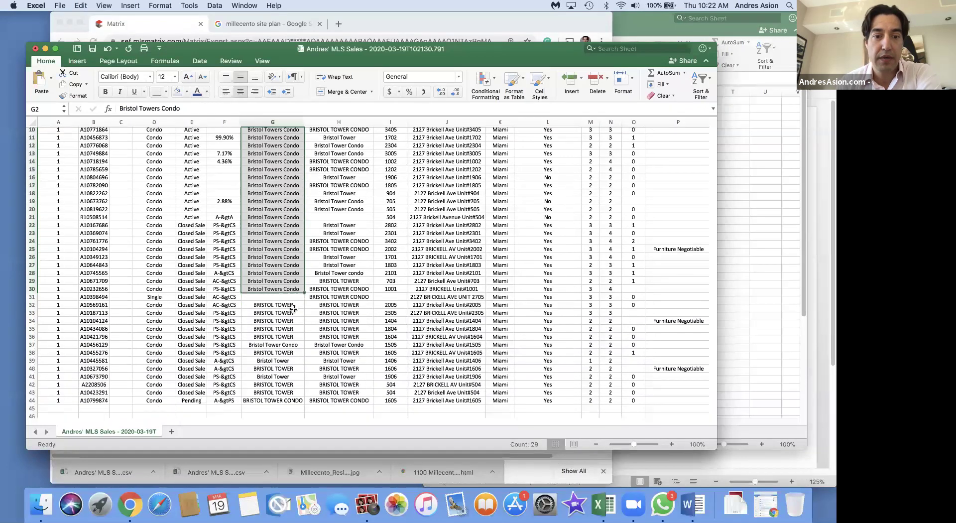
drag(303, 291, 297, 401)
click(350, 338)
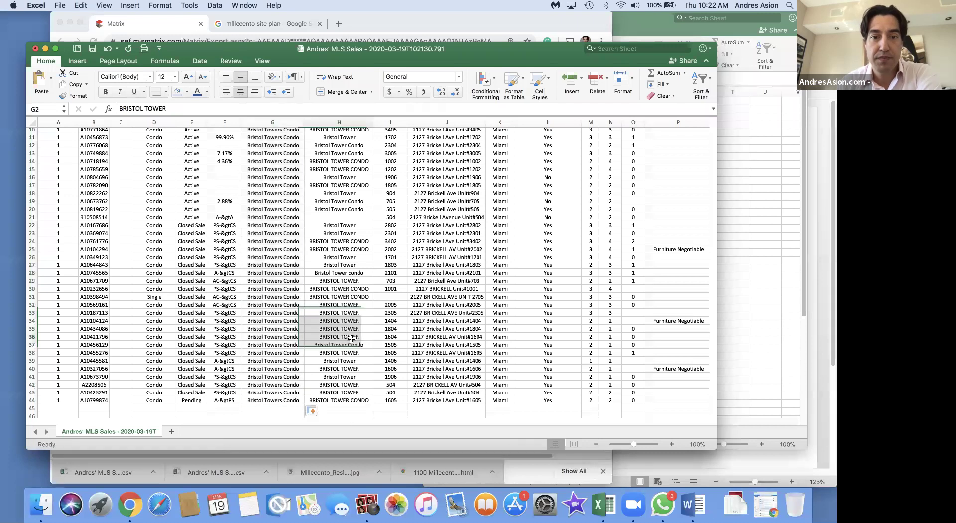
Delete the Change Type column and the columns from Municipal Code through Type of Property
scroll(352, 339, up, 3)
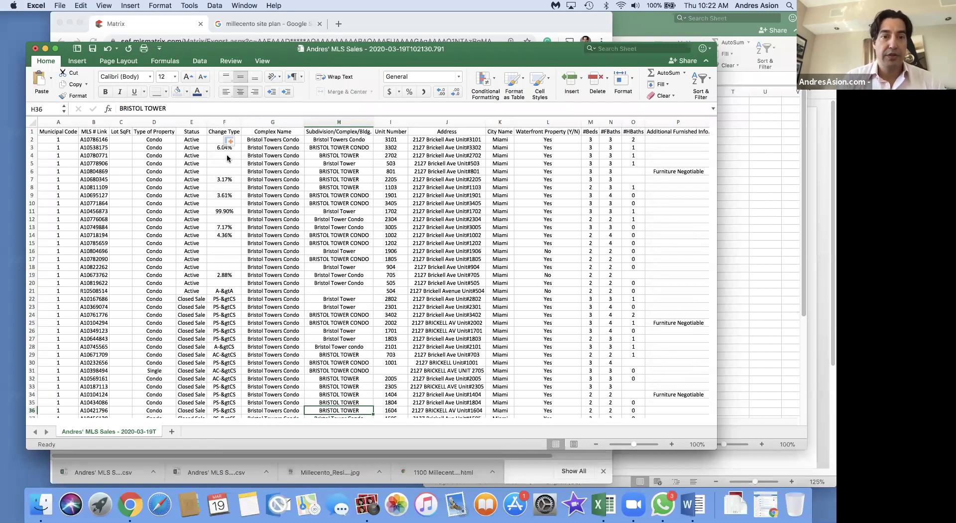
click(224, 122)
right_click(229, 125)
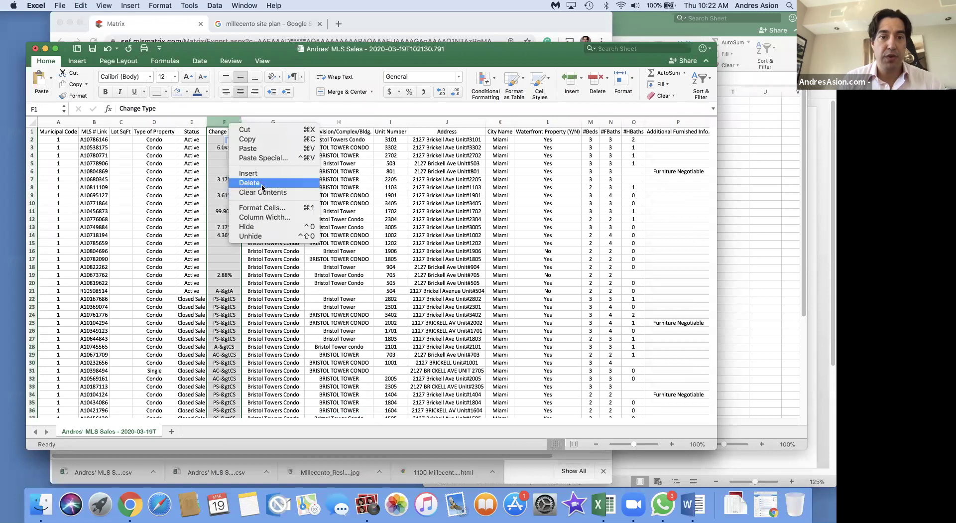
click(262, 187)
click(154, 122)
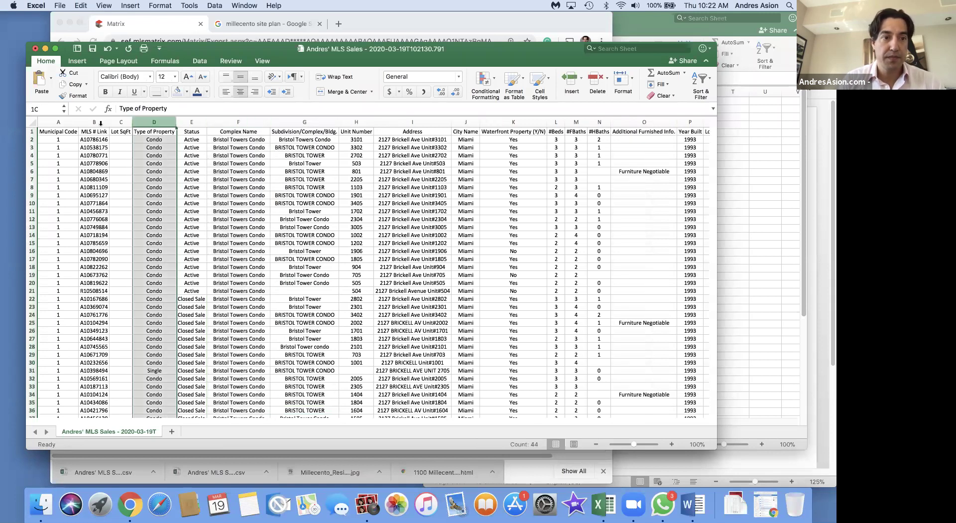
shift+click(63, 123)
right_click(82, 184)
click(118, 243)
click(219, 227)
Delete the Subdivision/Complex/Bldg. column and the Address, City Name and Waterfront Property (Y/N) columns
click(171, 124)
right_click(185, 169)
click(192, 182)
click(195, 122)
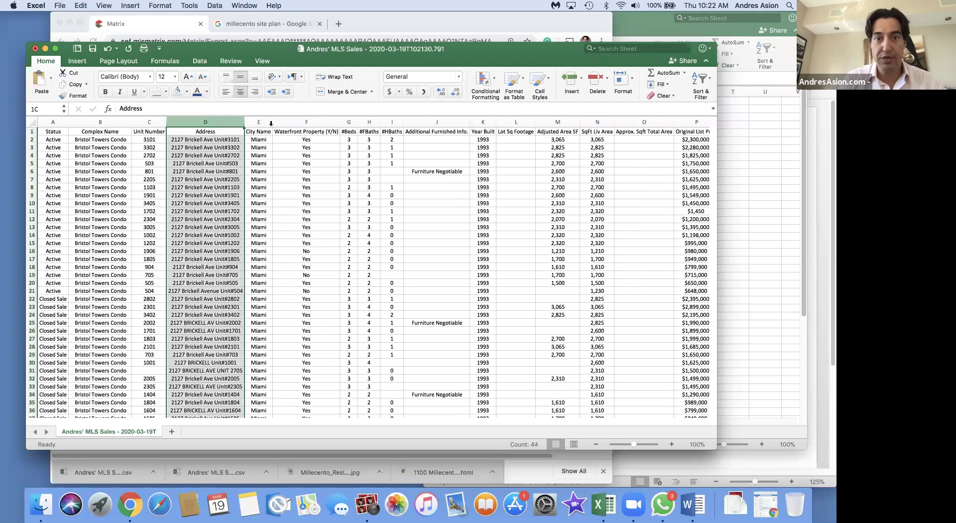
drag(271, 123, 298, 124)
right_click(280, 155)
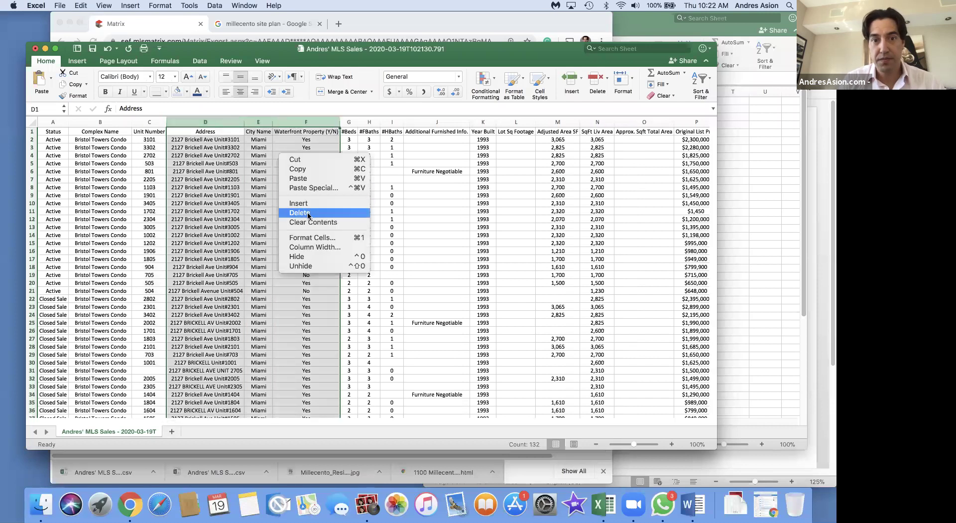
click(308, 213)
click(384, 203)
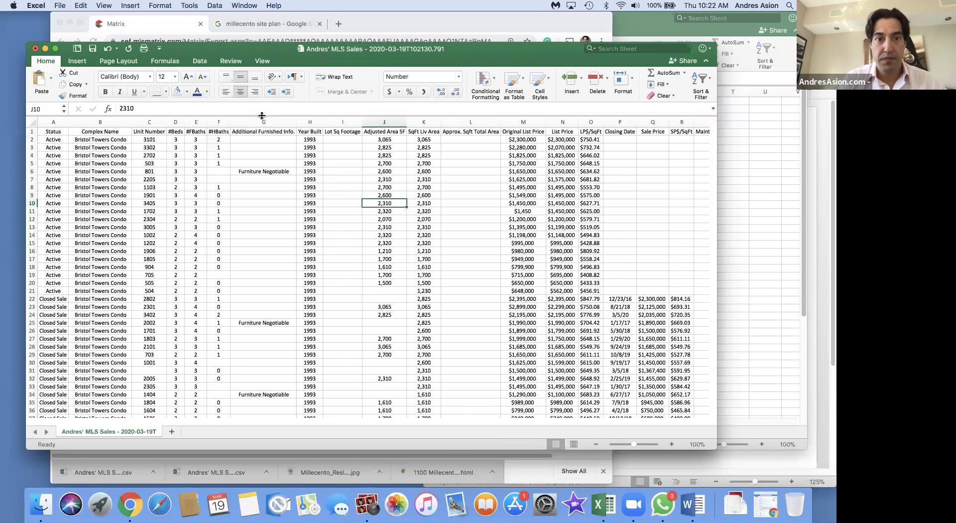
Delete the columns from Additional Furnished Info. through Adjusted Area SF, plus Approx. Sqft Total Area and Original List Price
drag(264, 119, 376, 131)
right_click(307, 173)
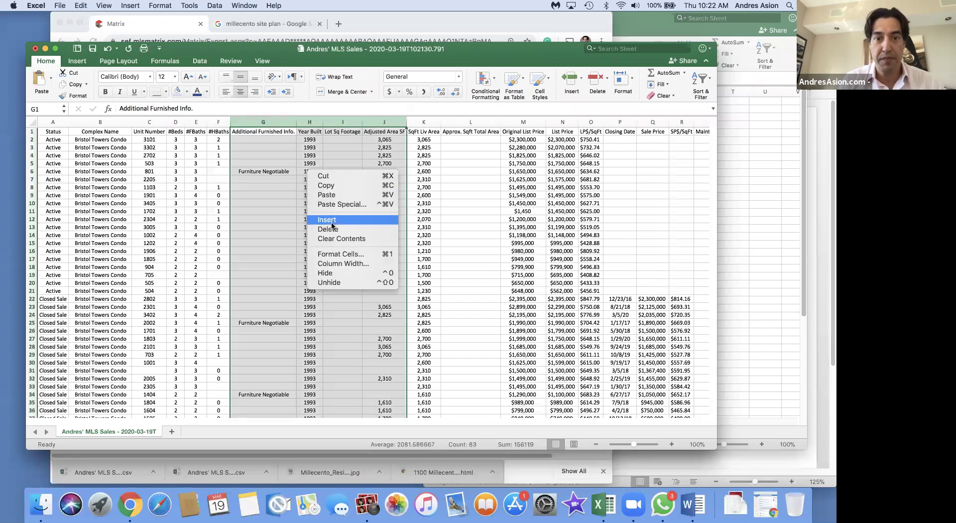
click(342, 231)
drag(292, 122, 317, 163)
right_click(317, 165)
click(363, 220)
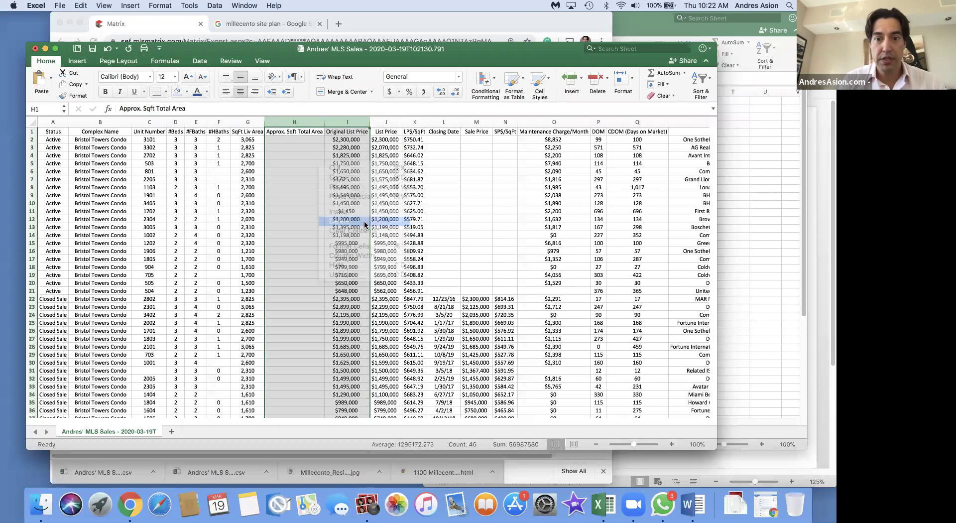
click(402, 218)
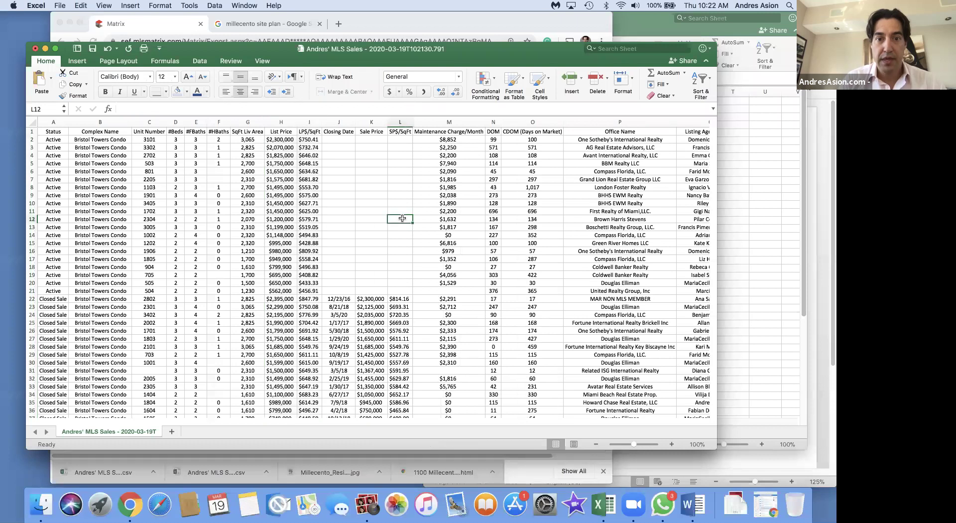
Copy the closed sales' Sale Price and SP$/SqFt values in rows 22 to 43 over their List Price and LP$/SqFt cells
scroll(402, 218, down, 5)
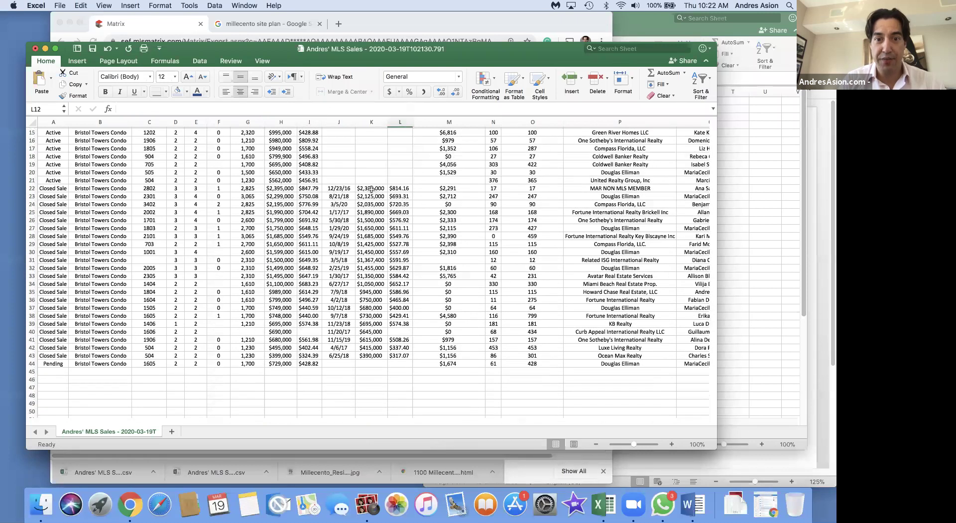
drag(370, 188, 394, 352)
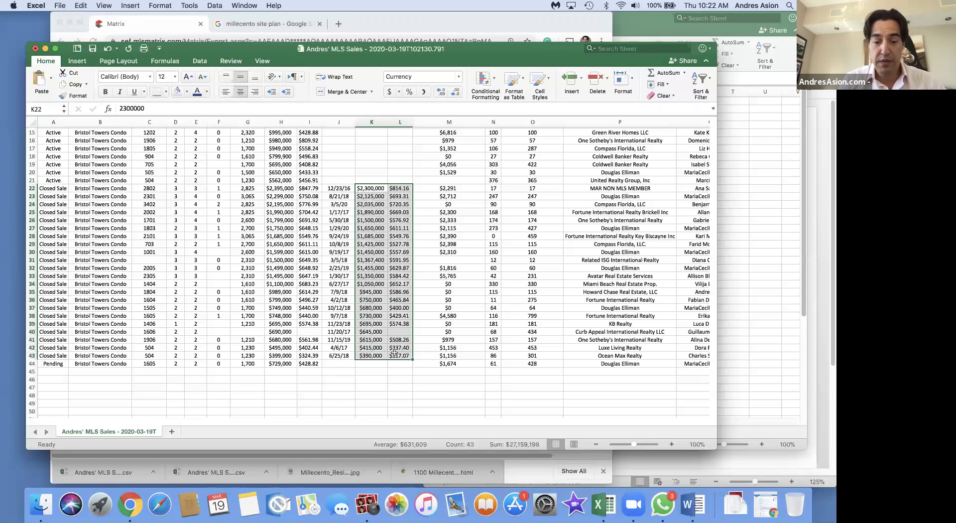
key(super+c)
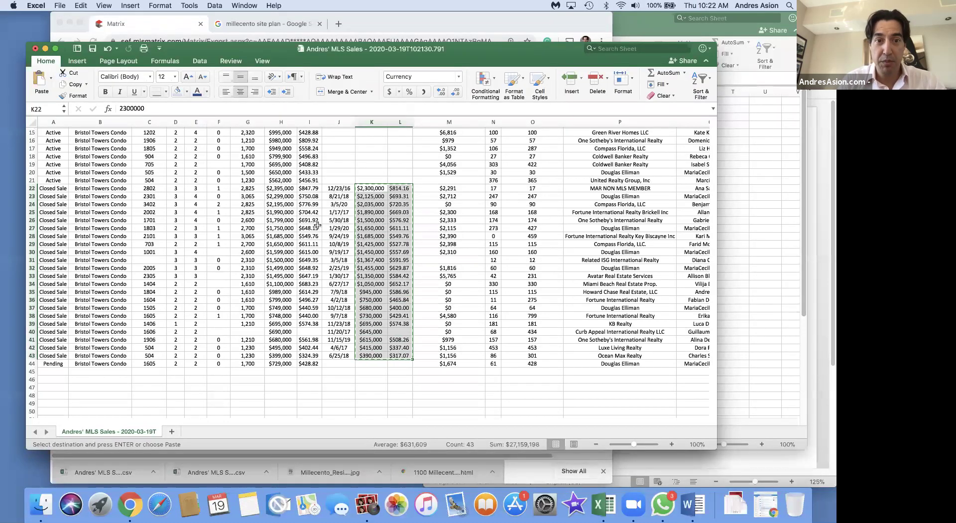
click(277, 187)
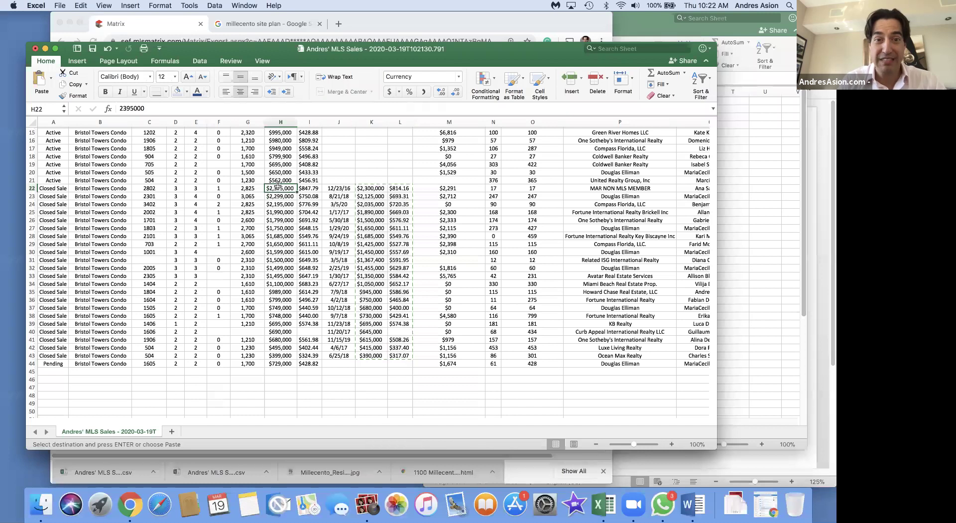
key(super+v)
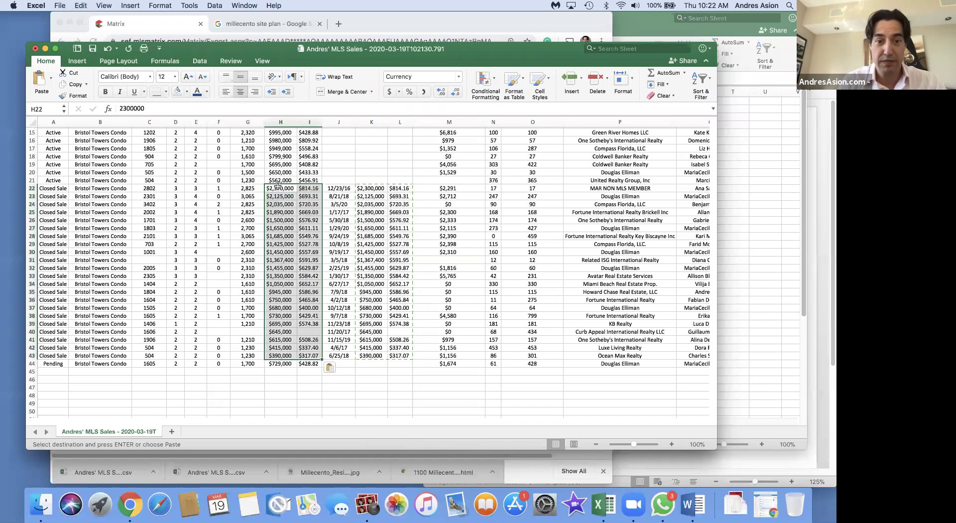
Delete the Sale Price and SP$/SqFt columns
click(372, 157)
scroll(378, 159, up, 5)
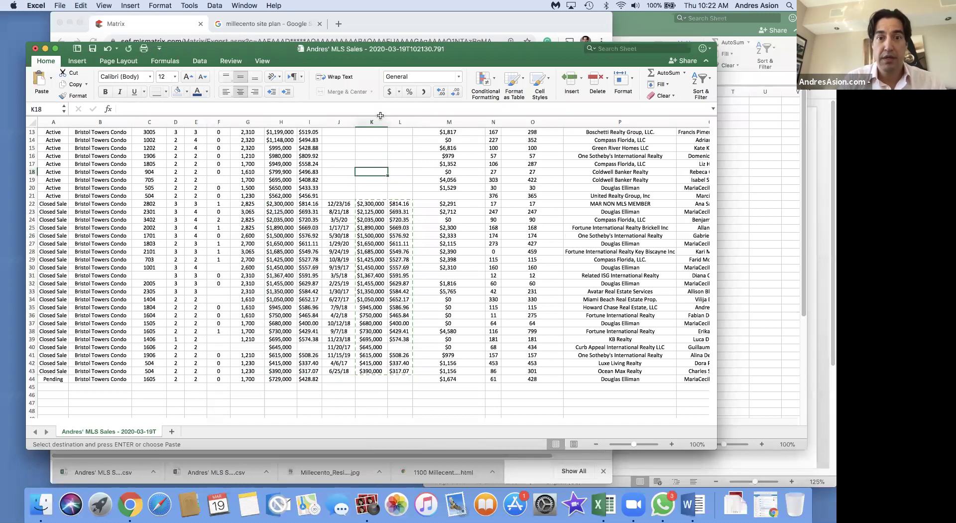
drag(372, 122, 400, 122)
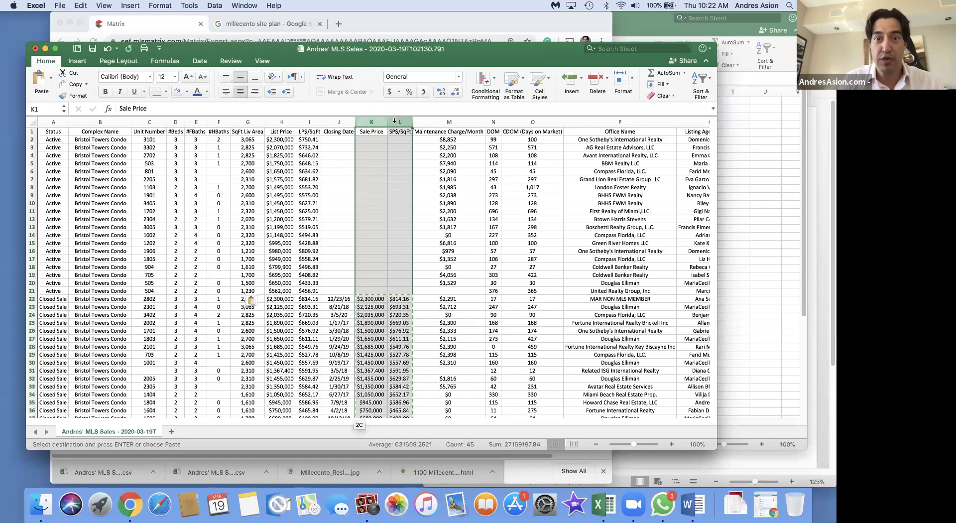
right_click(368, 160)
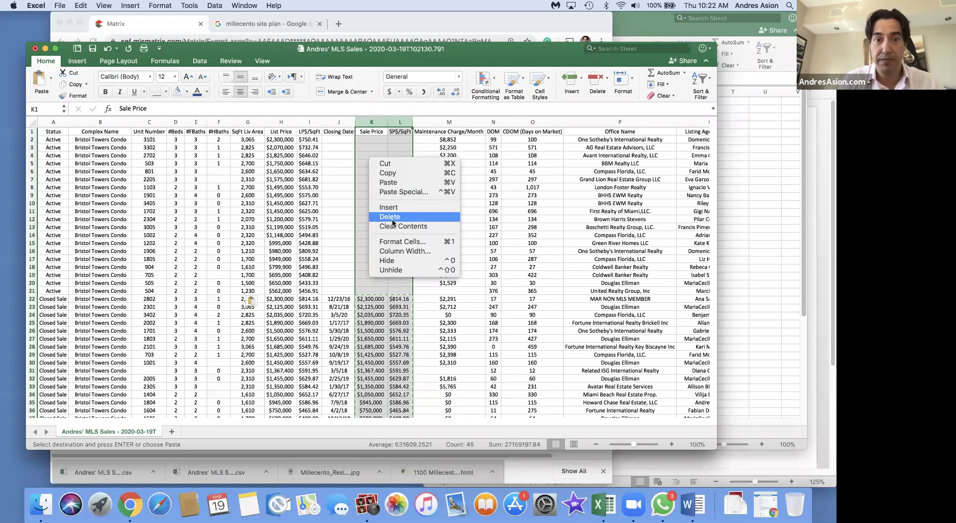
click(391, 217)
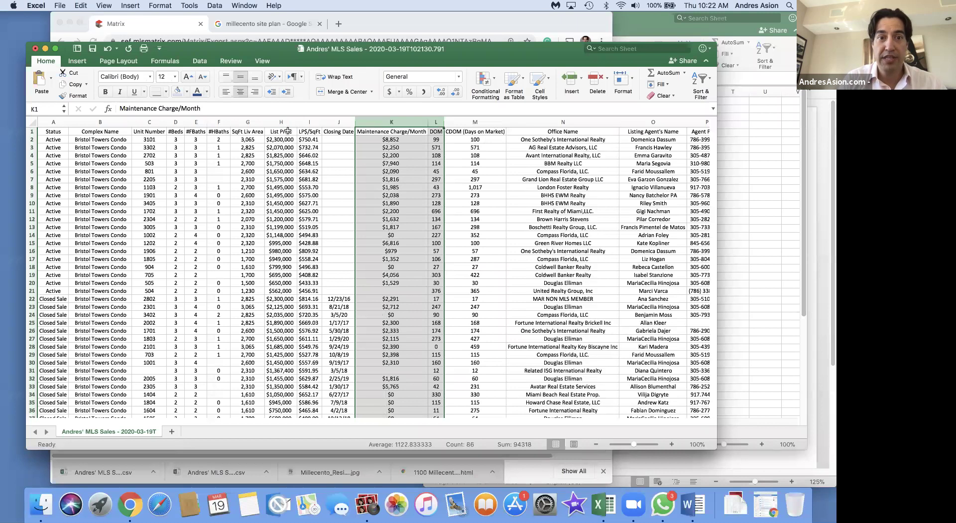
Rename the List Price header to "List and Sold Prices" and fit the column's width to it
click(288, 130)
text(List and Soldf)
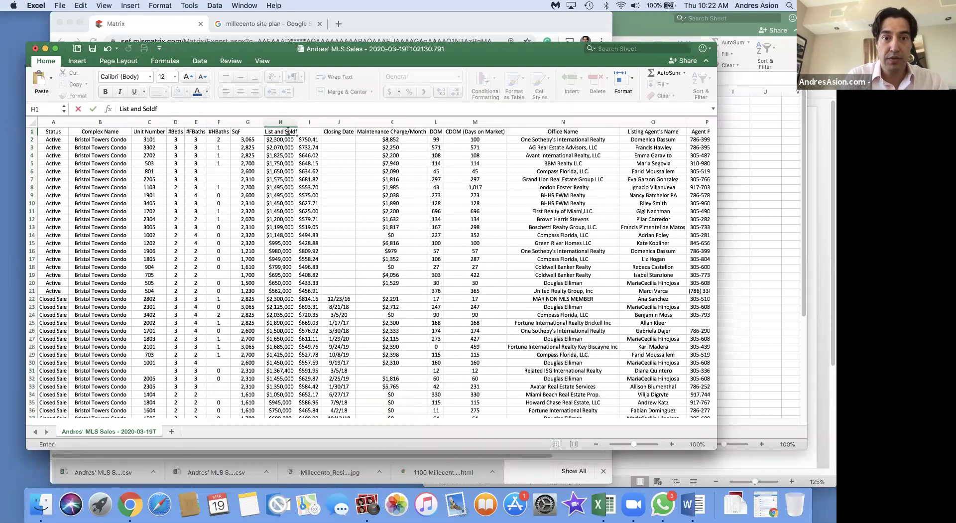
key(BackSpace)
text(Price)
key(Return)
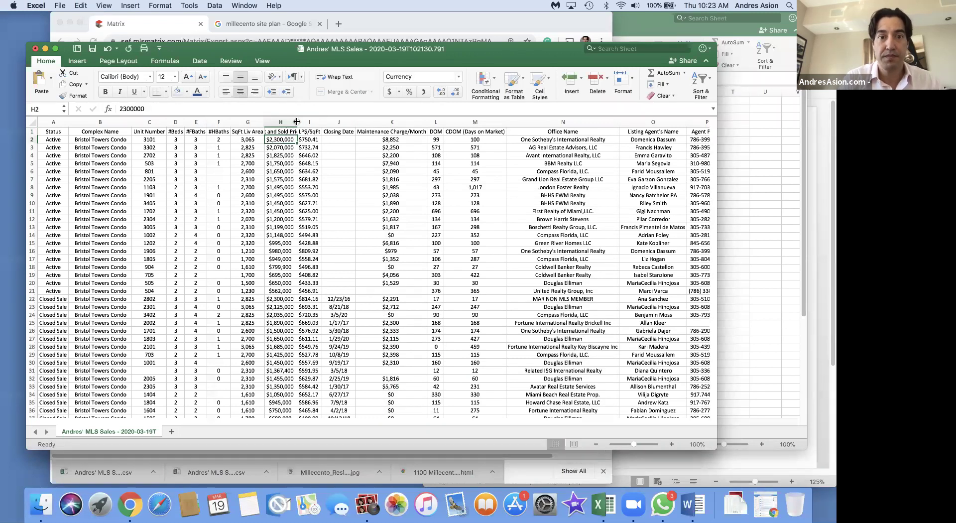
double_click(297, 122)
click(371, 170)
Delete the Office Name column and the columns after it, from N through AY
scroll(371, 169, right, 1)
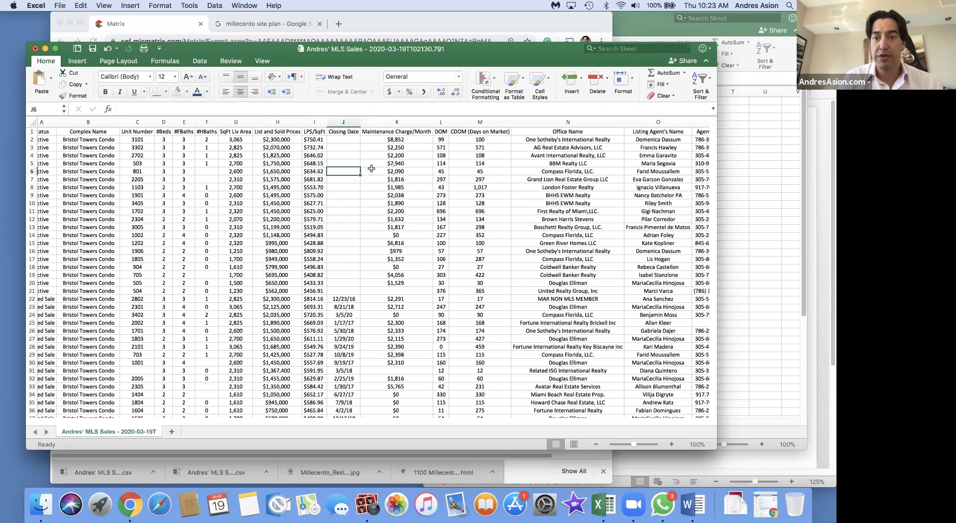
scroll(371, 168, down, 3)
click(566, 122)
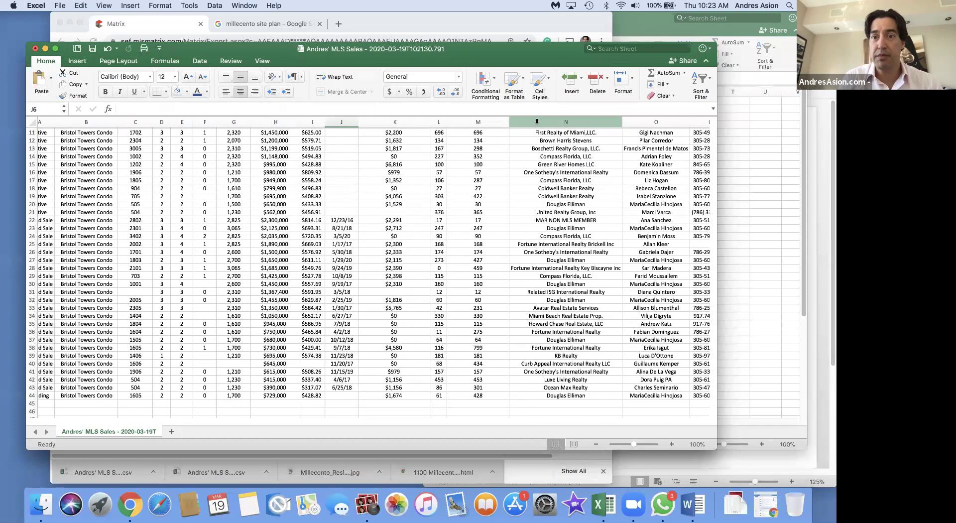
mouse_move(672, 126)
mouse_down()
mouse_move(830, 141)
mouse_move(564, 201)
mouse_up()
right_click(566, 202)
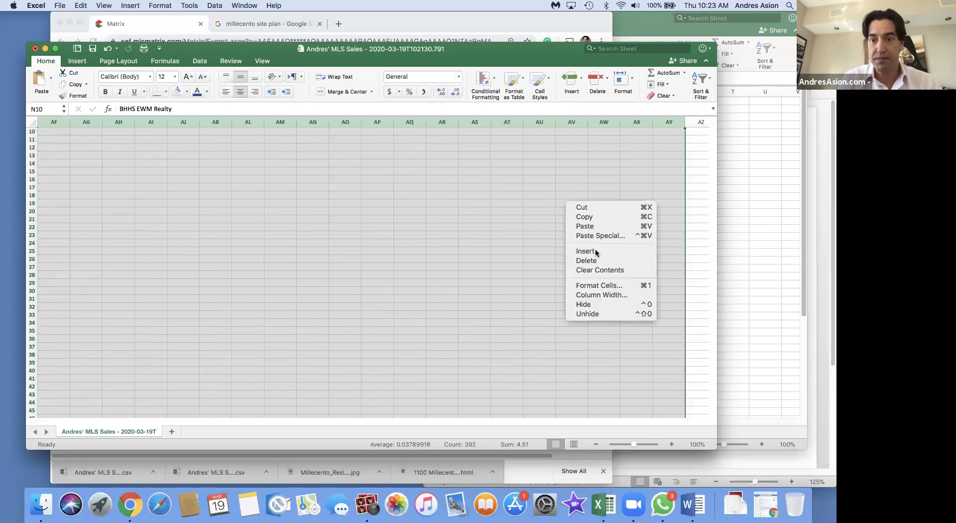
click(595, 259)
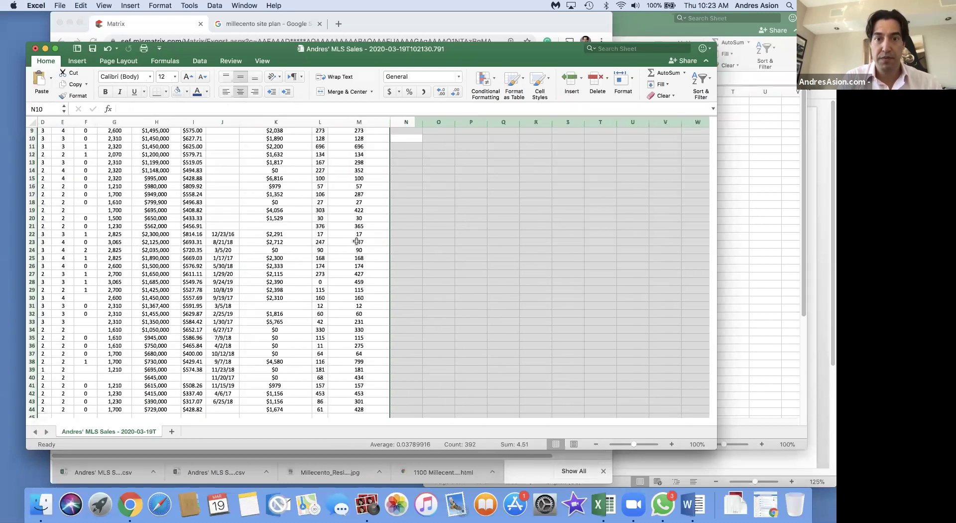
Freeze the panes at cell B2 so the header row and Status column stay fixed, and check it by scrolling
scroll(356, 241, left, 3)
scroll(199, 224, up, 3)
click(104, 142)
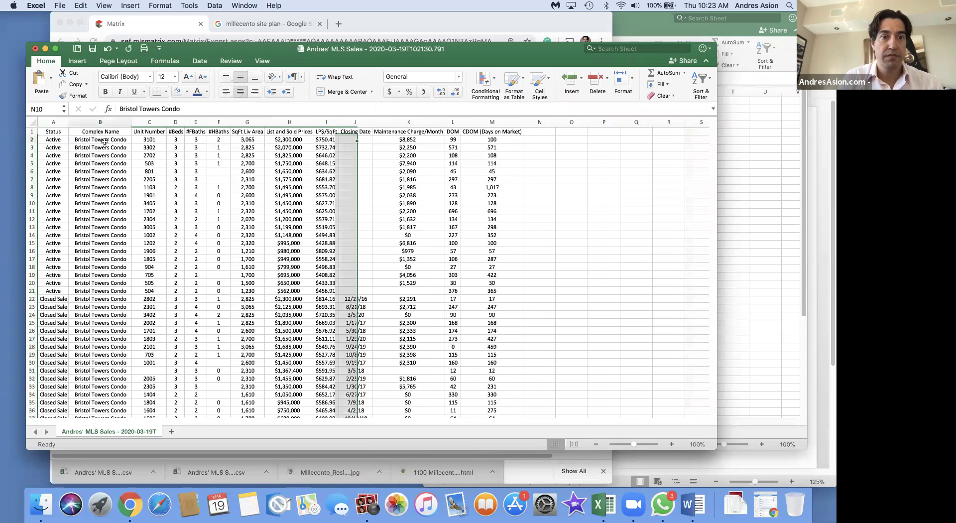
drag(199, 62, 233, 88)
click(234, 88)
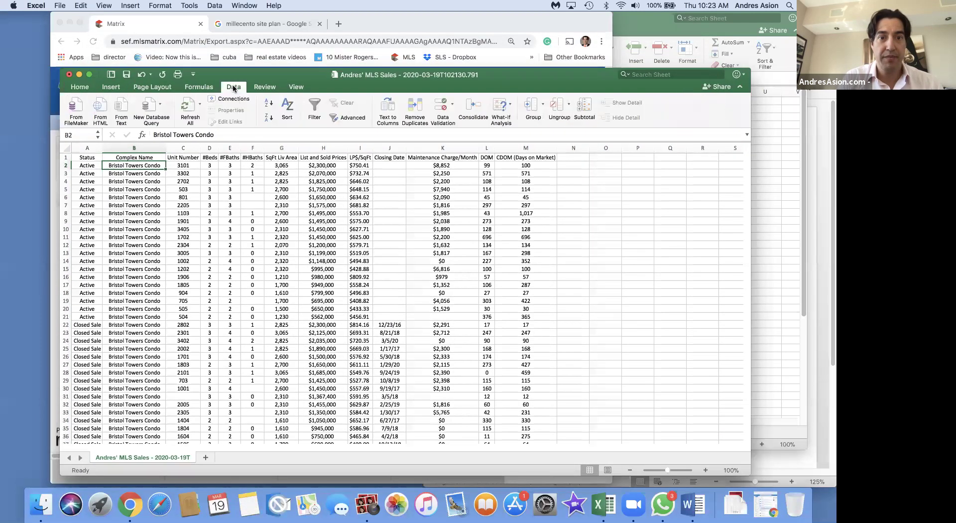
click(296, 86)
click(310, 105)
click(306, 245)
scroll(306, 241, down, 5)
scroll(306, 241, down, 2)
scroll(307, 241, right, 3)
scroll(306, 242, left, 3)
scroll(306, 241, up, 7)
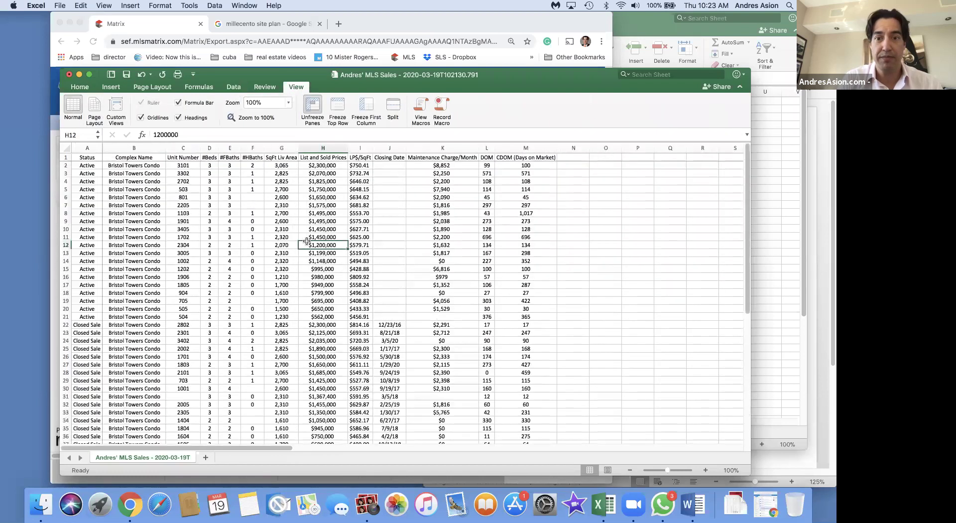
Delete the Maintenance Charge/Month and DOM columns
click(436, 146)
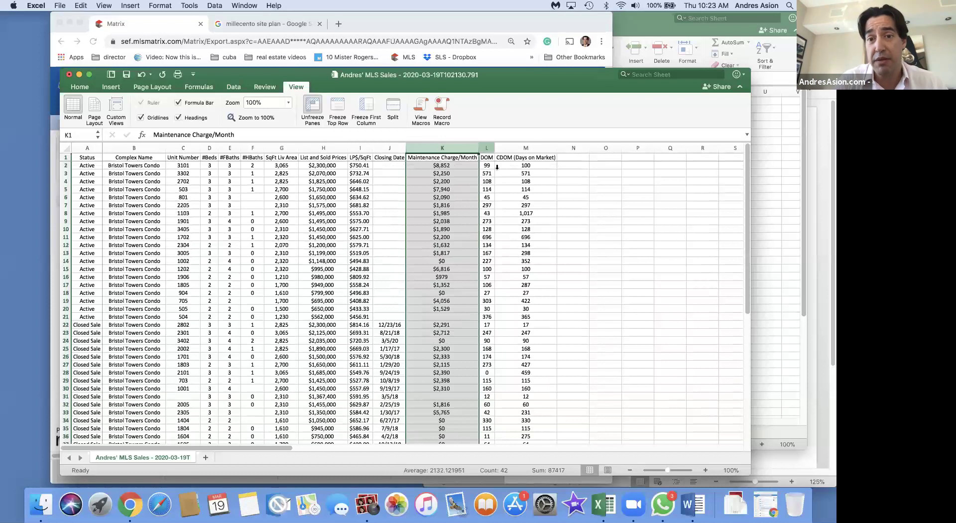
drag(486, 148, 445, 182)
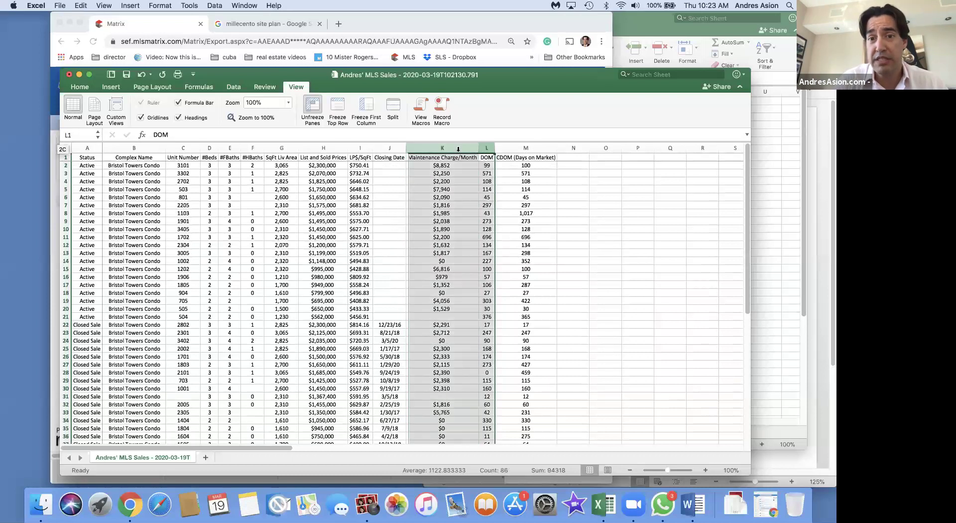
right_click(444, 184)
click(470, 241)
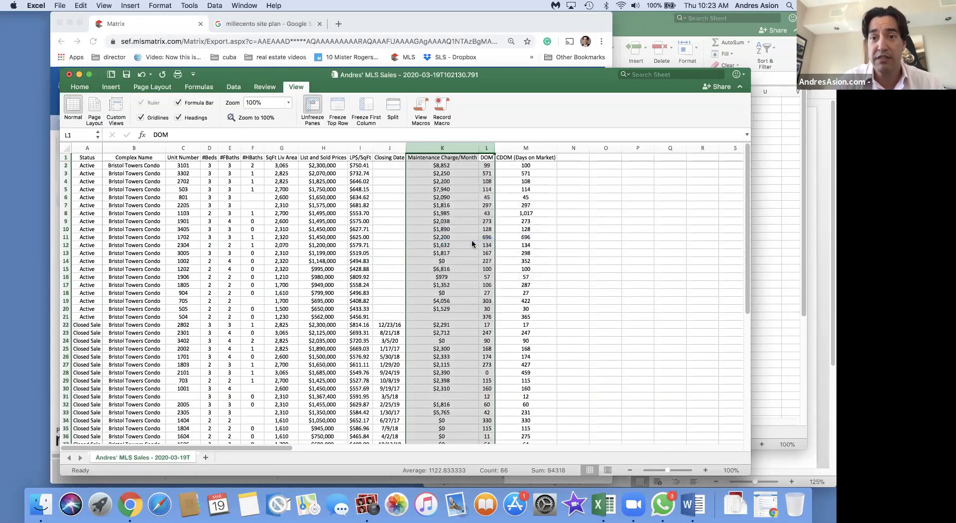
click(536, 243)
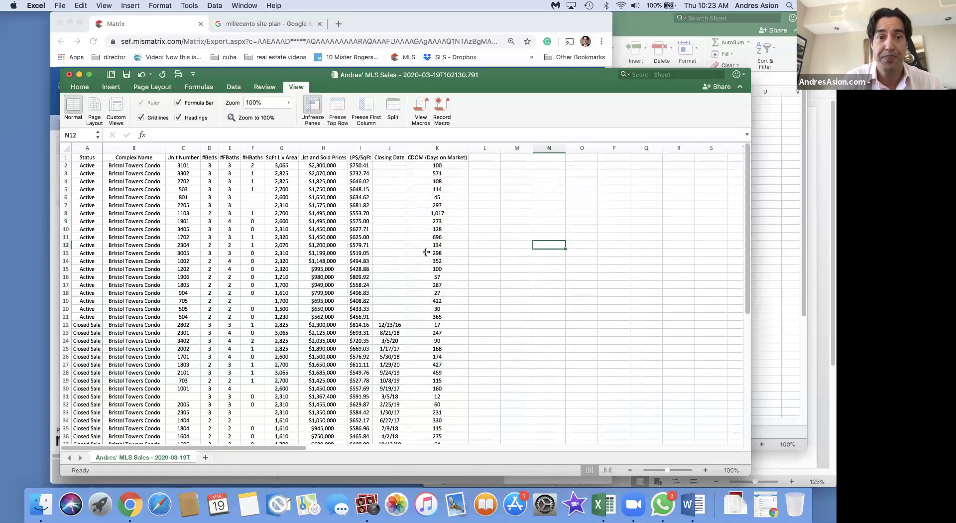
Make the header row bold from Status through CDOM (Days on Market)
drag(437, 157, 85, 150)
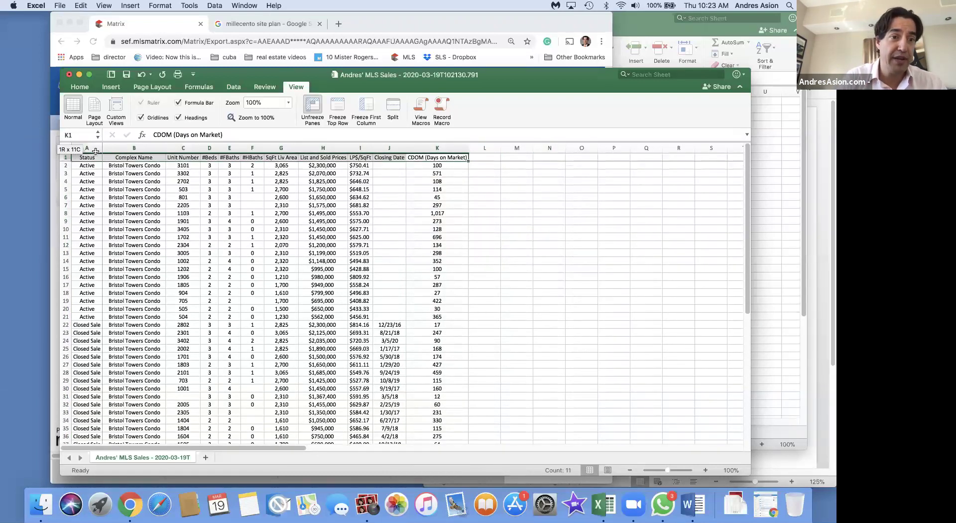
click(81, 87)
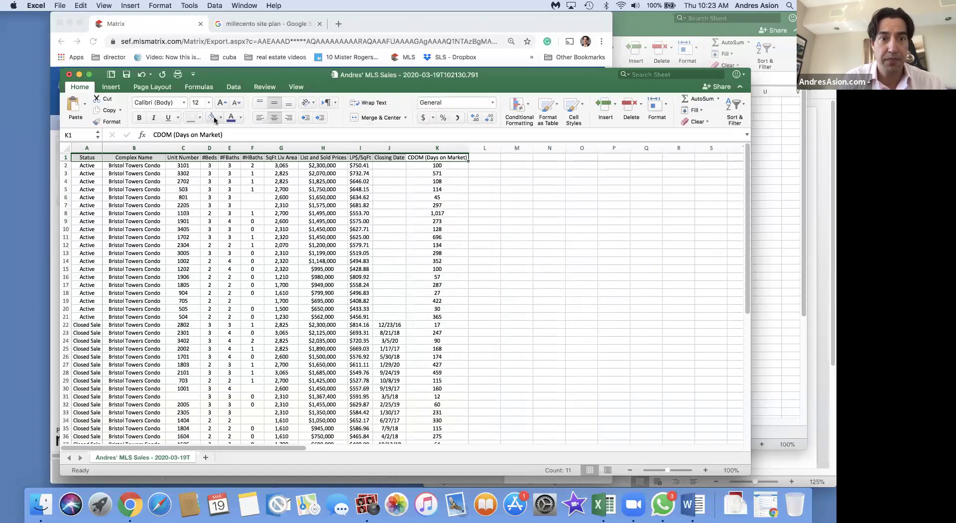
click(140, 118)
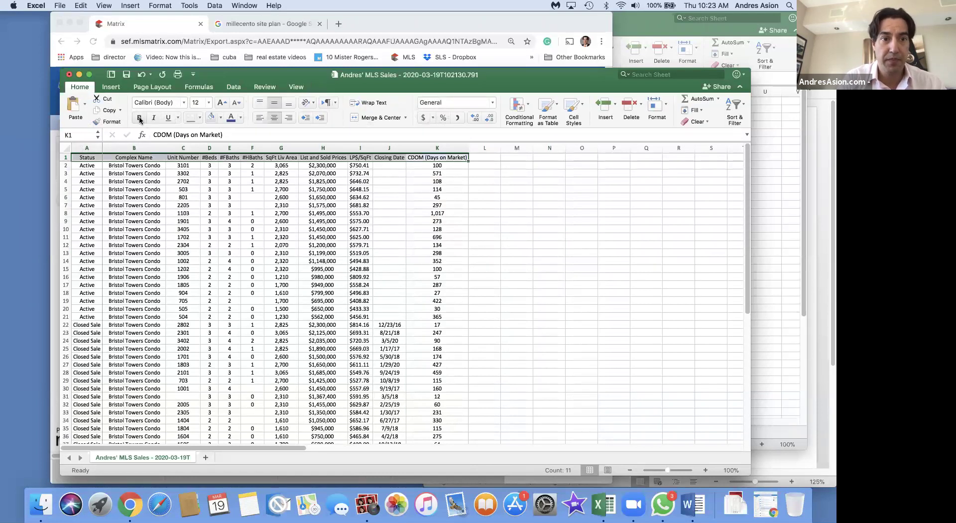
click(203, 235)
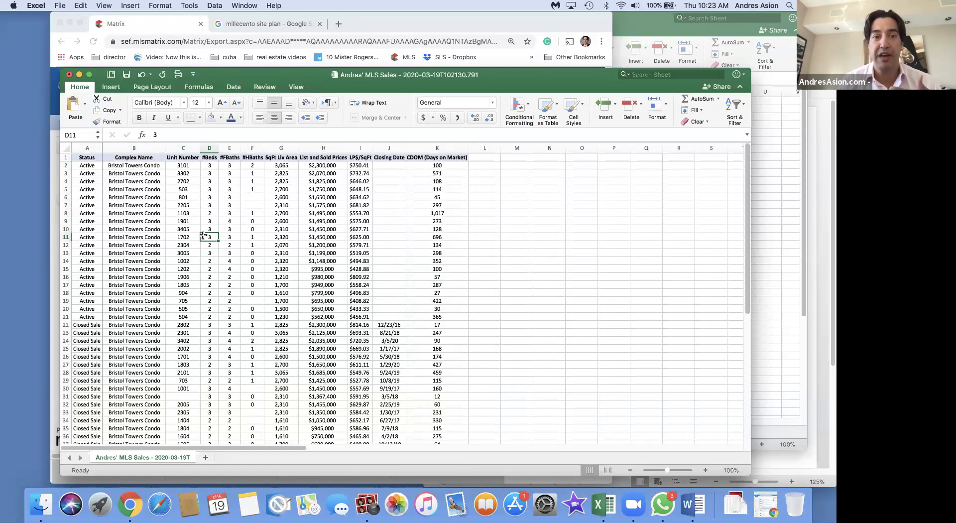
Fill in the missing SqFt Liv Area of unit 1606 in G40 by copying the 1,210 from unit 1406 above it
scroll(312, 253, down, 5)
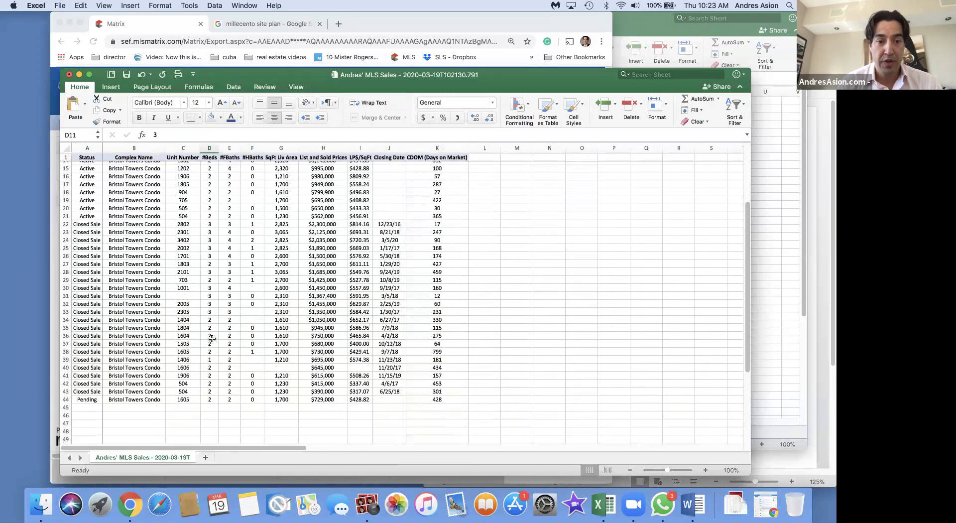
click(280, 366)
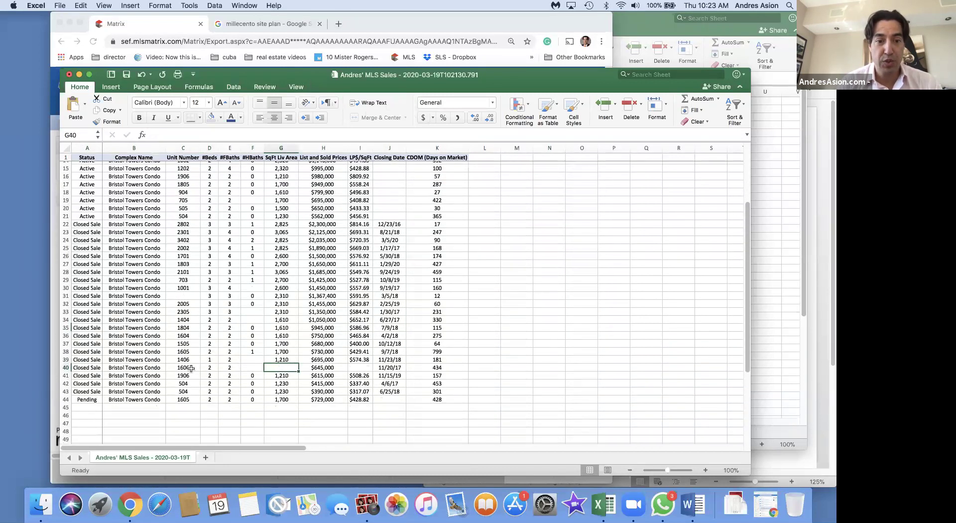
click(280, 360)
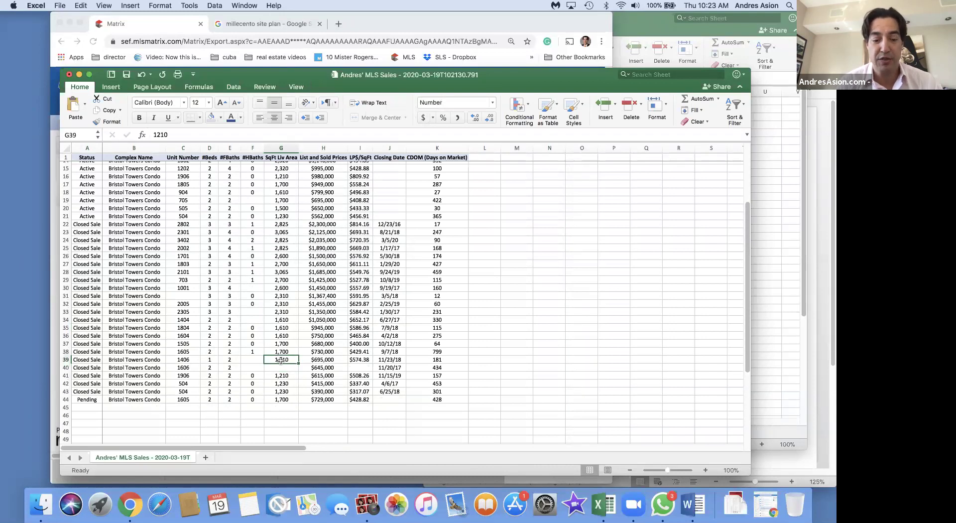
key(super+c)
click(286, 366)
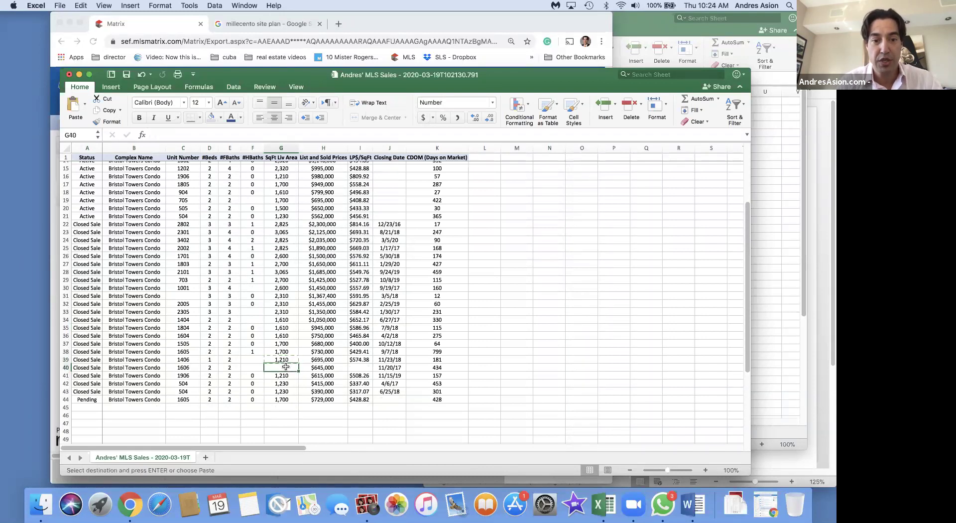
key(super+v)
click(329, 360)
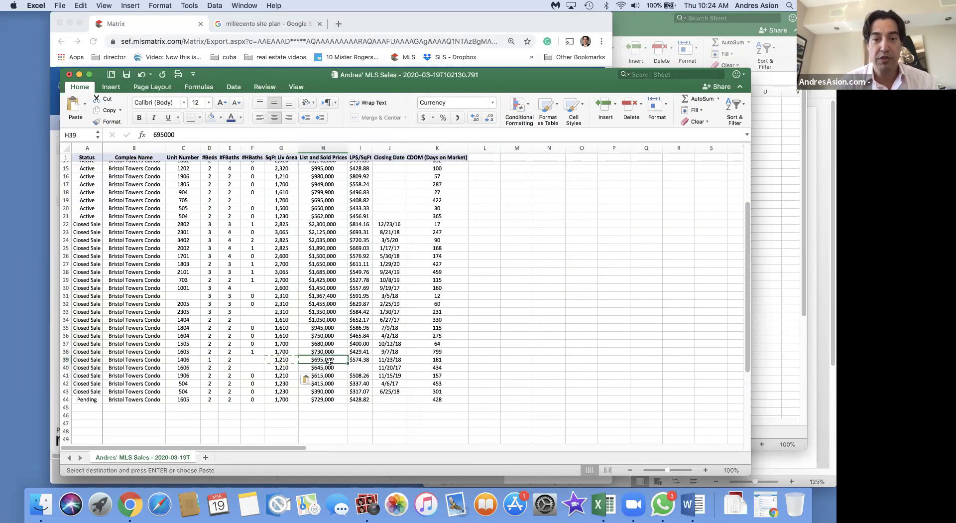
Replace the LP$/SqFt value in I2 with the formula =SUM(H2/G2), dividing the price by the living area
scroll(329, 360, up, 5)
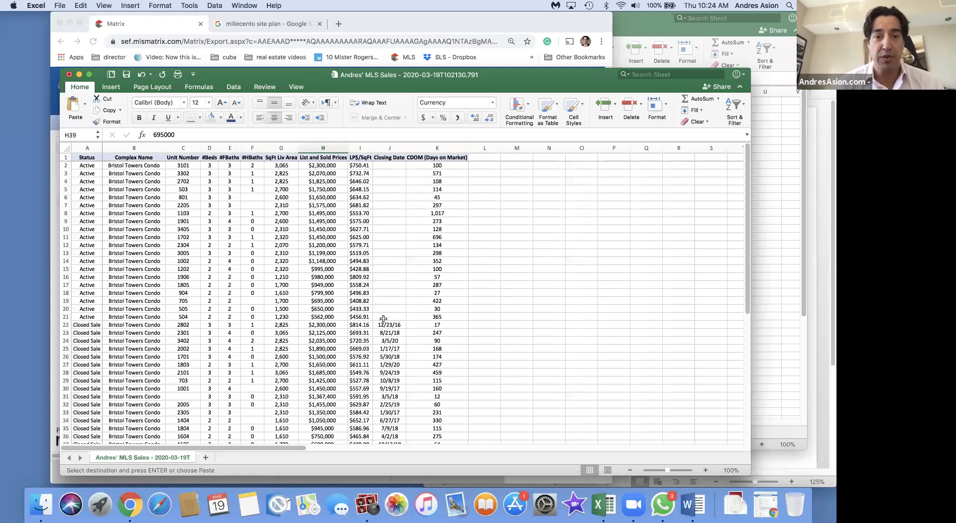
click(361, 165)
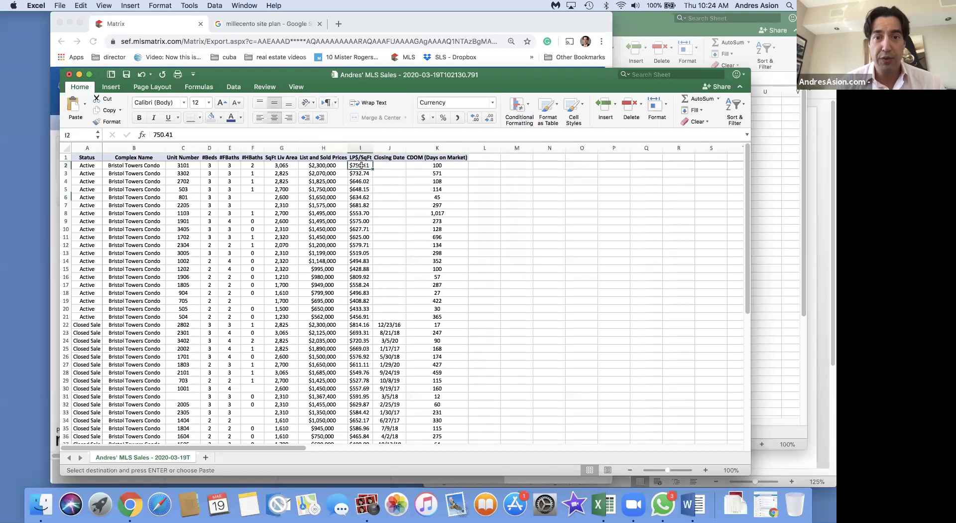
click(319, 175)
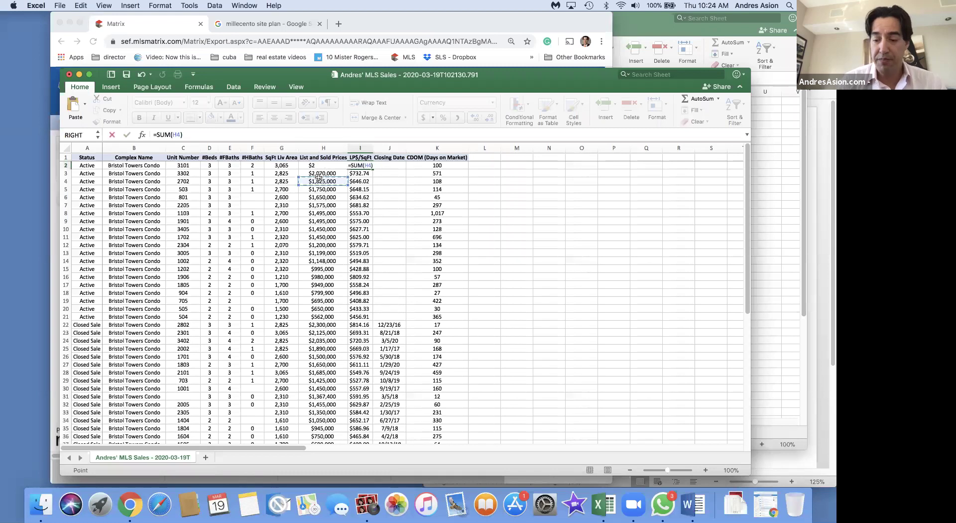
key(Up)
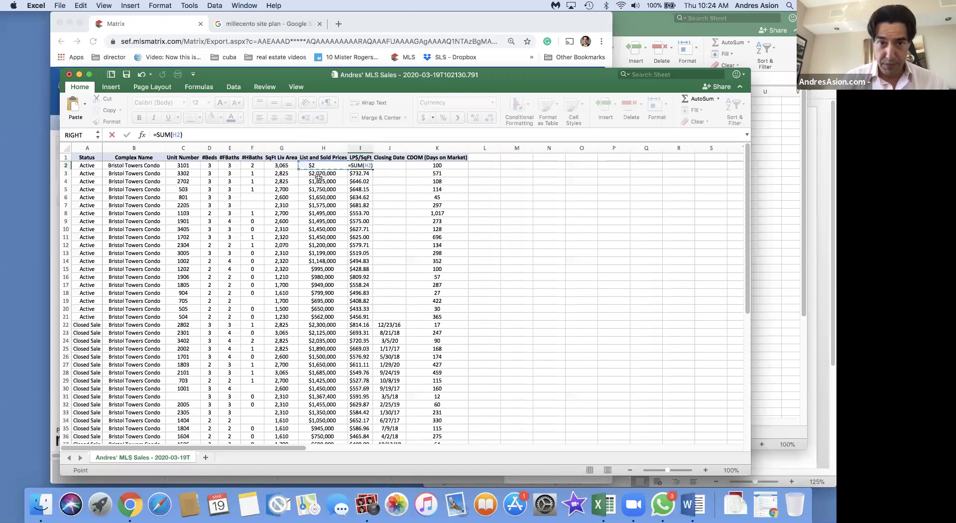
text(/)
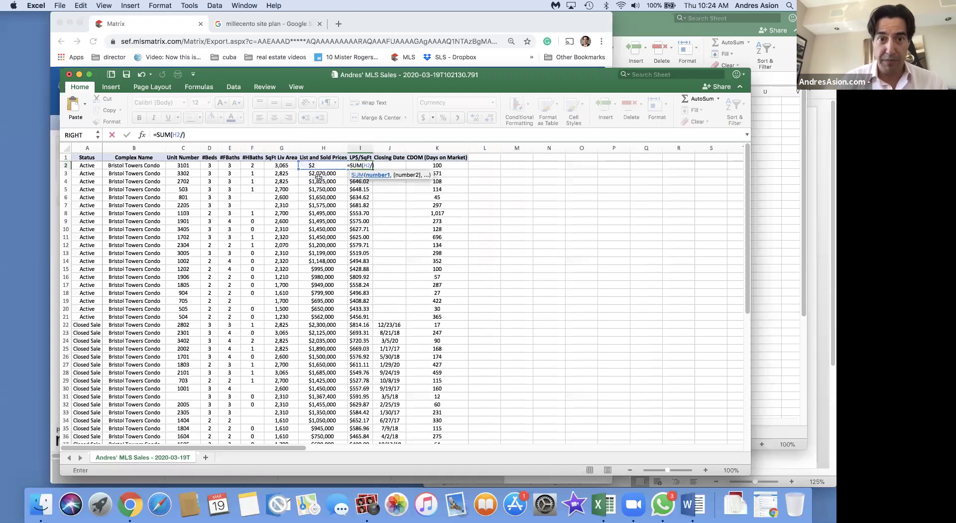
click(281, 166)
key(Return)
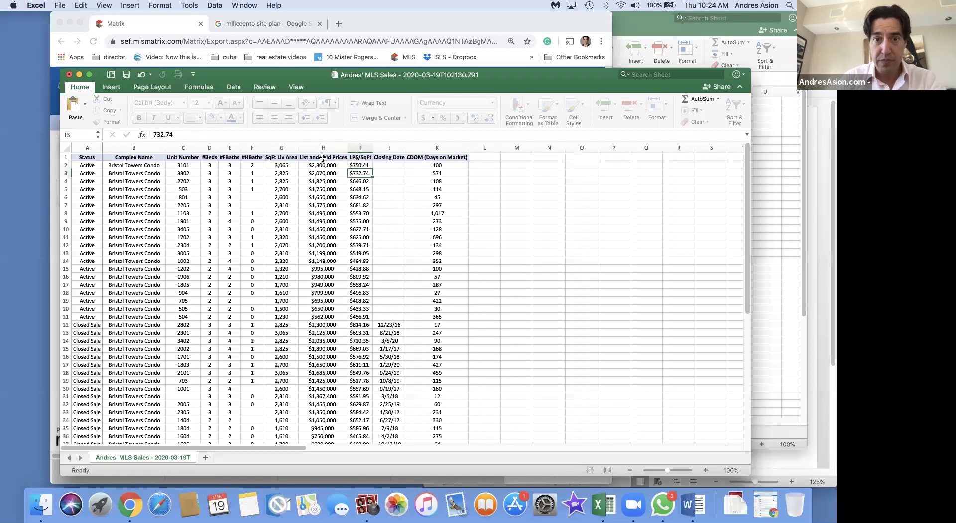
Fill the price-per-square-foot formula from I2 down to the Pending listing in row 44 and check the column
click(359, 164)
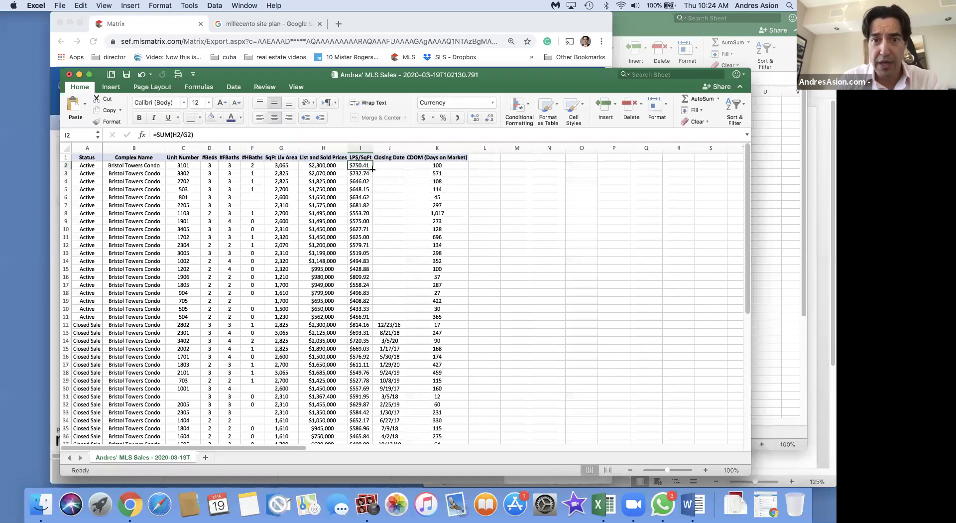
double_click(372, 169)
scroll(356, 301, down, 5)
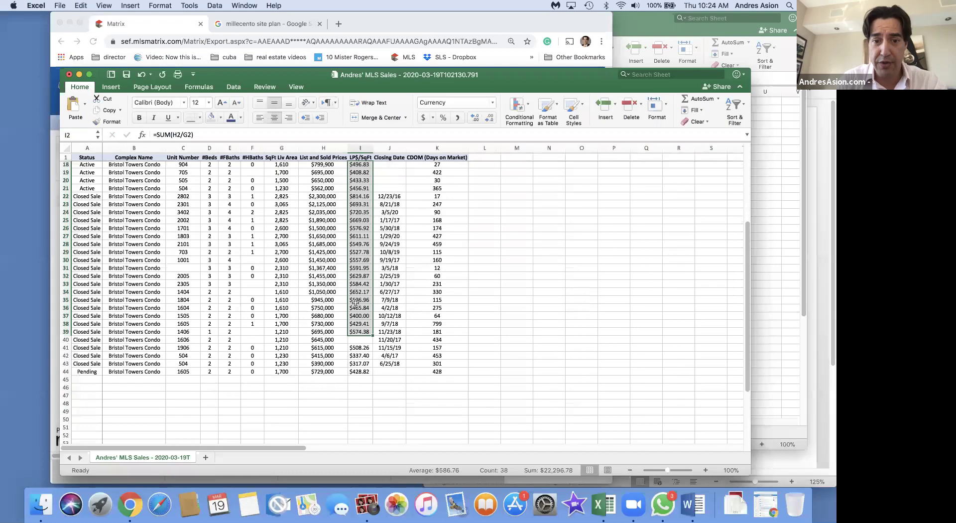
drag(373, 334, 371, 371)
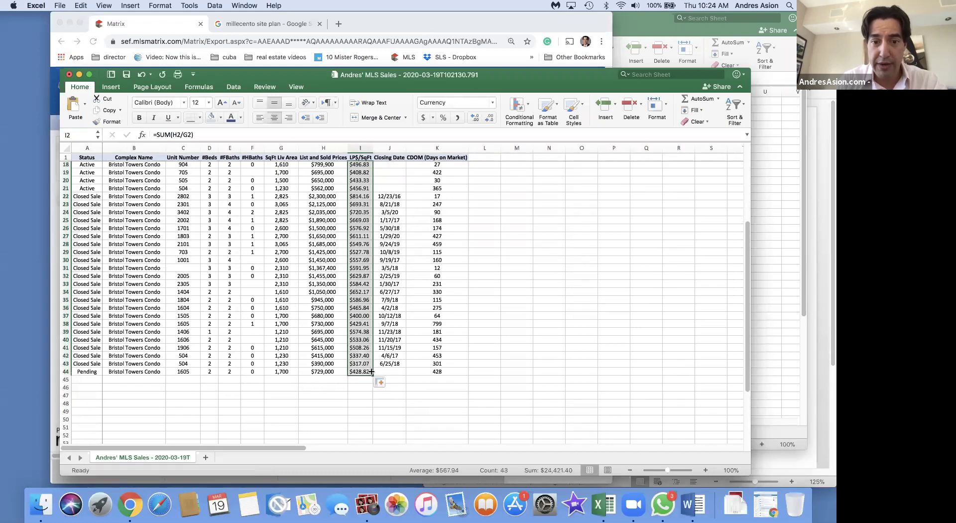
click(404, 388)
scroll(405, 388, up, 8)
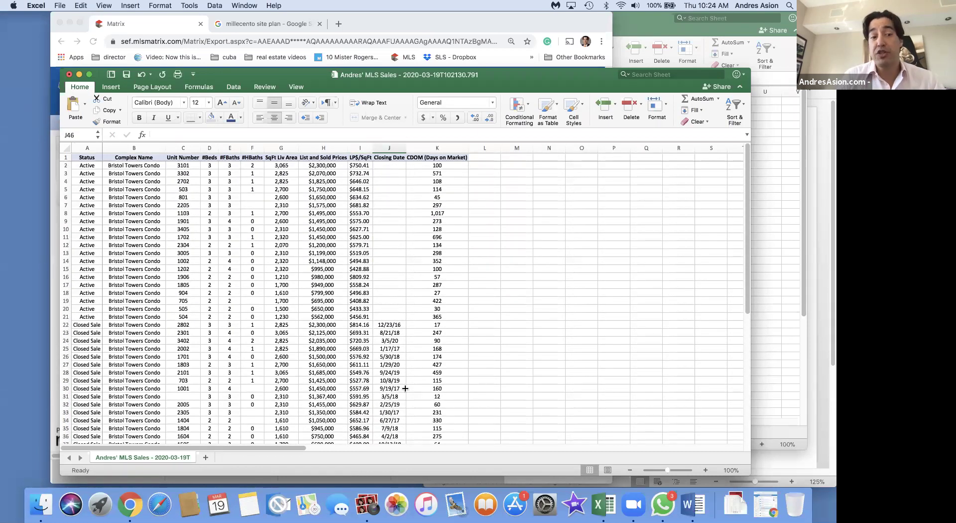
scroll(300, 377, down, 4)
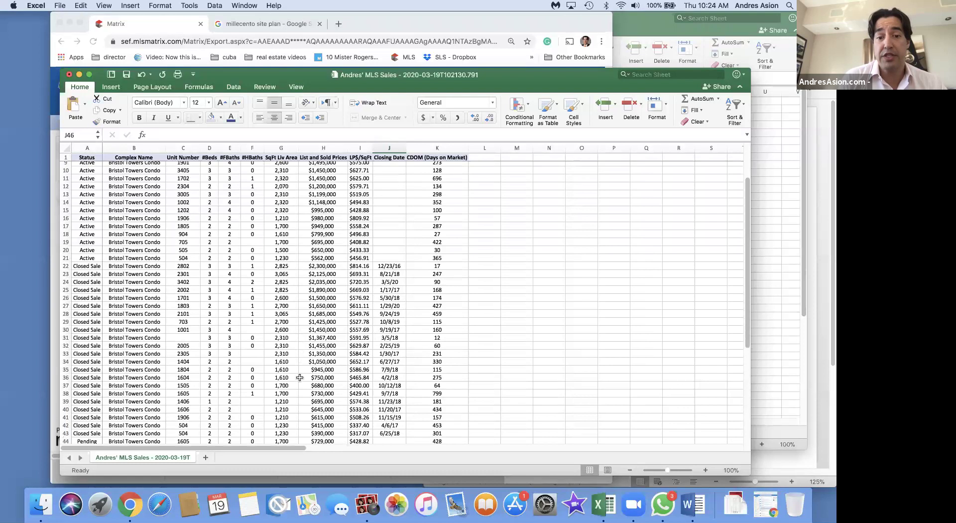
scroll(300, 377, up, 4)
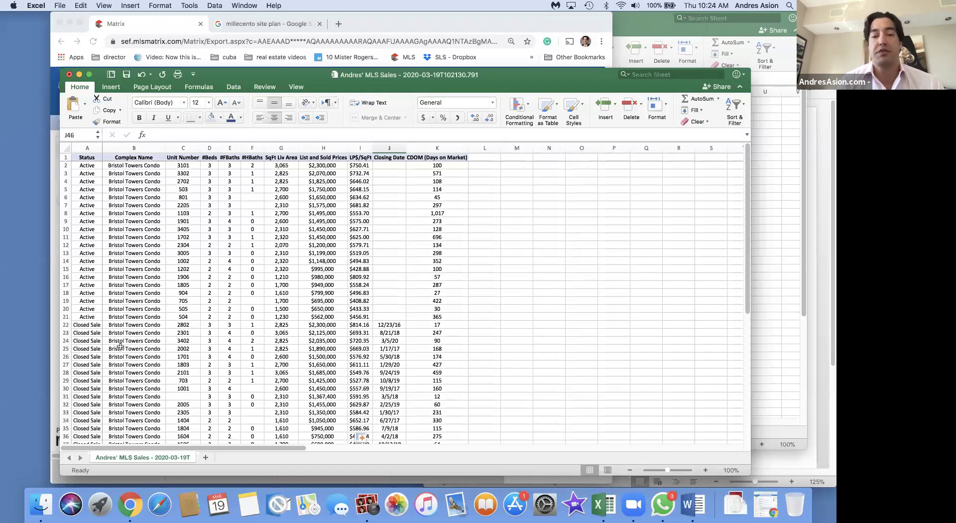
click(68, 325)
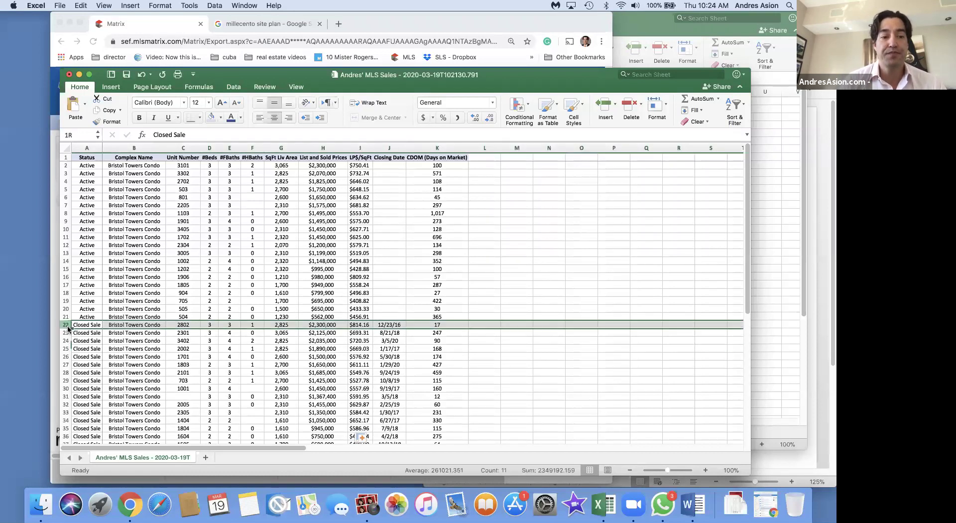
right_click(69, 326)
click(97, 384)
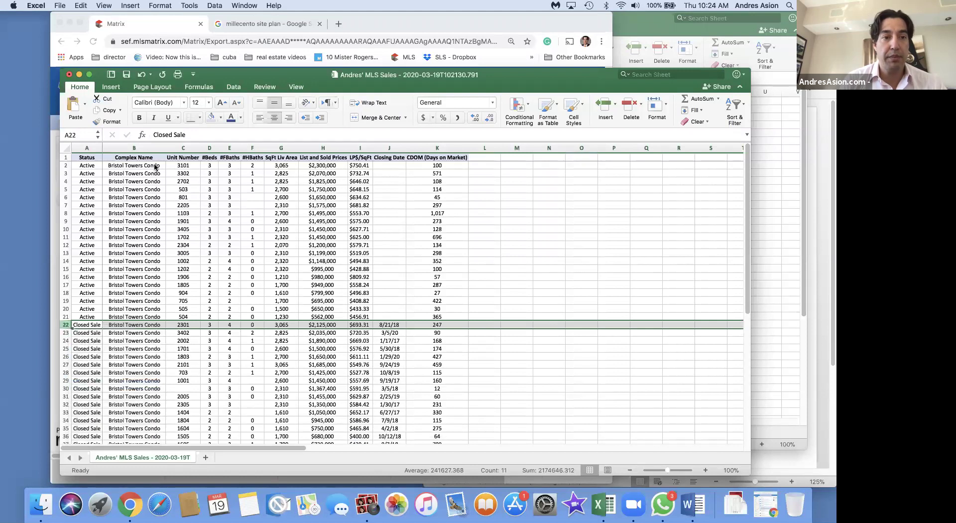
click(142, 74)
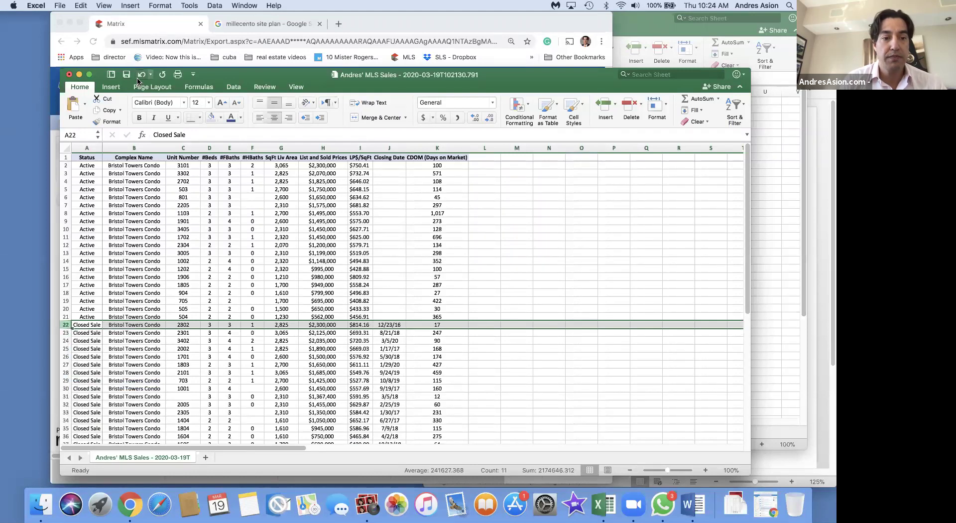
Insert two blank rows above the first Closed Sale listing, at row 22, to separate it from the active listings
right_click(64, 324)
click(180, 326)
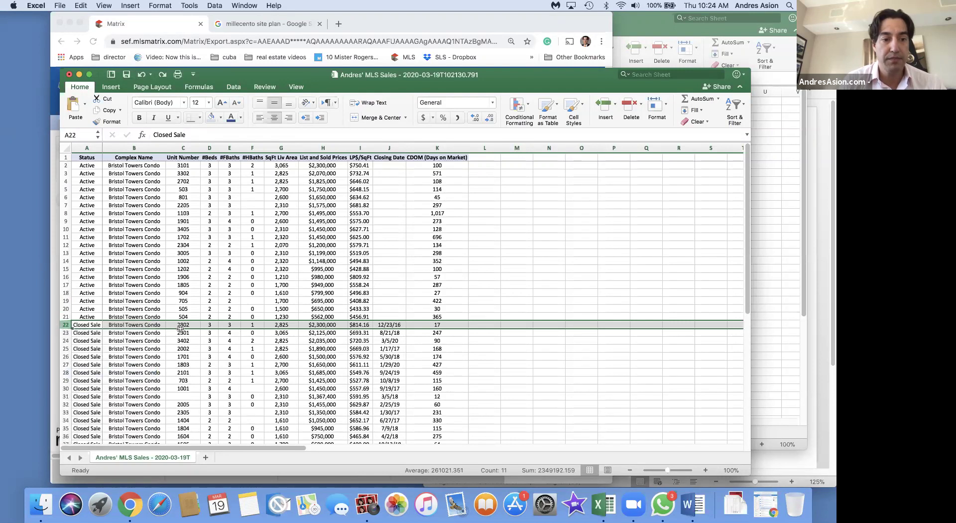
right_click(68, 325)
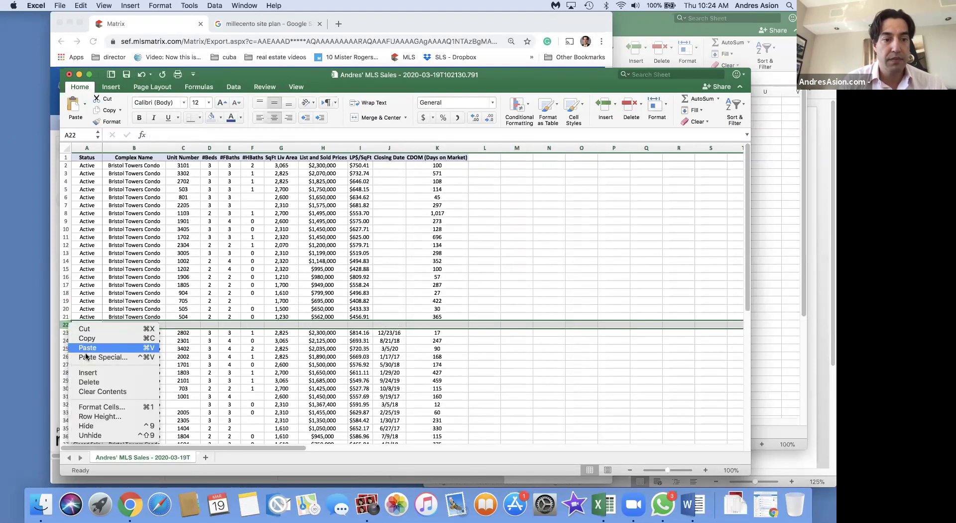
click(82, 370)
click(241, 372)
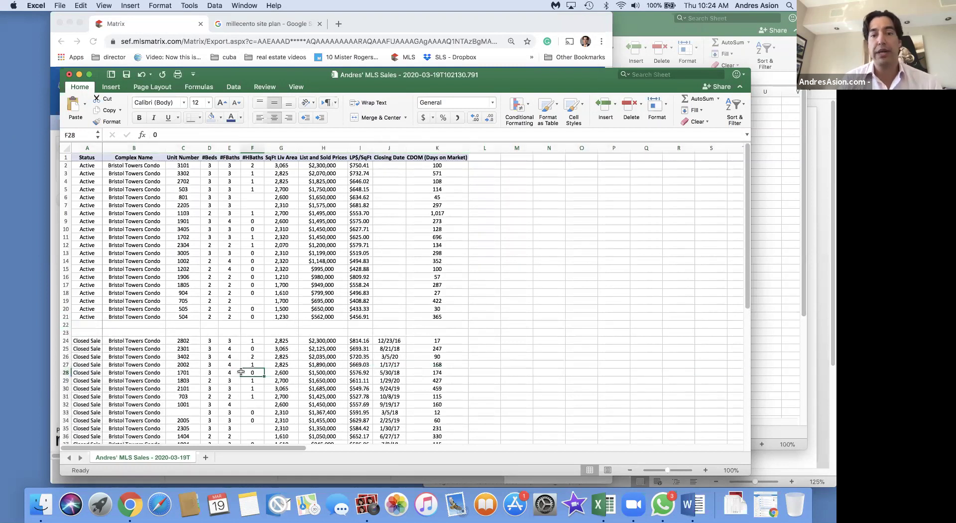
Try averaging the active listings' LP$/SqFt values, I2:I21, in cell I22, and clear the result
click(353, 321)
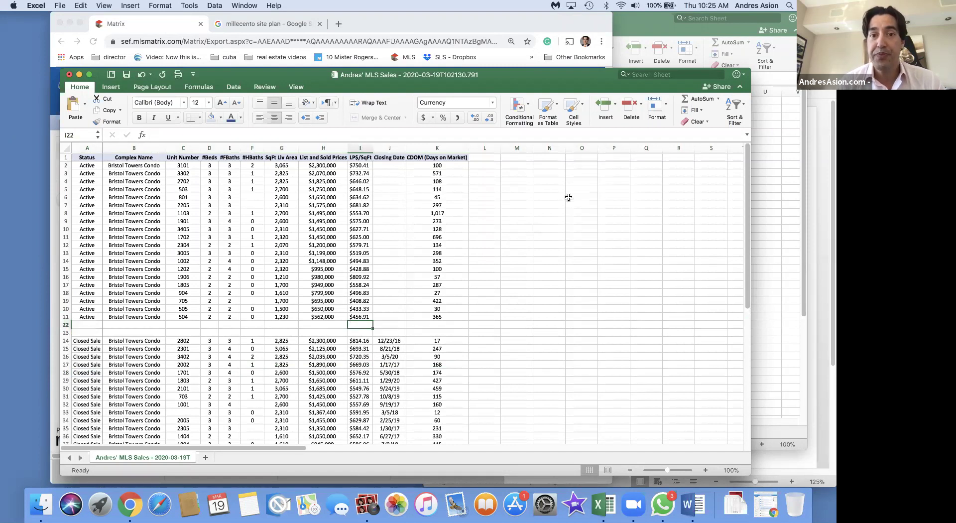
drag(531, 81, 485, 79)
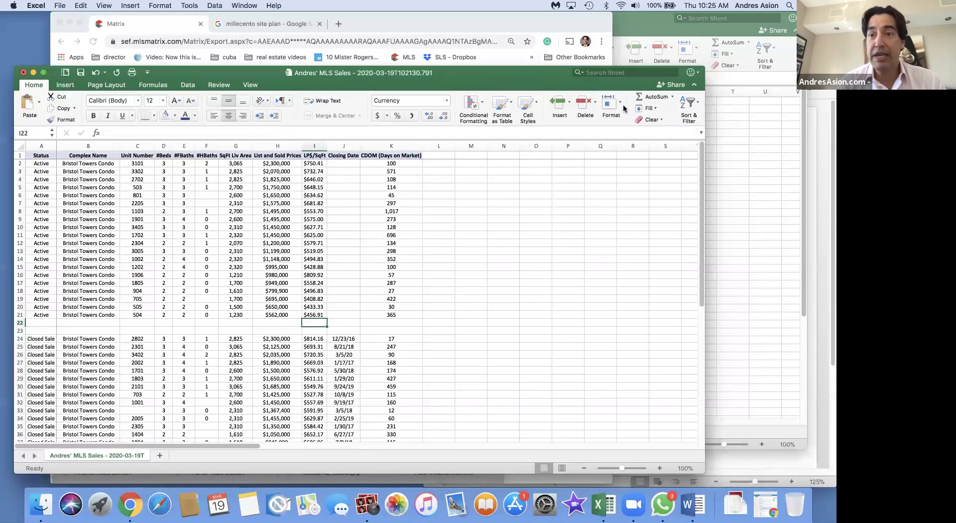
click(671, 97)
click(656, 124)
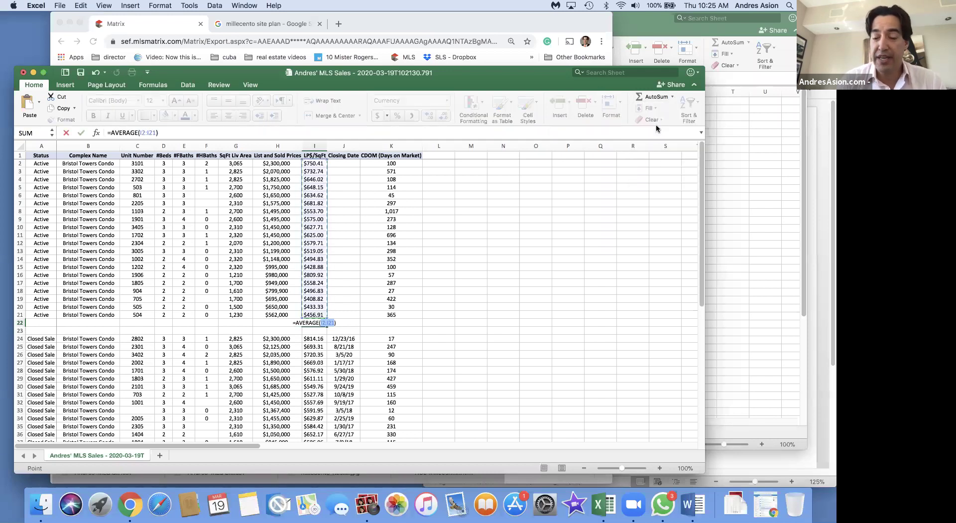
key(Return)
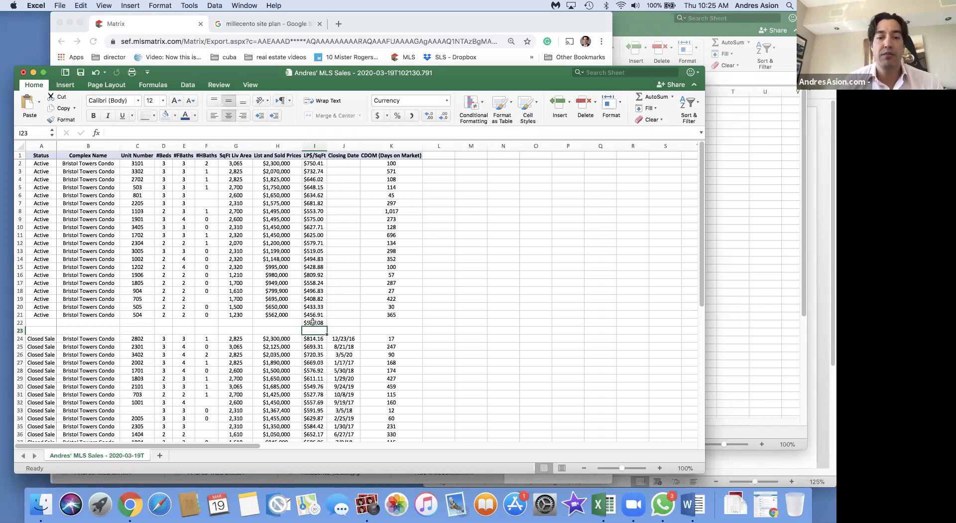
click(315, 322)
key(BackSpace)
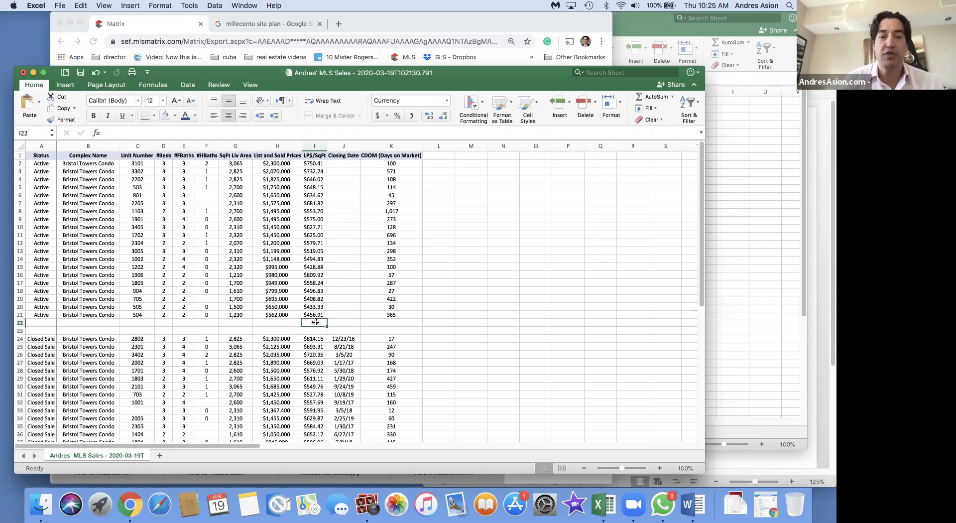
Total the active listings' prices in H22 and their living areas, G2:G21, in G22 with AutoSum
click(277, 322)
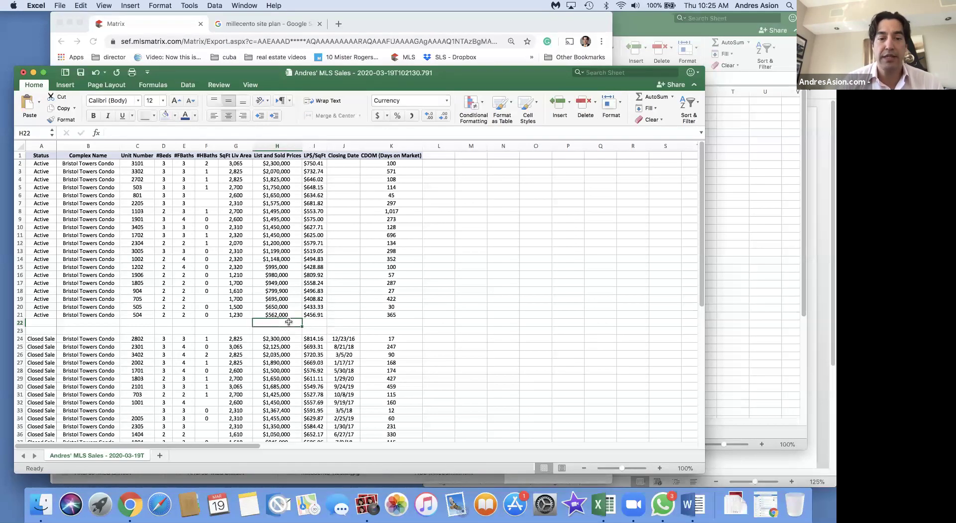
click(648, 98)
key(Return)
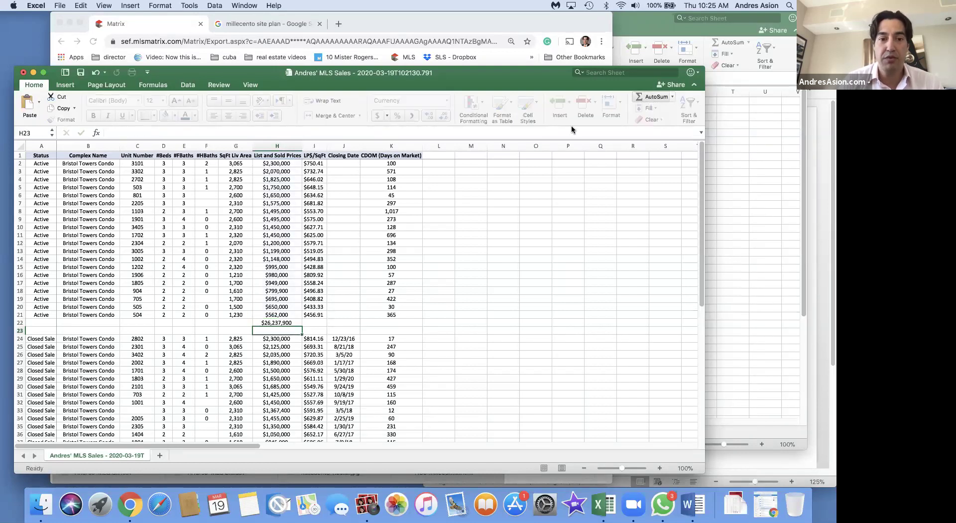
click(231, 322)
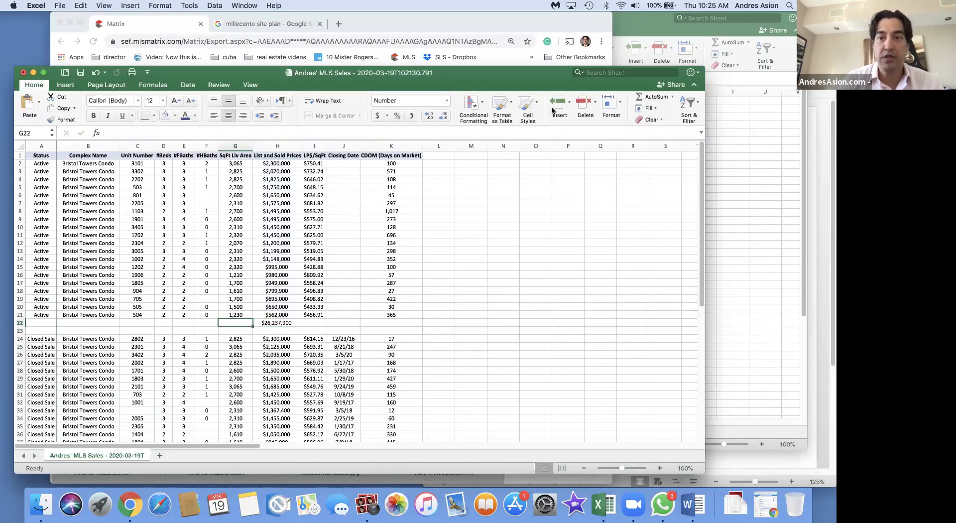
click(646, 97)
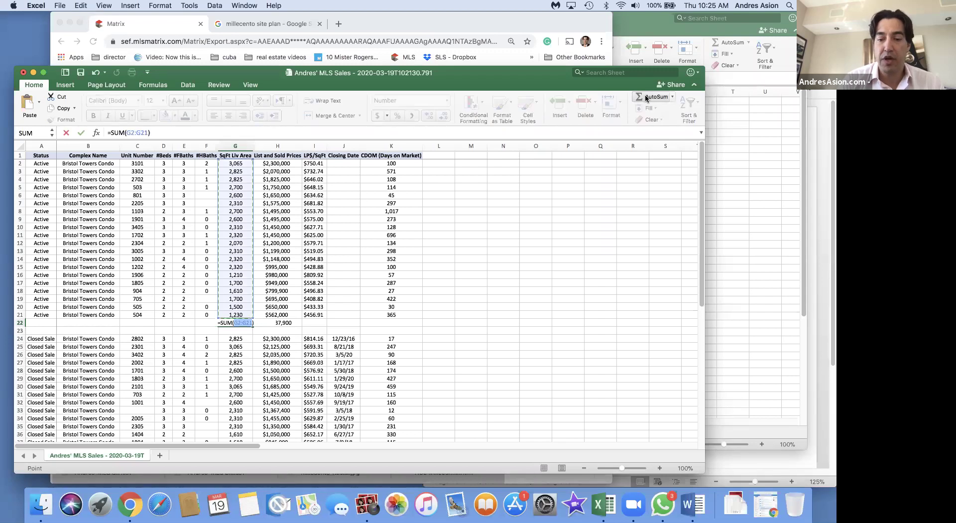
key(Return)
Calculate the active listings' overall price per square foot in I22 by dividing the price total H22 by the area total G22
click(316, 323)
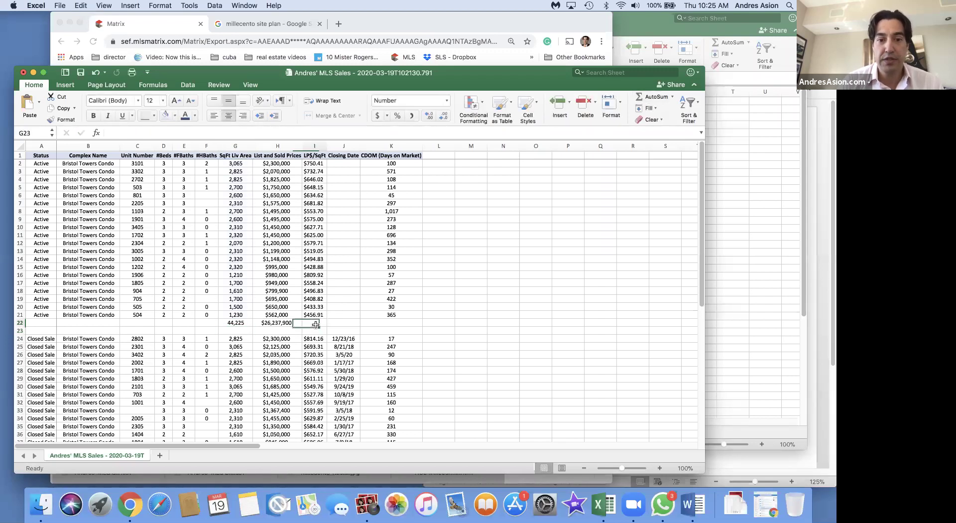
click(655, 98)
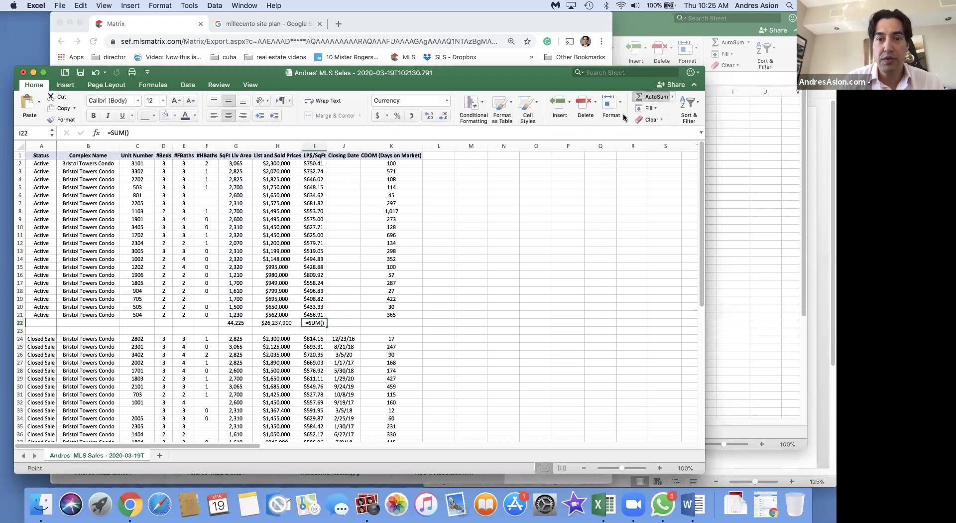
key(Left)
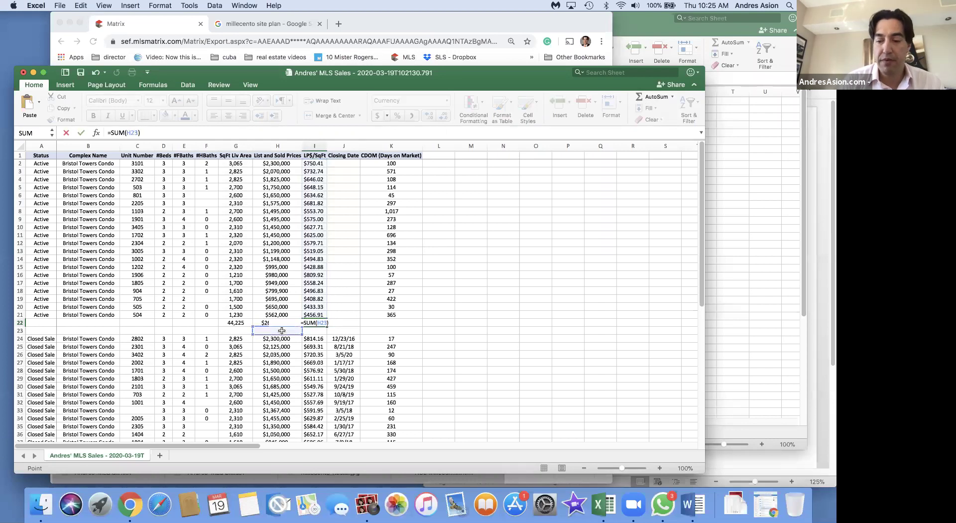
text(/)
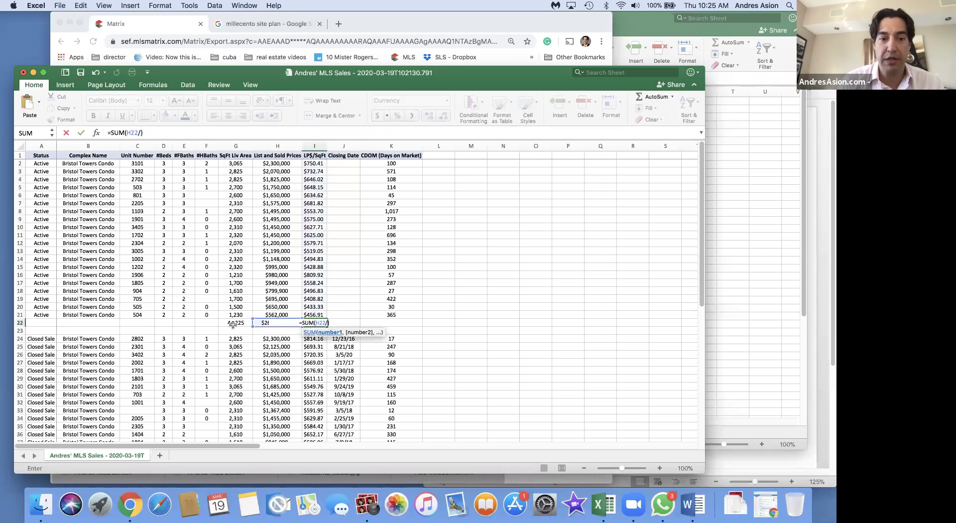
click(232, 323)
key(Return)
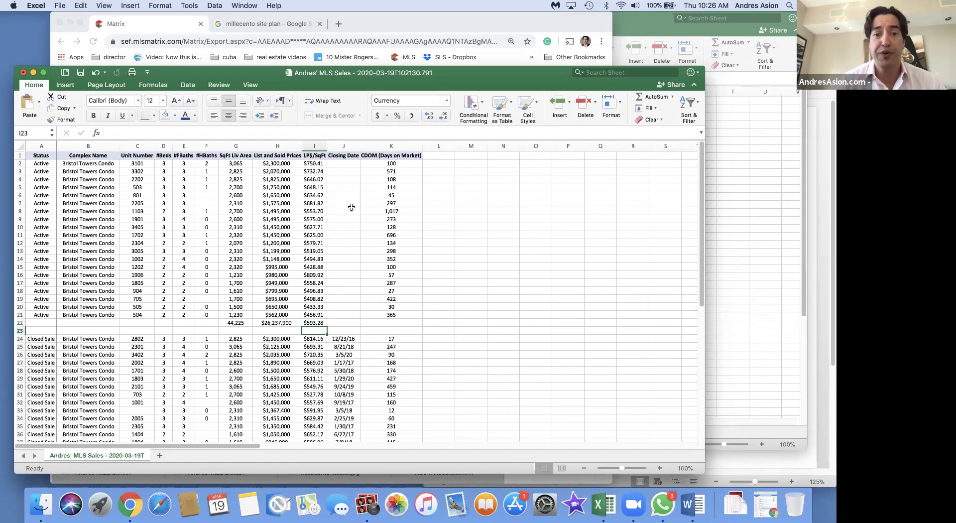
Delete the first two active listings, units 3101 and 3302, in rows 2 and 3
click(405, 209)
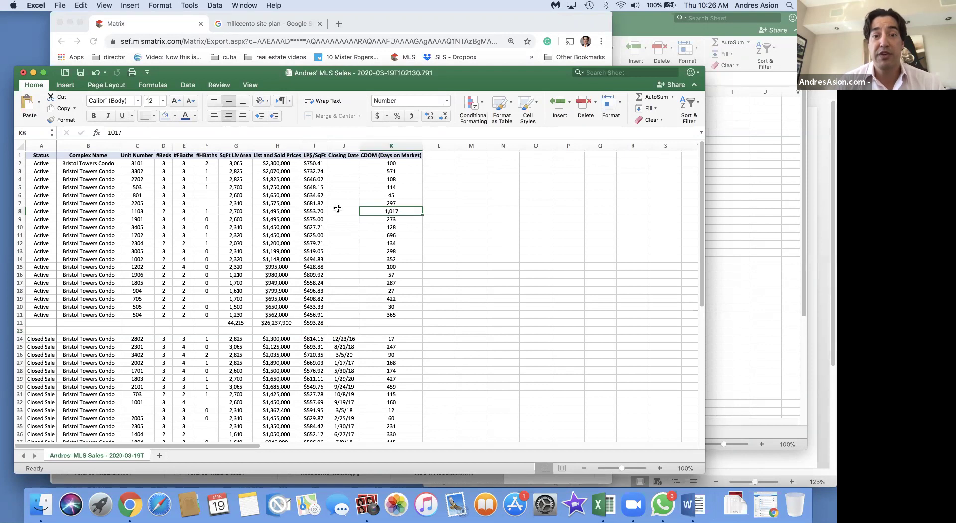
click(20, 164)
drag(21, 168, 21, 170)
right_click(21, 170)
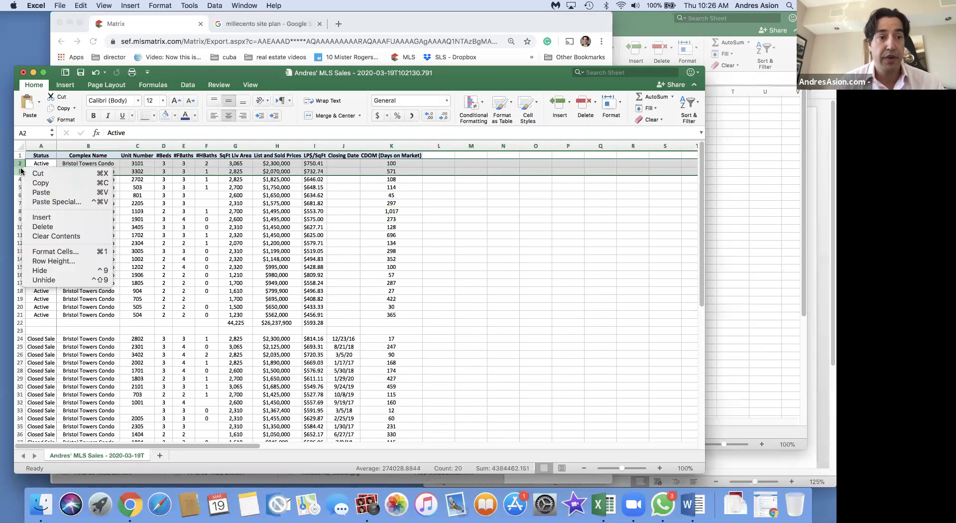
click(48, 227)
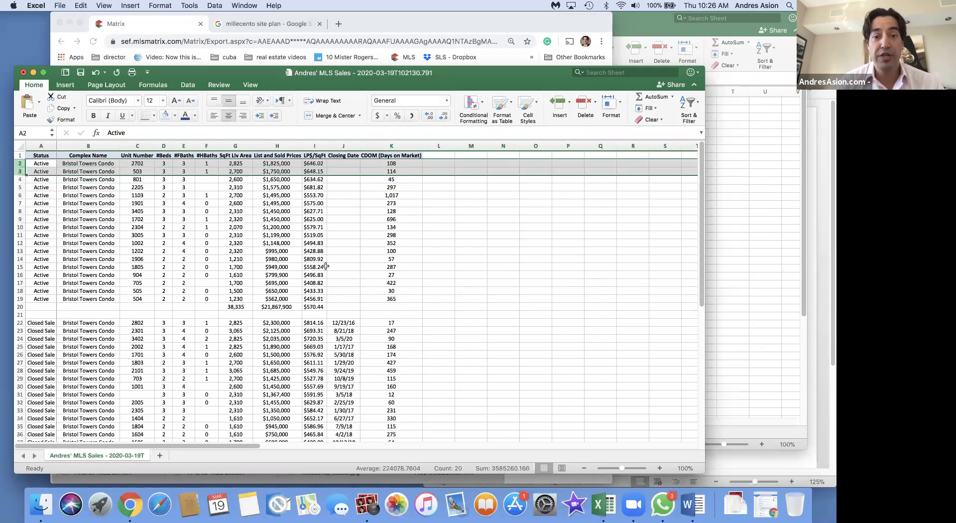
click(343, 277)
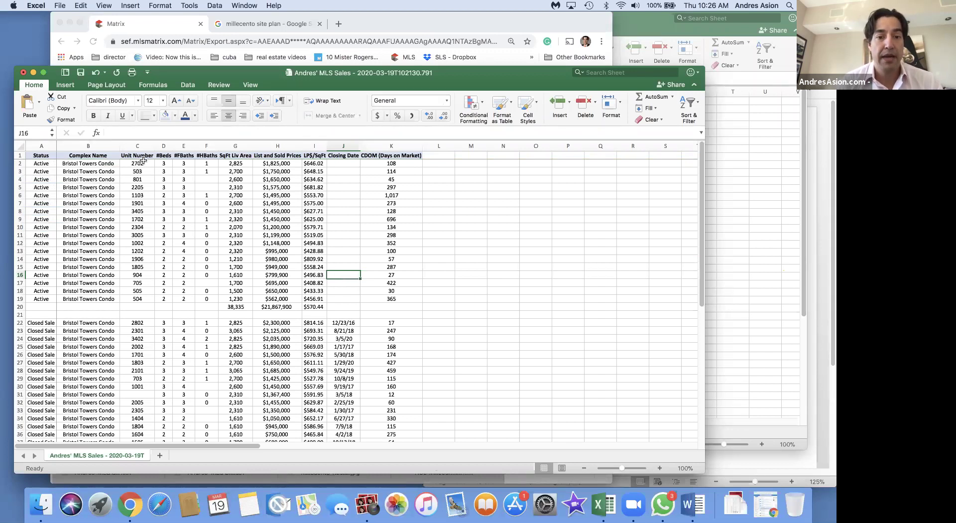
Try averaging the LP$/SqFt values in cell I45 below the Pending listing, and clear the result
scroll(282, 299, down, 7)
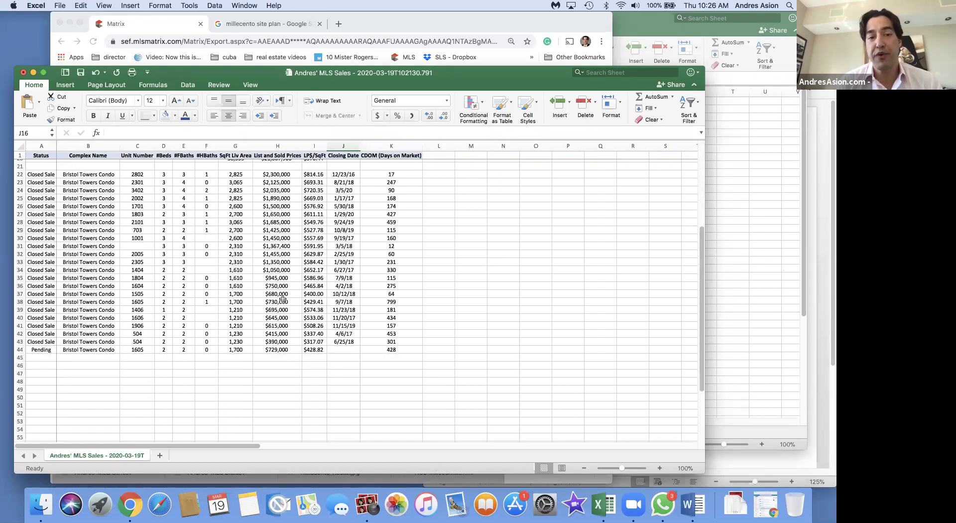
click(318, 358)
scroll(321, 359, up, 1)
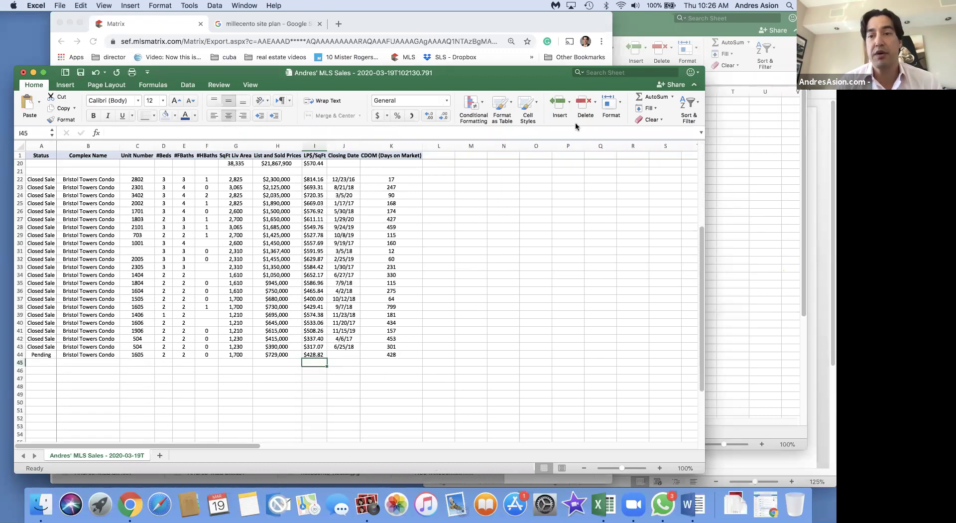
click(671, 98)
click(654, 122)
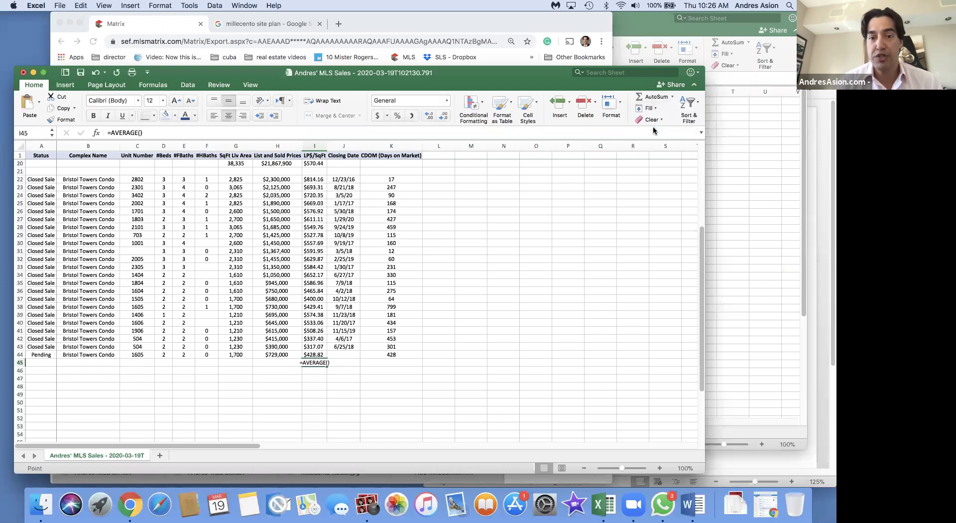
key(Return)
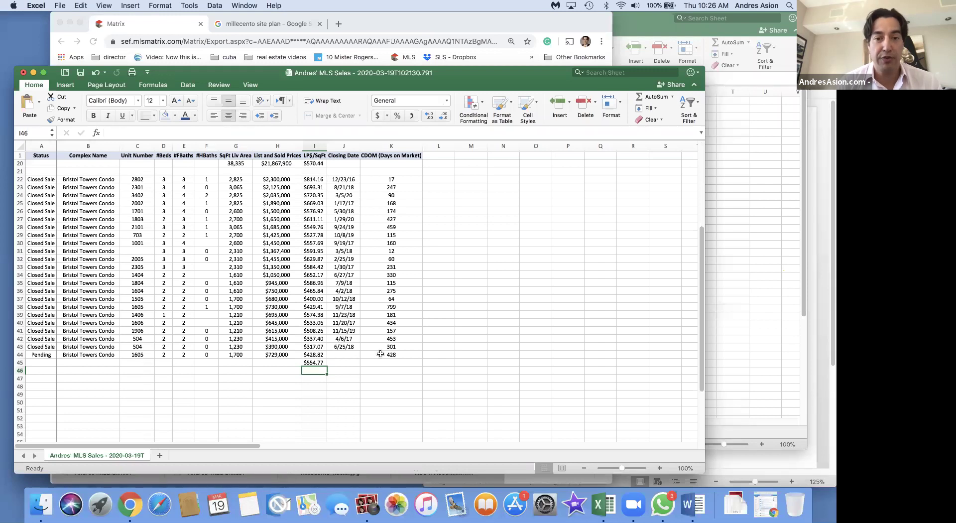
scroll(380, 354, up, 1)
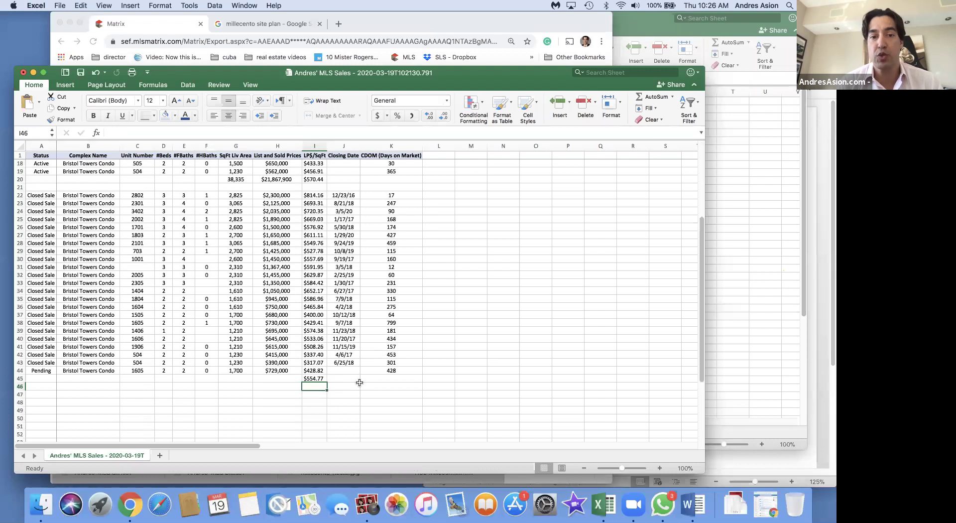
click(314, 379)
key(Delete)
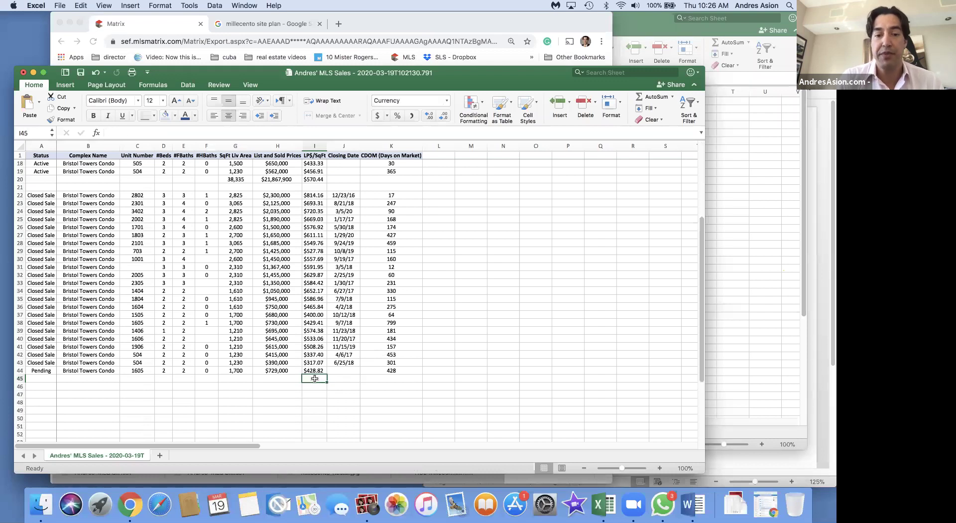
Undo the recent edits back to before the LP$/SqFt formula fill, and redo only the fill down to row 44
click(95, 72)
click(95, 72)
click(95, 73)
click(95, 73)
click(95, 72)
click(95, 73)
click(95, 73)
click(95, 73)
click(95, 72)
click(95, 72)
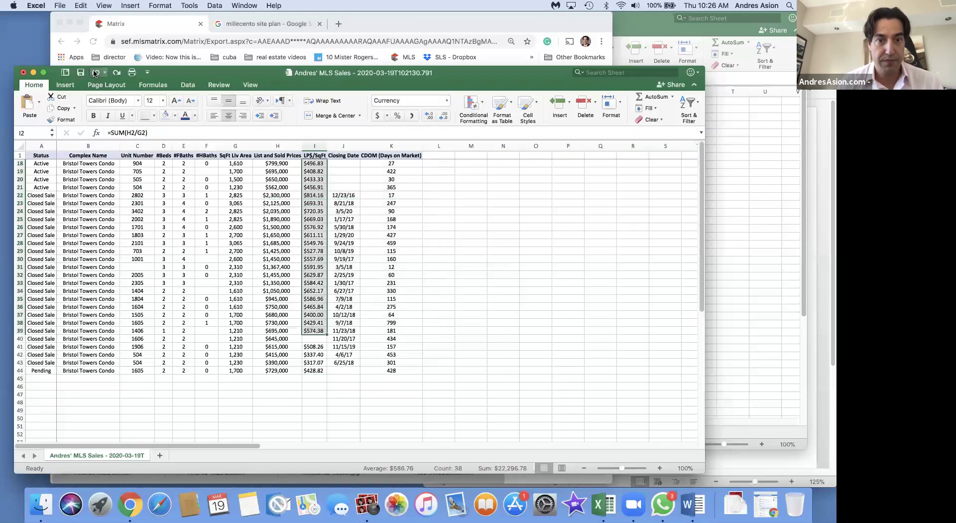
click(117, 73)
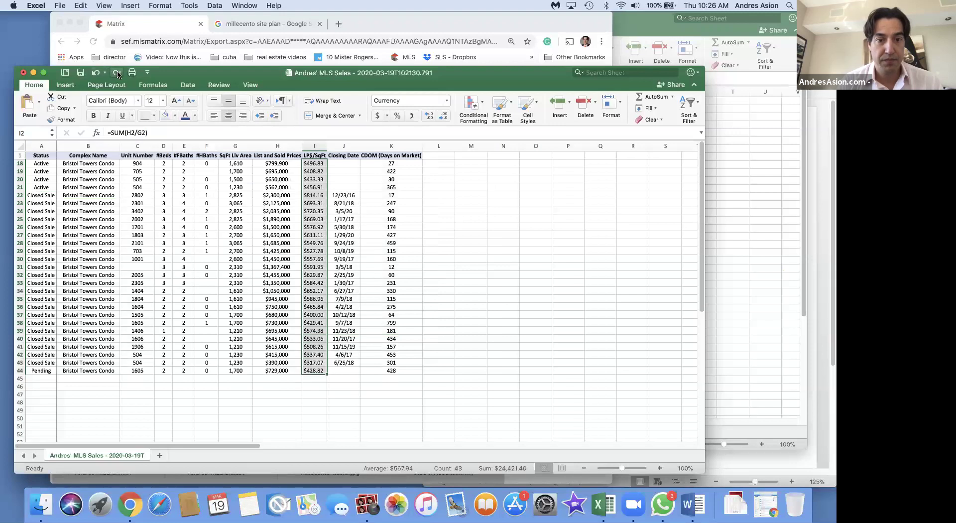
Shade the active listings, A2:K21, with the lightest gold fill
click(192, 226)
scroll(191, 226, up, 5)
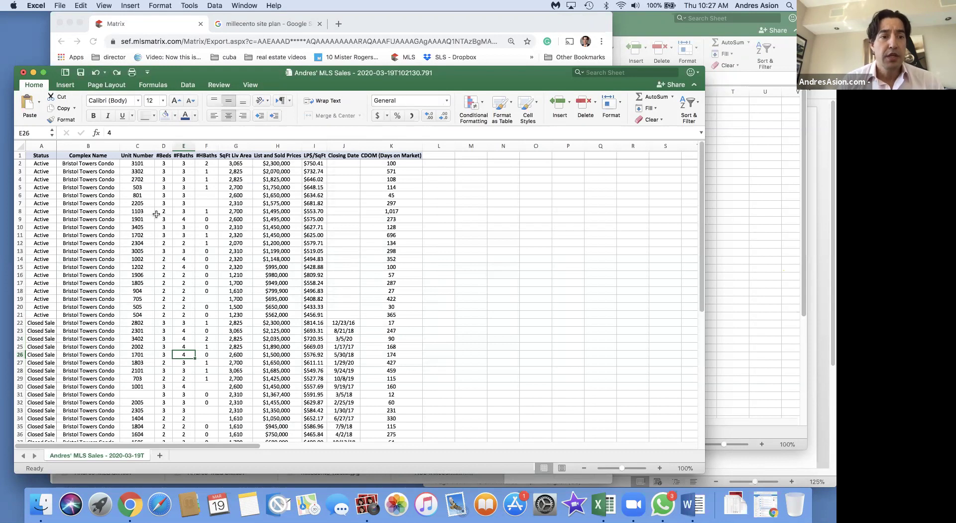
drag(42, 163, 405, 315)
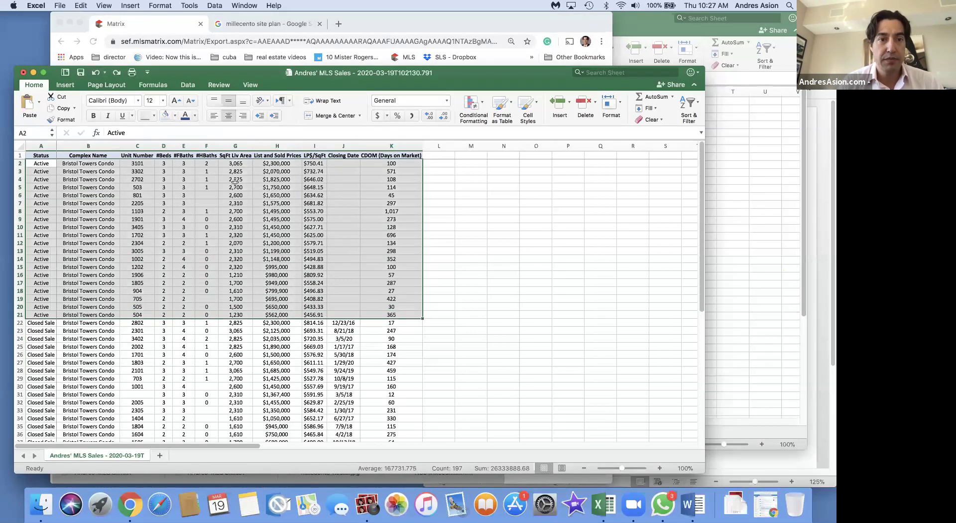
click(174, 116)
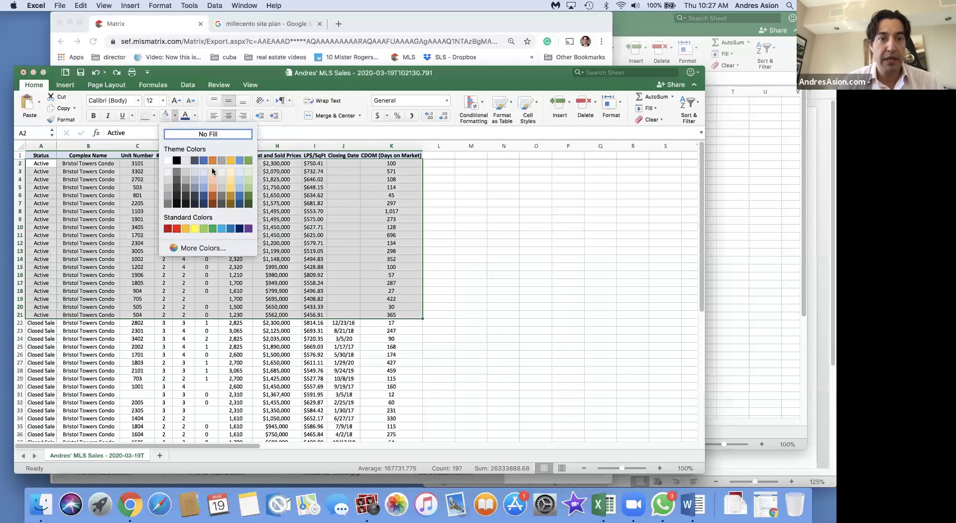
click(229, 172)
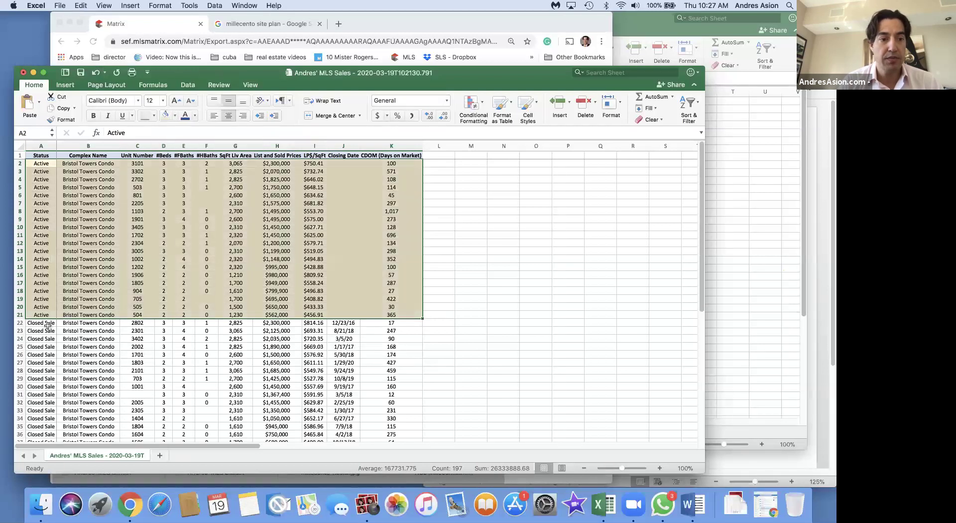
Shade the Closed Sale listings, A22:K43, light green and make their text bold
drag(47, 323, 393, 409)
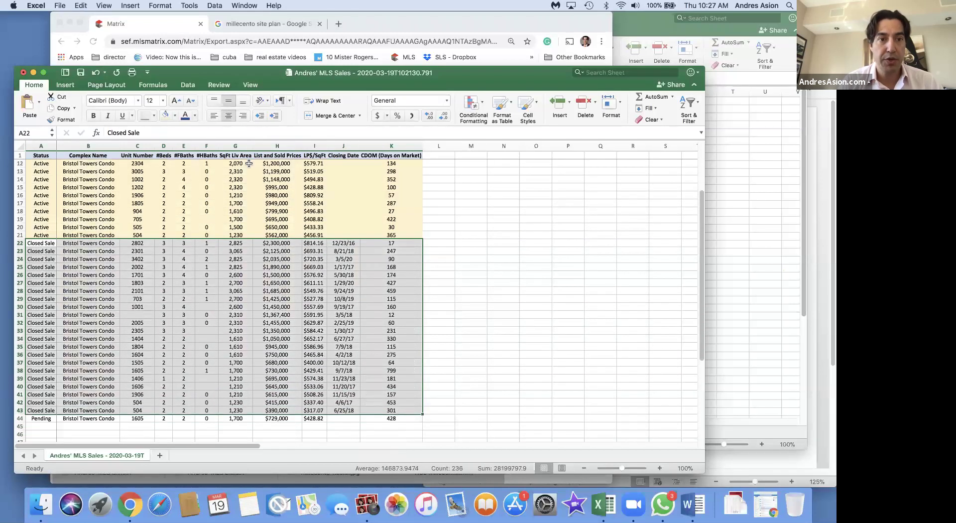
click(175, 116)
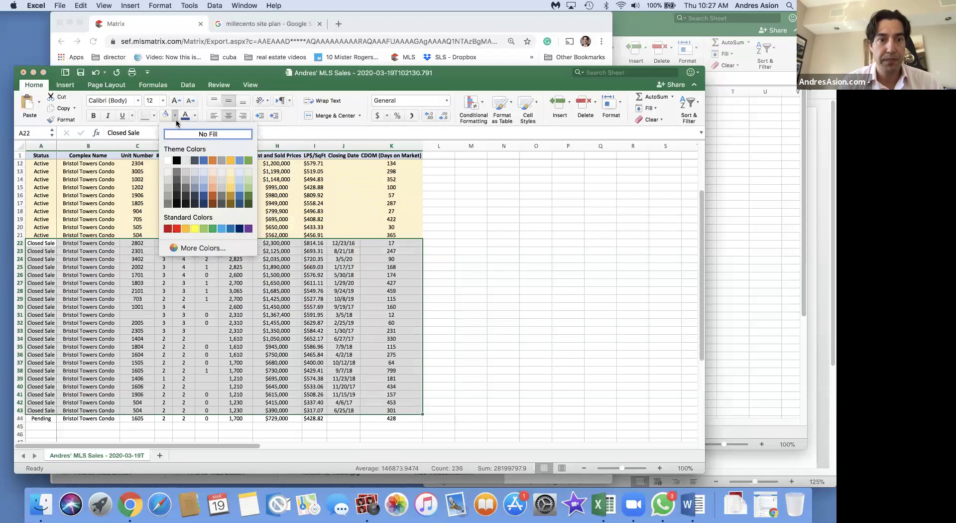
click(247, 179)
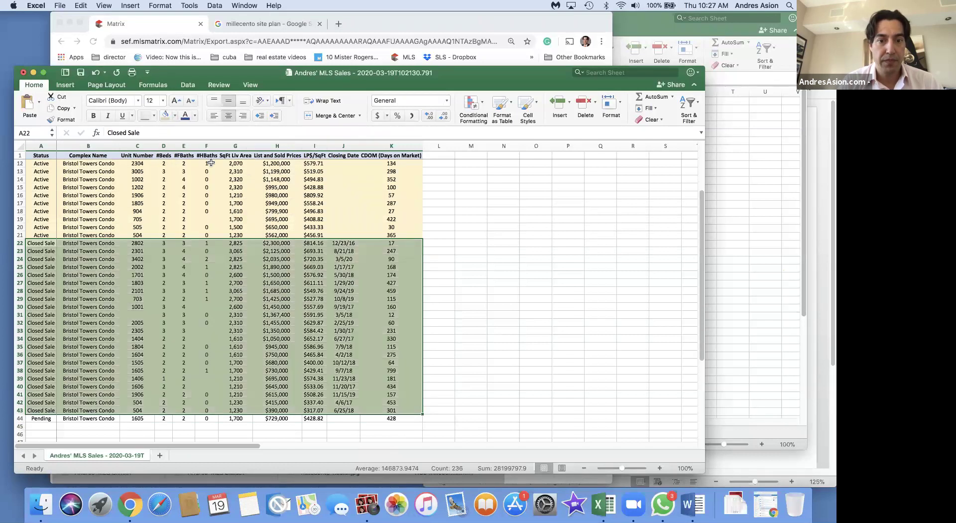
click(93, 116)
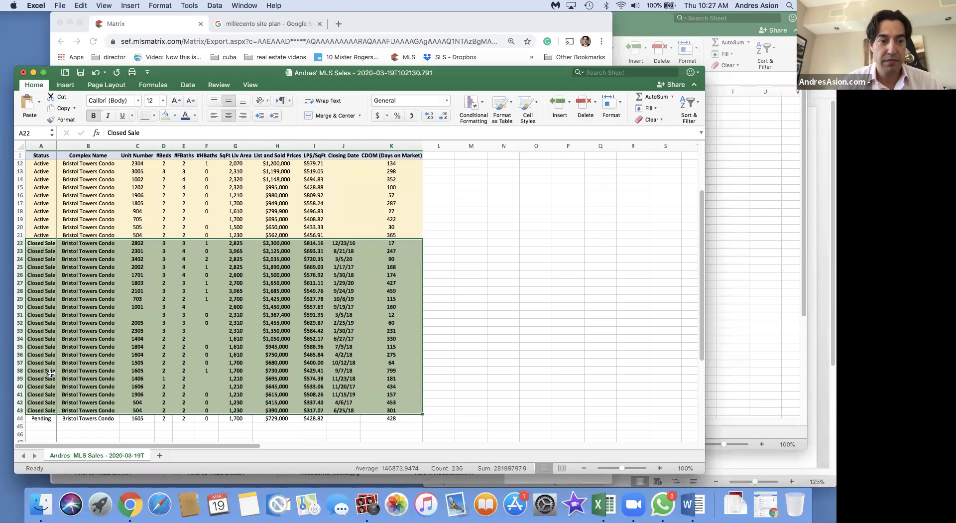
Shade the Pending listing, A44:K44, with the lightest orange fill
drag(39, 418, 391, 418)
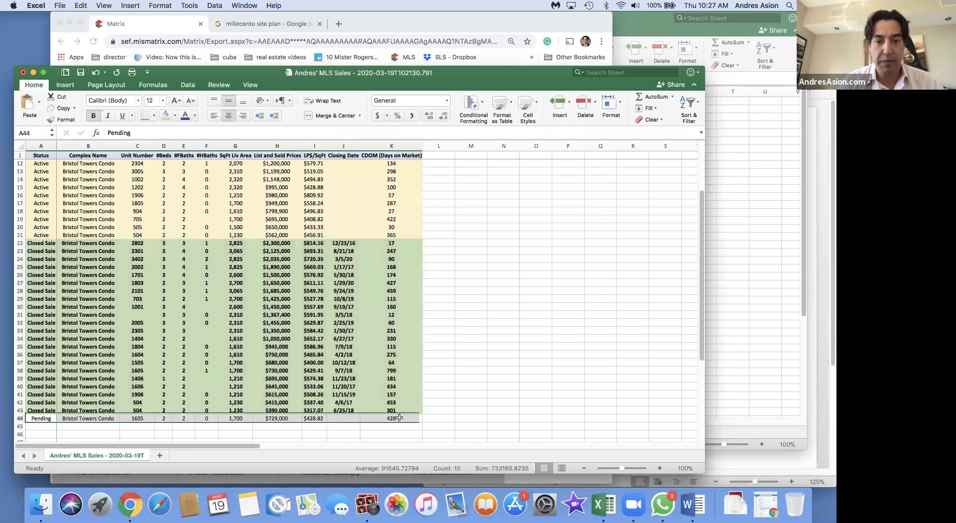
click(174, 115)
click(211, 170)
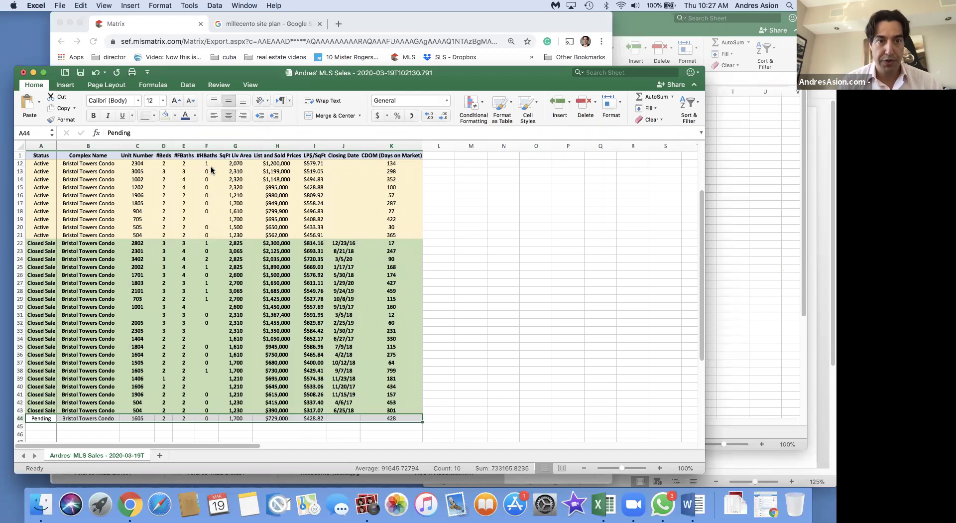
click(277, 282)
scroll(211, 168, up, 4)
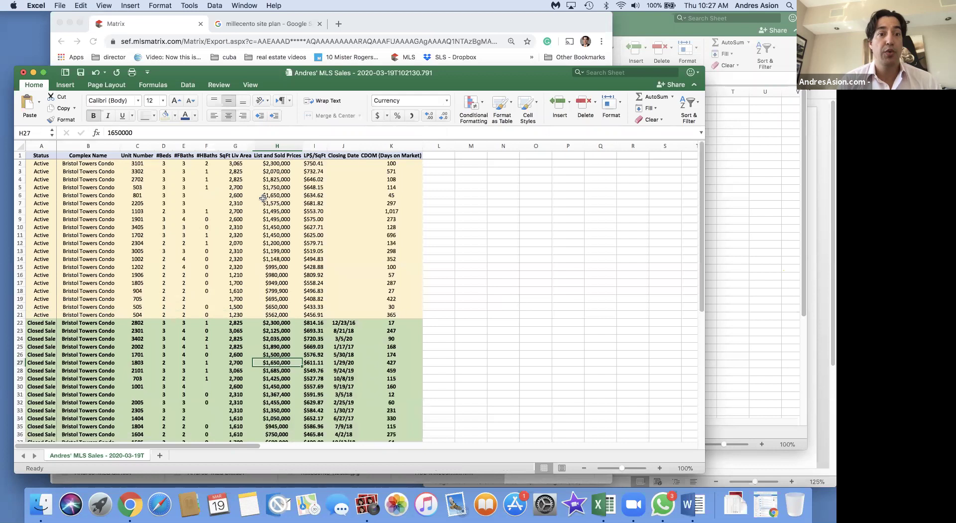
Insert a blank column before #Beds and head it "Line" in D1
click(168, 148)
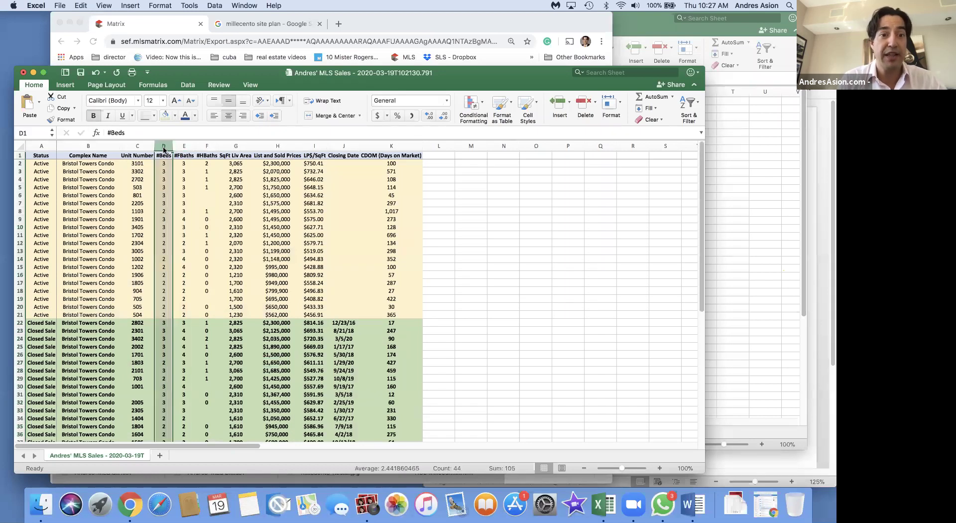
right_click(165, 148)
click(196, 195)
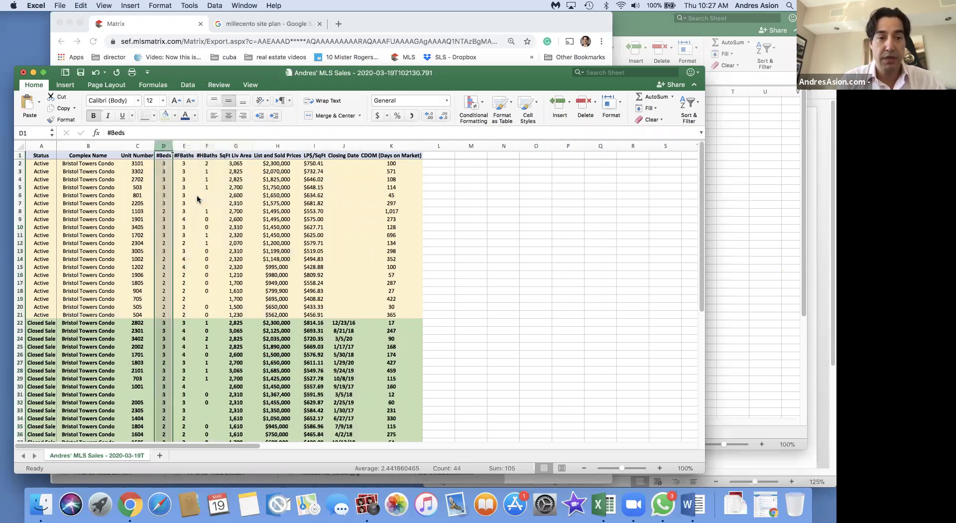
click(165, 157)
text(Line)
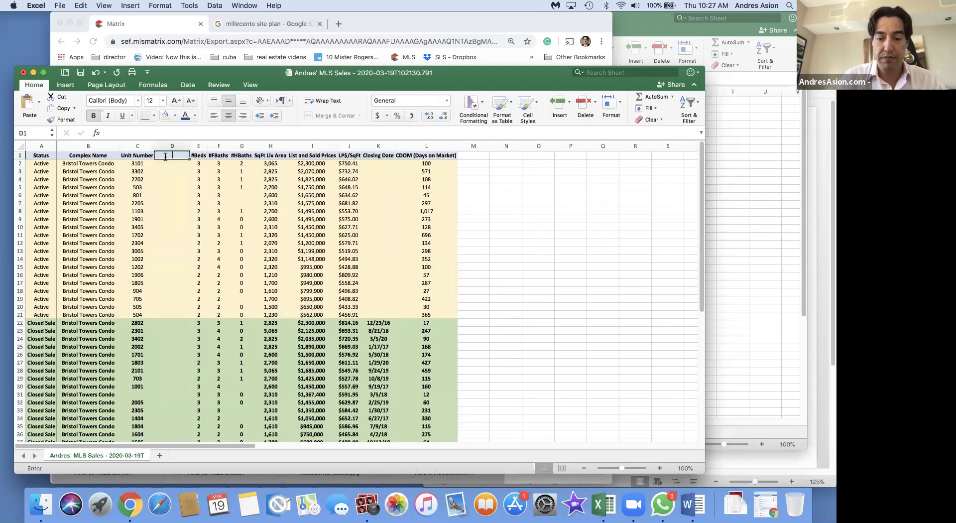
key(Return)
Enter =RIGHT(C2,2) in D2 to extract the line from the last two digits of the unit number
text(=)
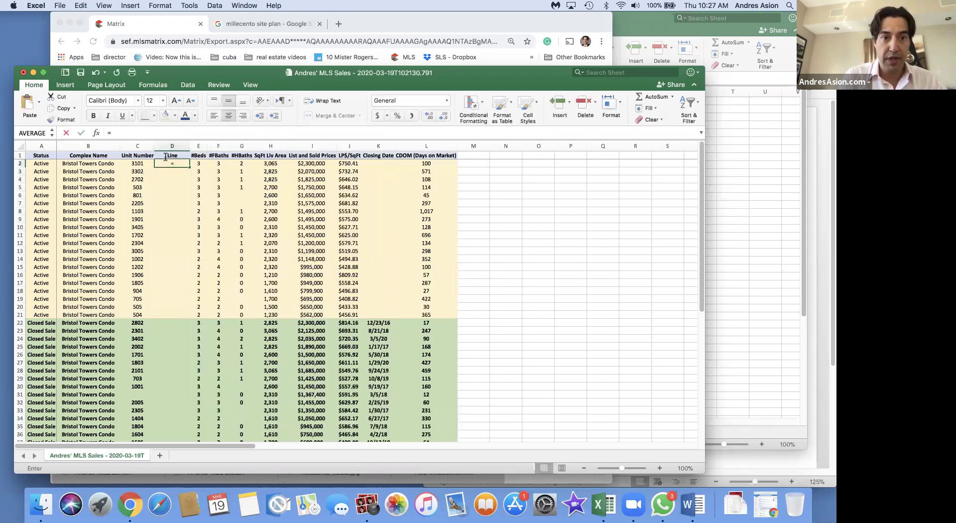
text(right()
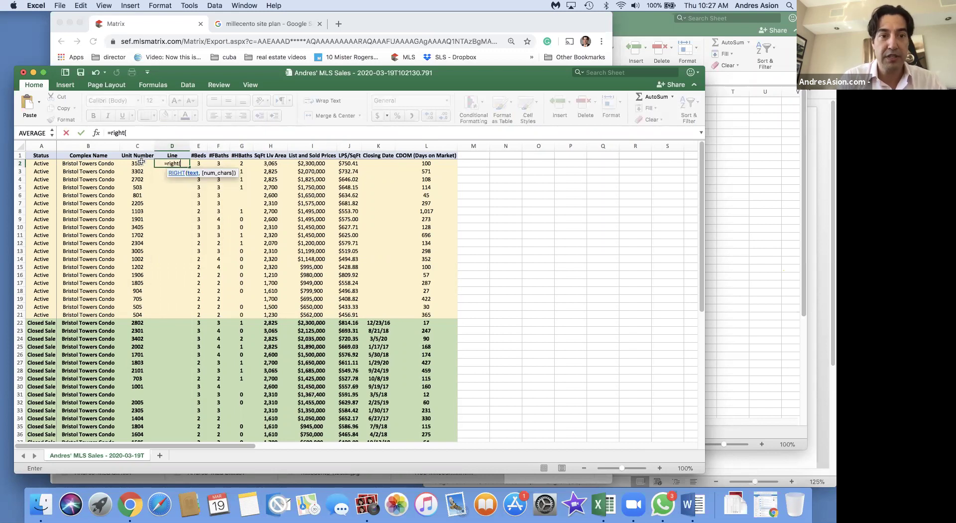
click(140, 162)
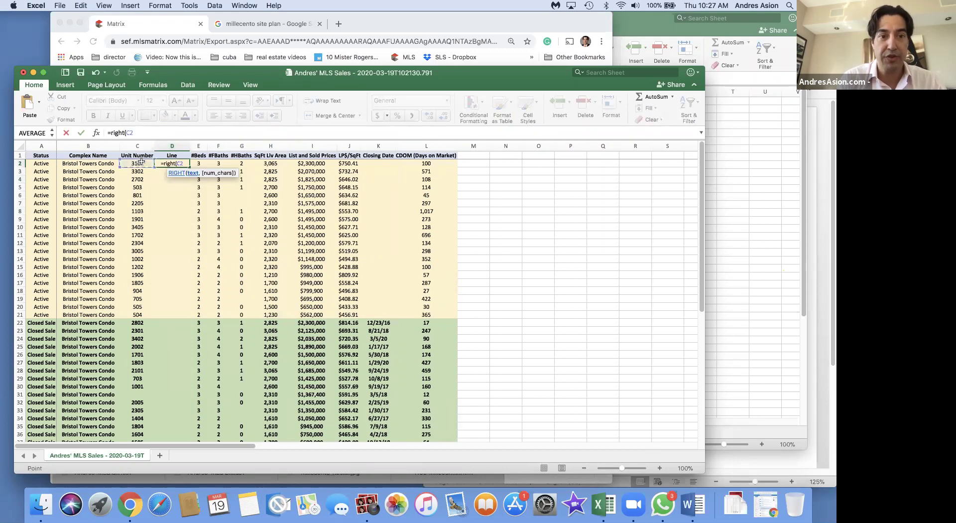
text(,2)
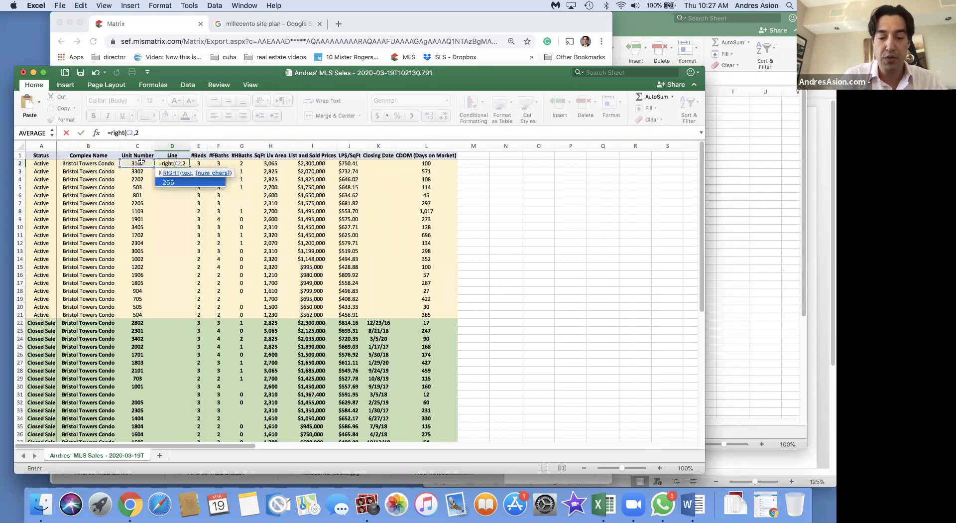
text())
key(Return)
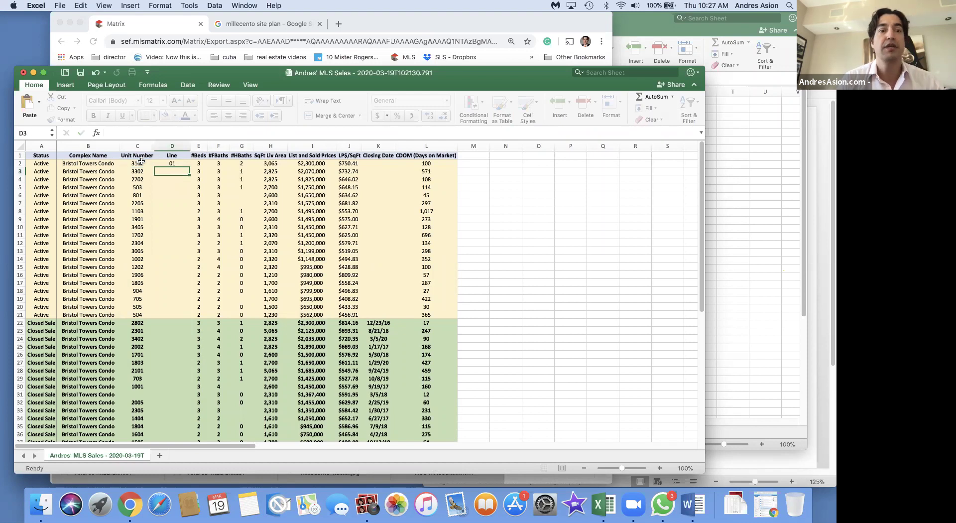
Fill the D2 formula down the Line column through the Pending listing in row 44
click(180, 166)
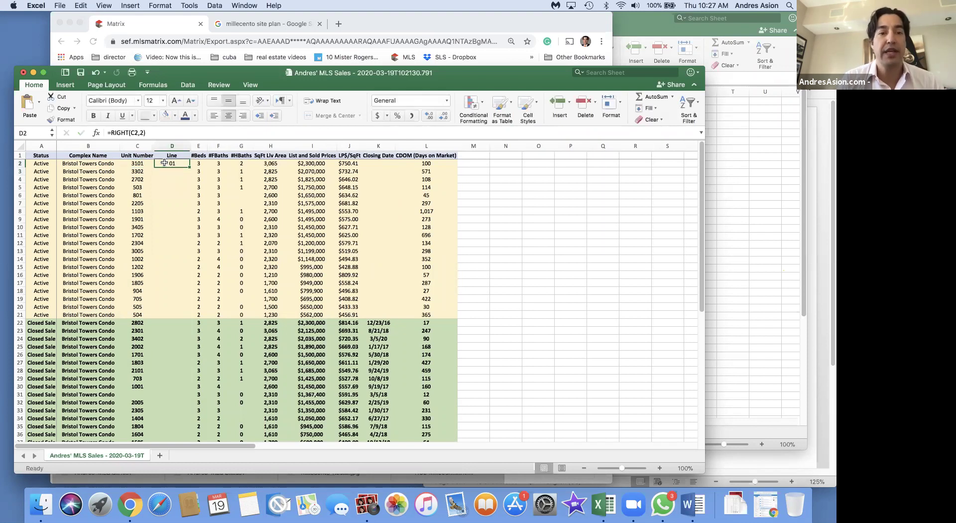
double_click(189, 166)
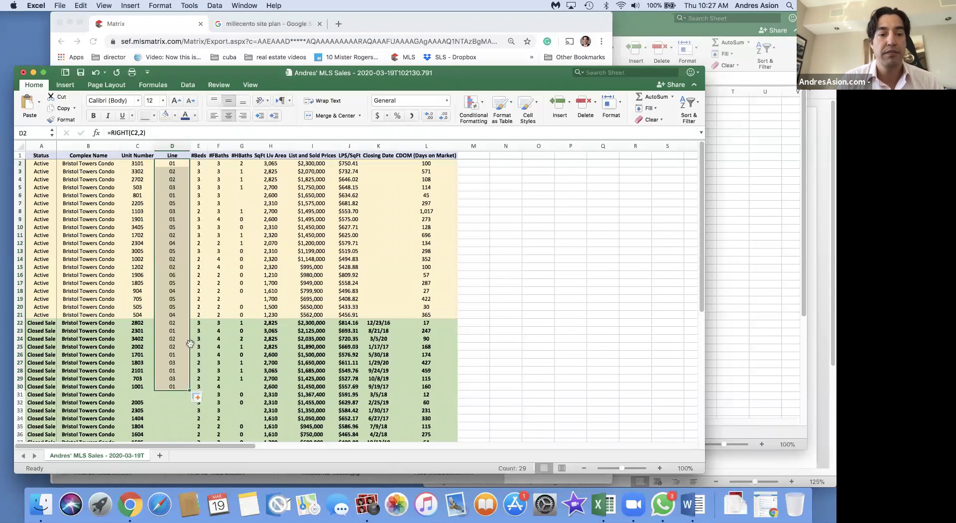
scroll(190, 342, down, 5)
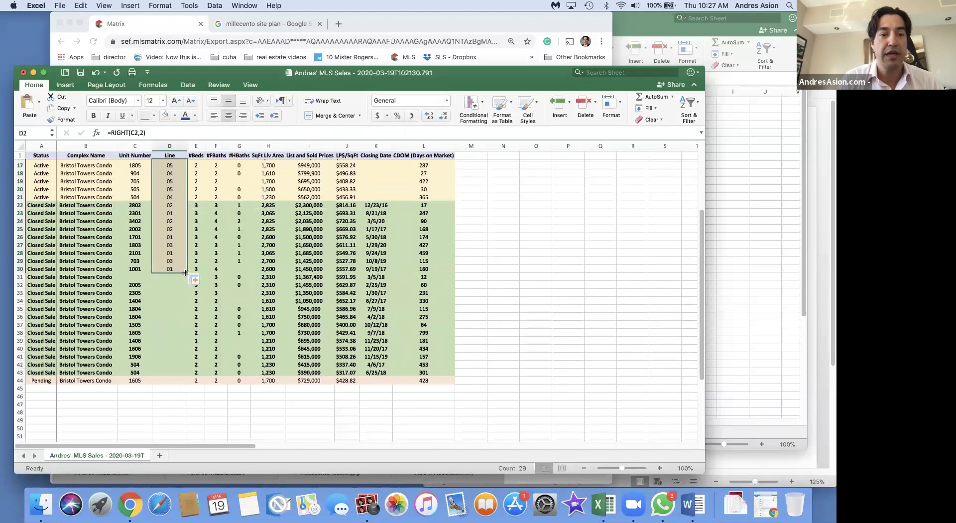
drag(185, 272, 188, 380)
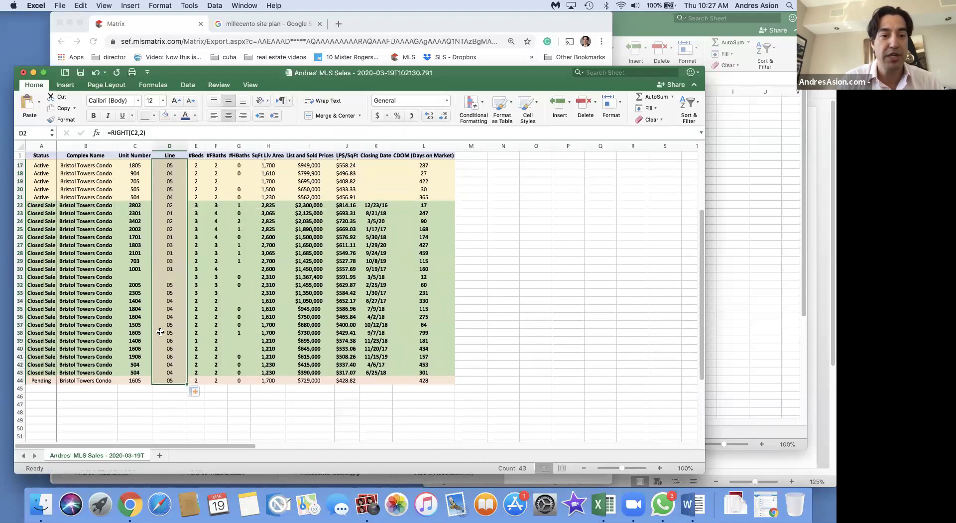
Delete row 31, the Closed Sale listing with no unit number
click(139, 272)
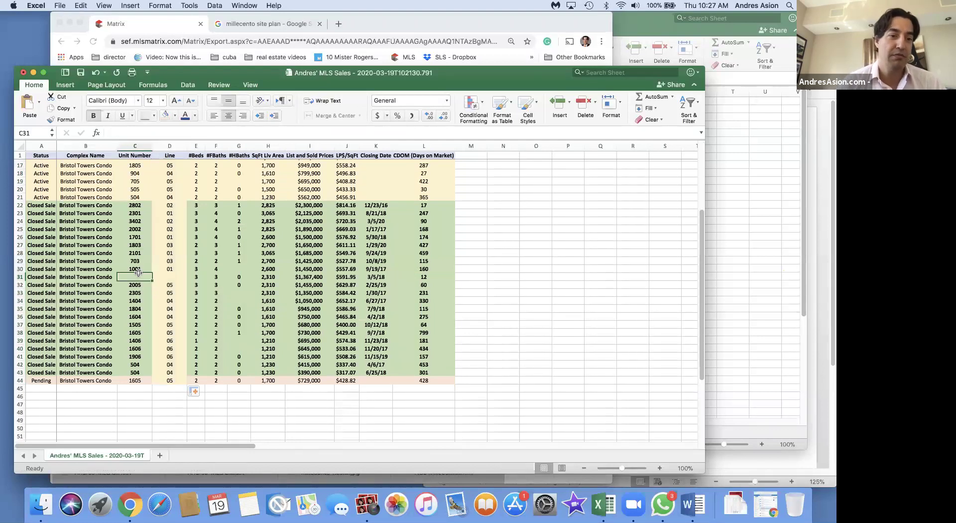
scroll(139, 272, up, 1)
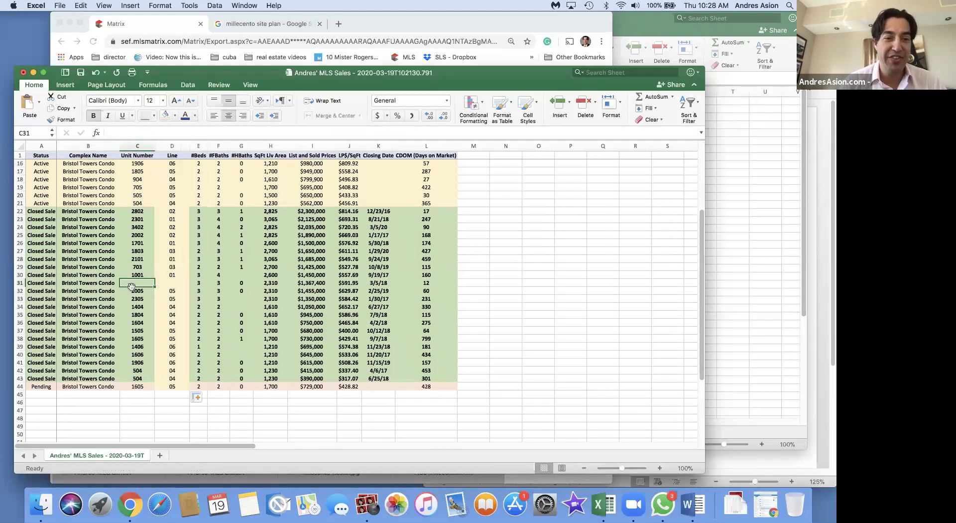
click(166, 283)
click(135, 283)
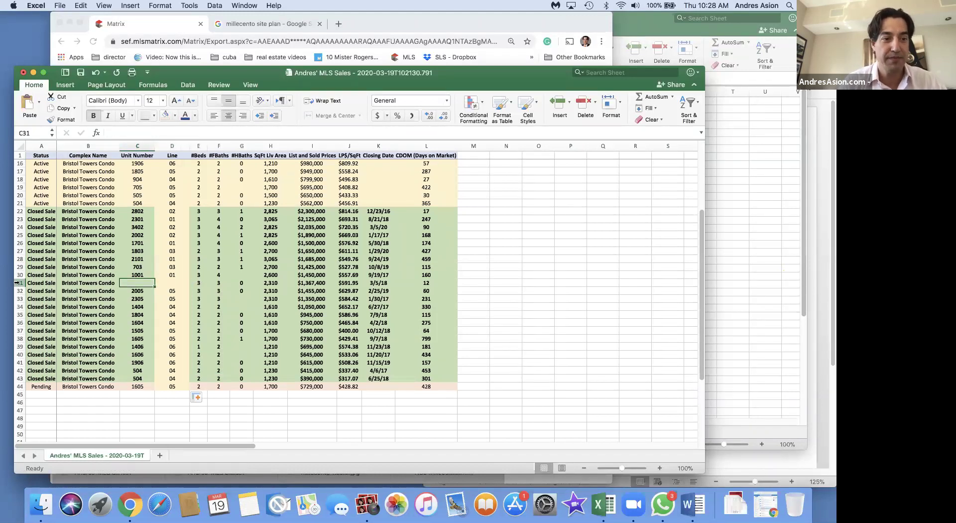
click(18, 283)
right_click(18, 283)
click(57, 340)
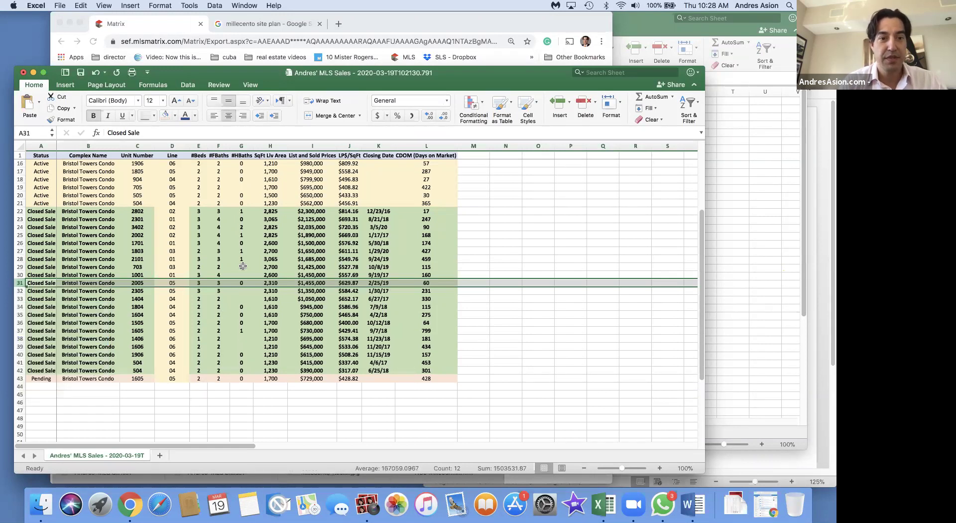
Make the Closed Sale line cells, D22:D42, bold and fill them with the second-lightest green theme shade
click(198, 212)
drag(172, 212, 181, 370)
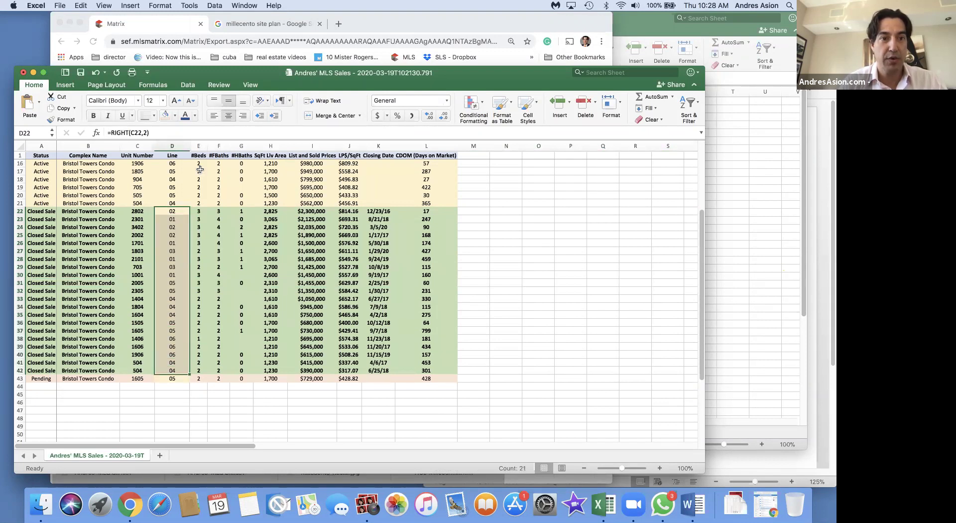
click(175, 116)
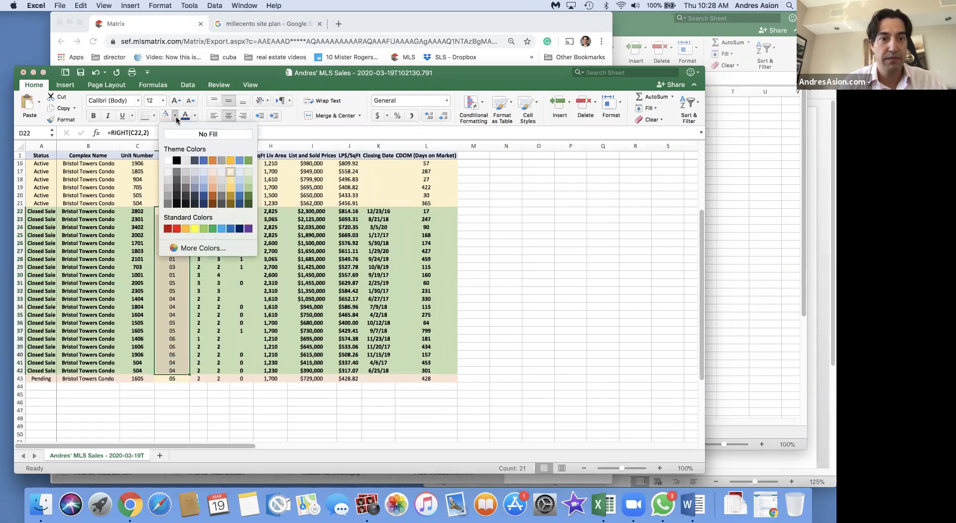
click(248, 172)
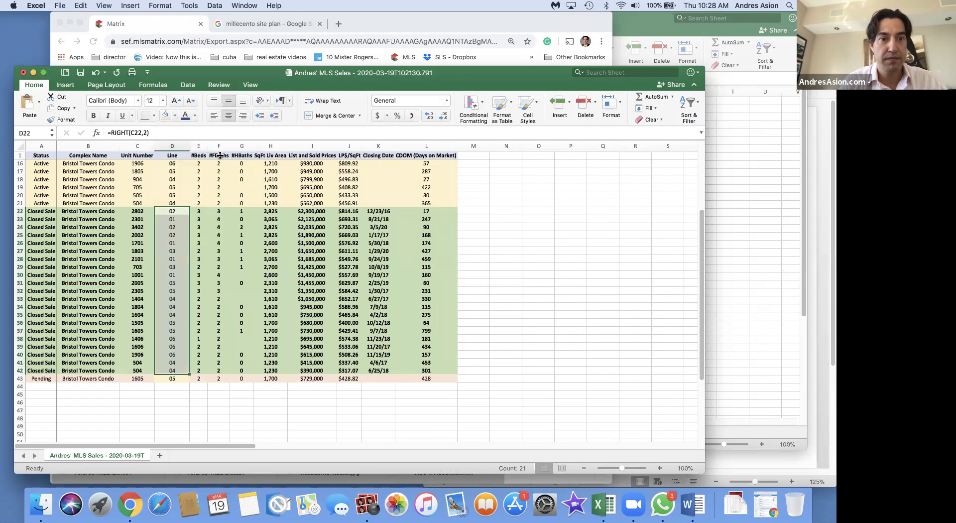
click(93, 118)
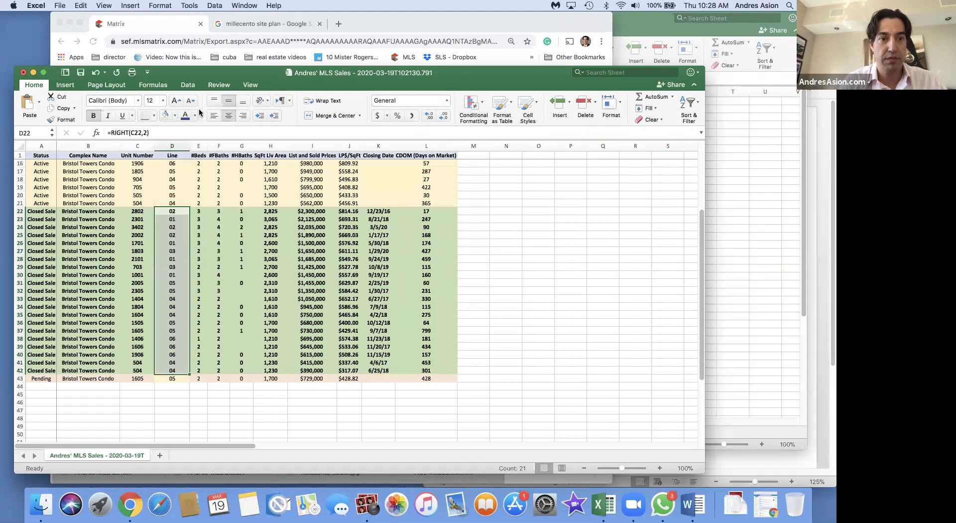
click(174, 115)
click(247, 182)
click(241, 235)
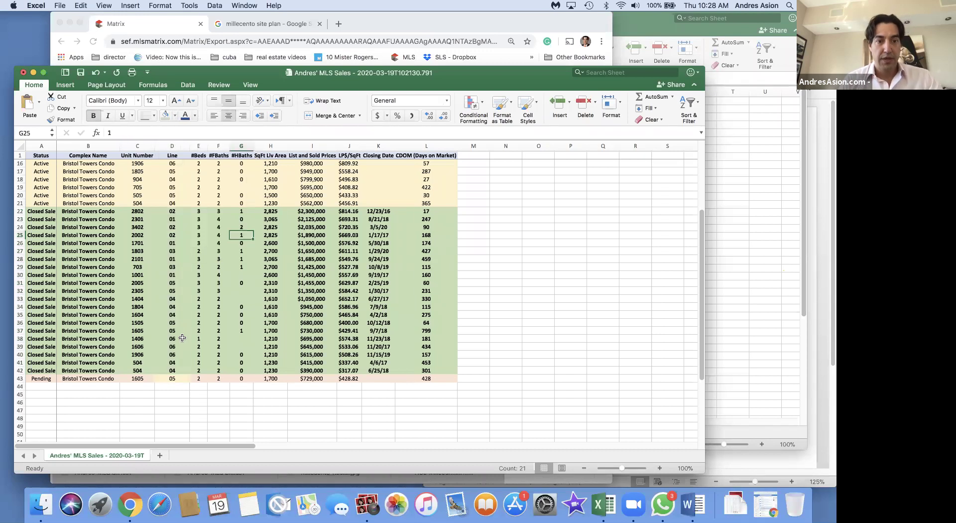
Shade the Pending listing's line cell, D43, with the lightest orange fill
click(171, 378)
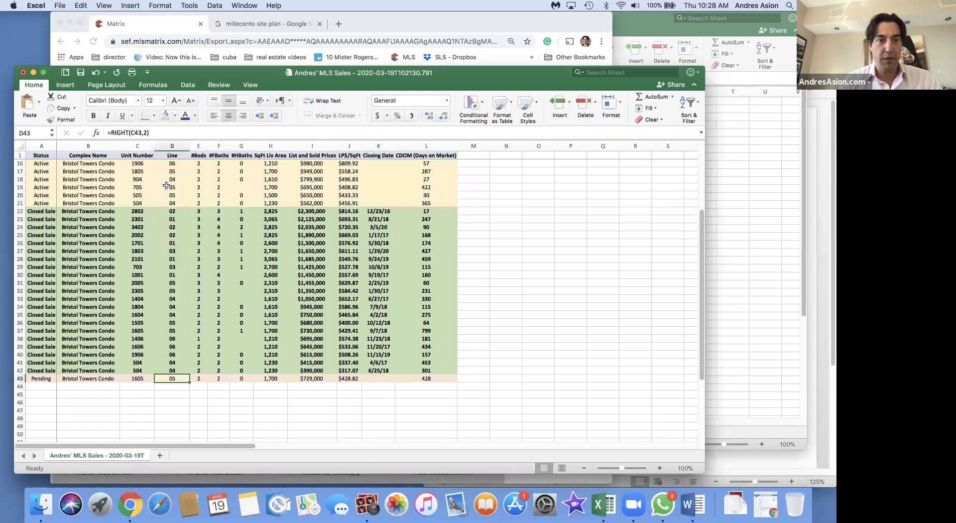
click(175, 115)
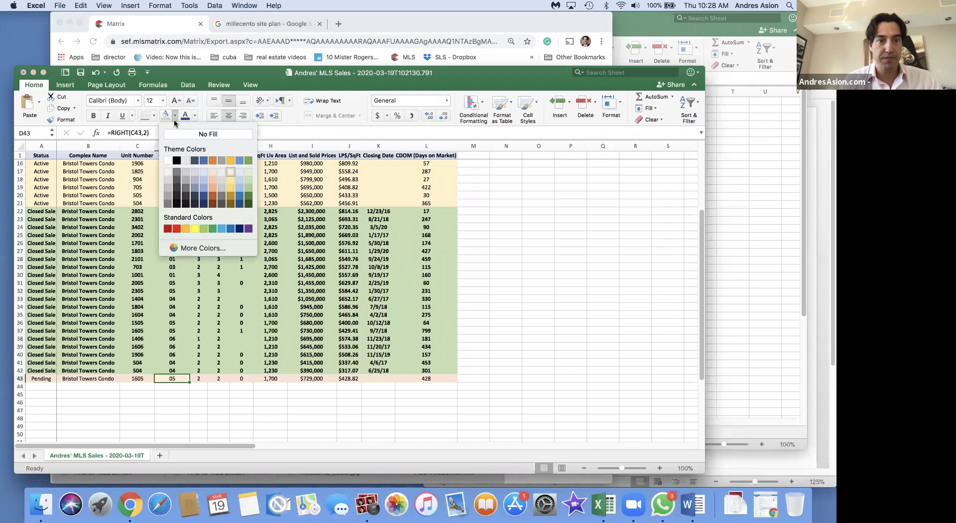
click(211, 171)
click(242, 275)
Set up a custom sort of the whole sheet, treating the first row as headers, with Line, A to Z, as the first level
scroll(240, 275, up, 5)
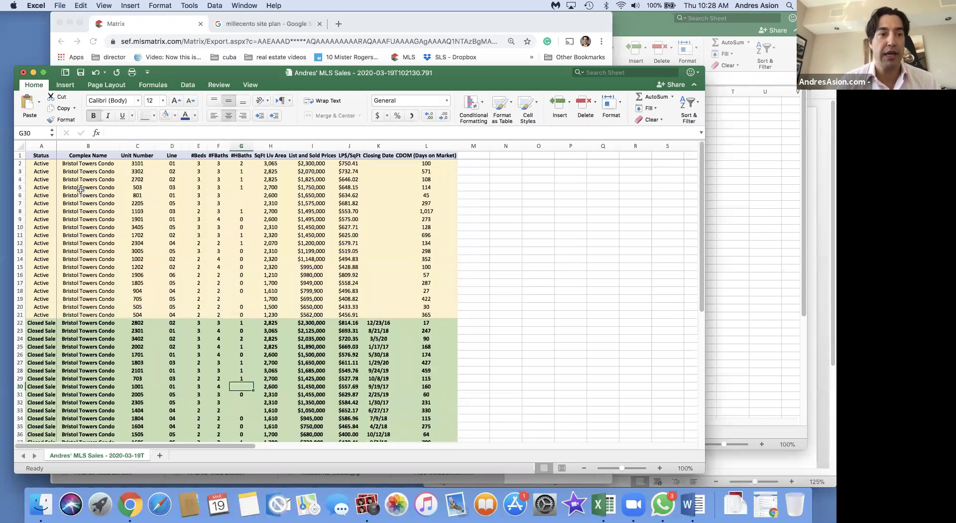
click(21, 146)
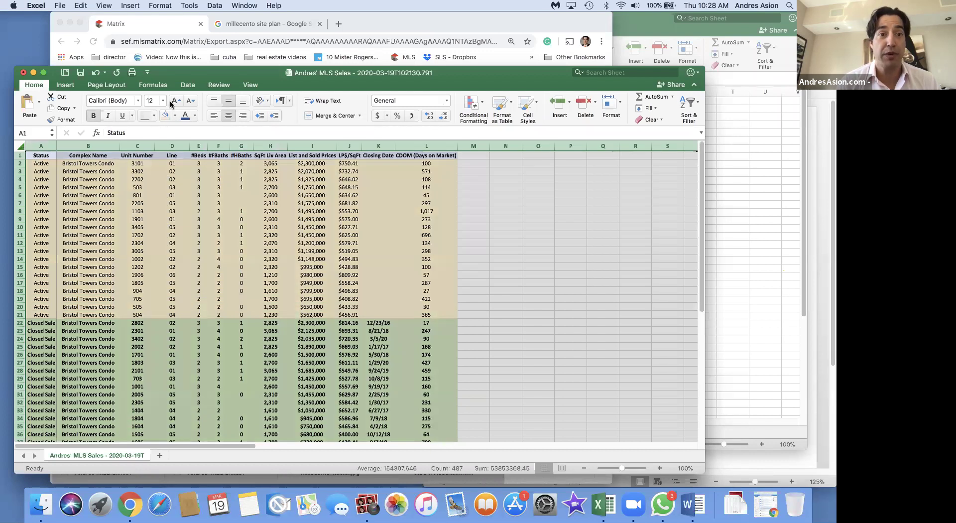
click(192, 86)
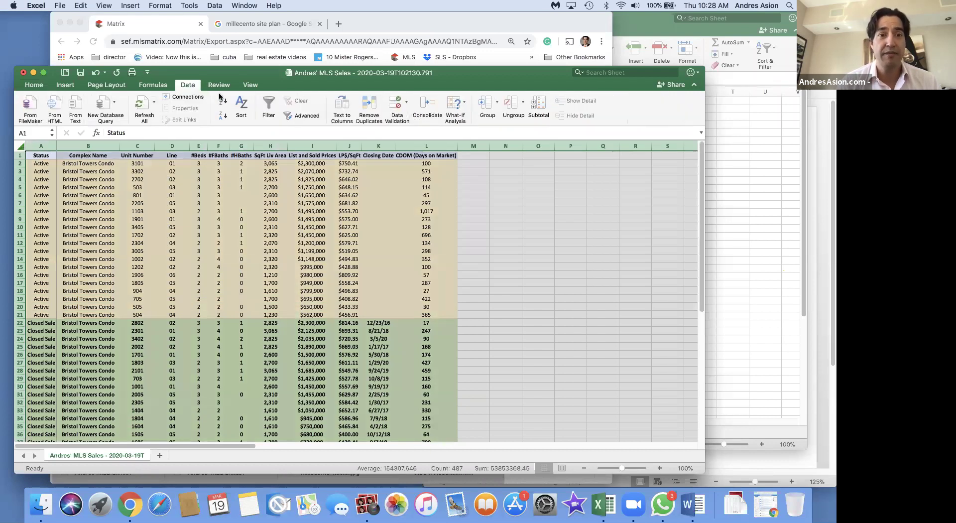
click(244, 104)
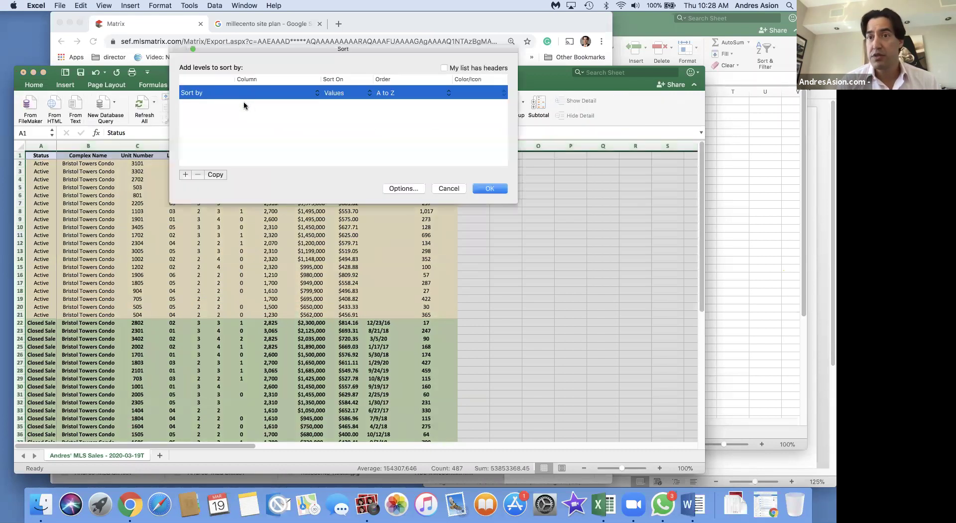
click(444, 68)
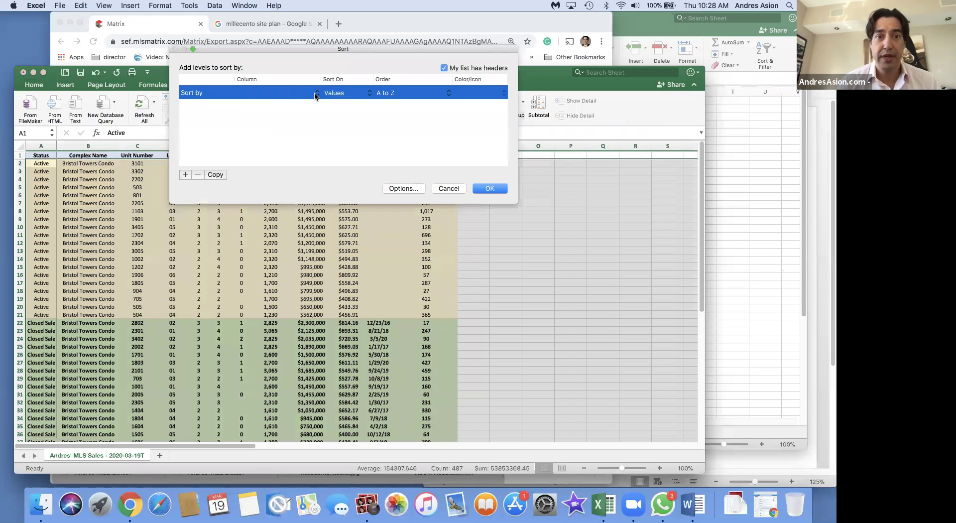
click(293, 97)
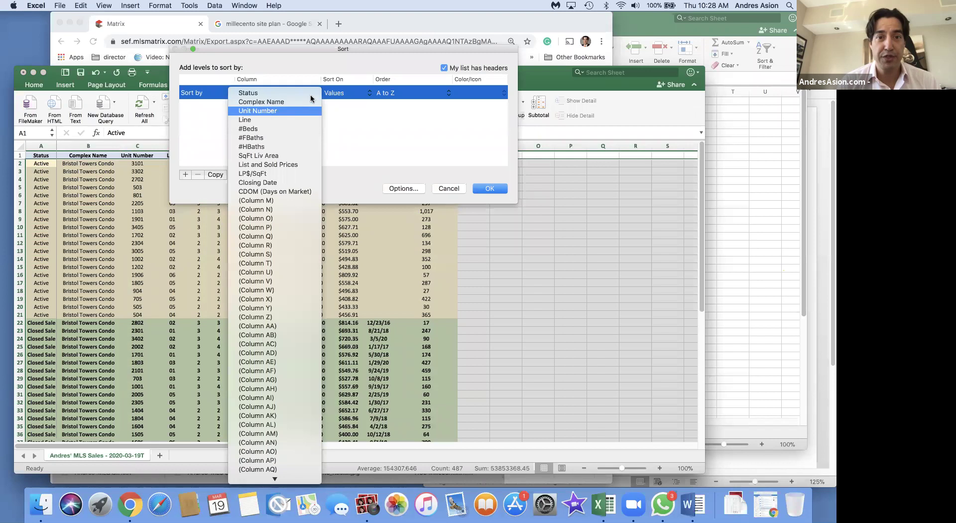
click(294, 109)
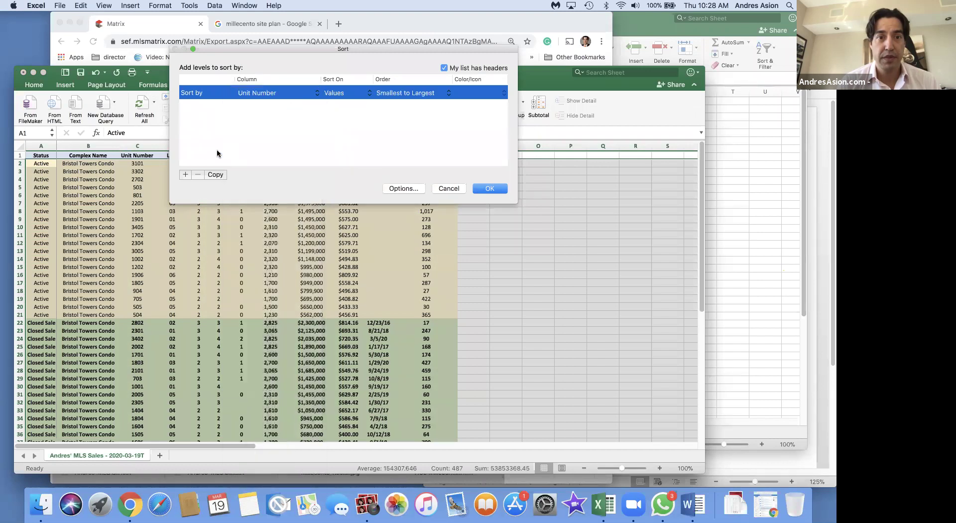
Add Unit Number, Largest to Smallest, as the second sort level and apply the sort, treating anything that looks like a number as a number
click(186, 174)
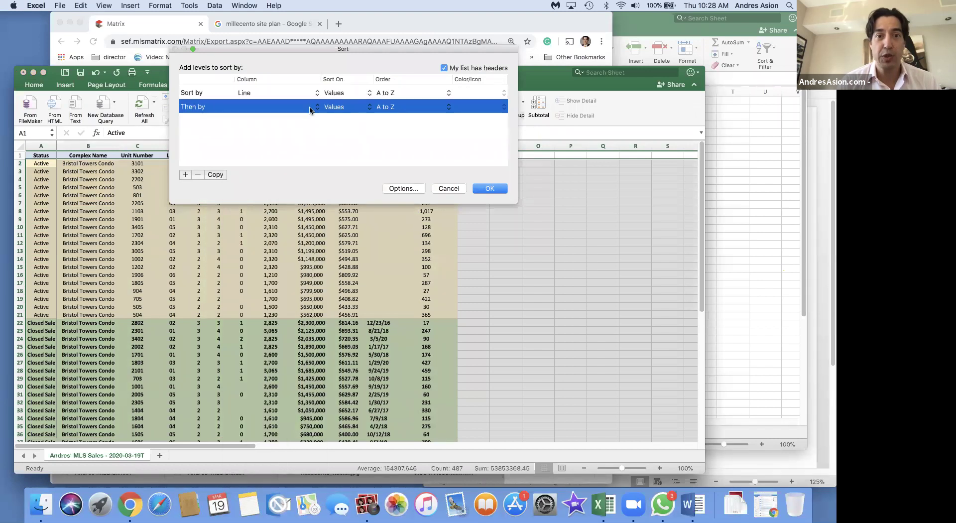
click(310, 108)
click(280, 126)
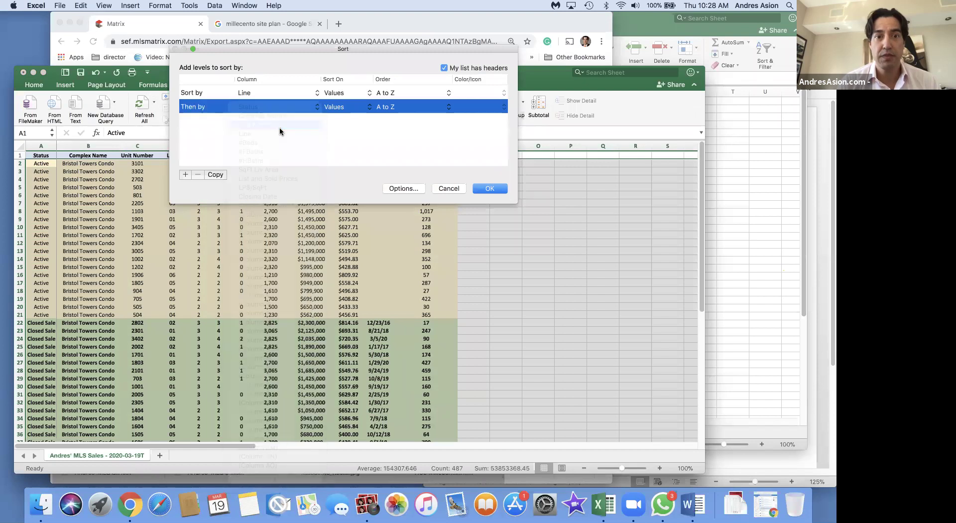
click(443, 111)
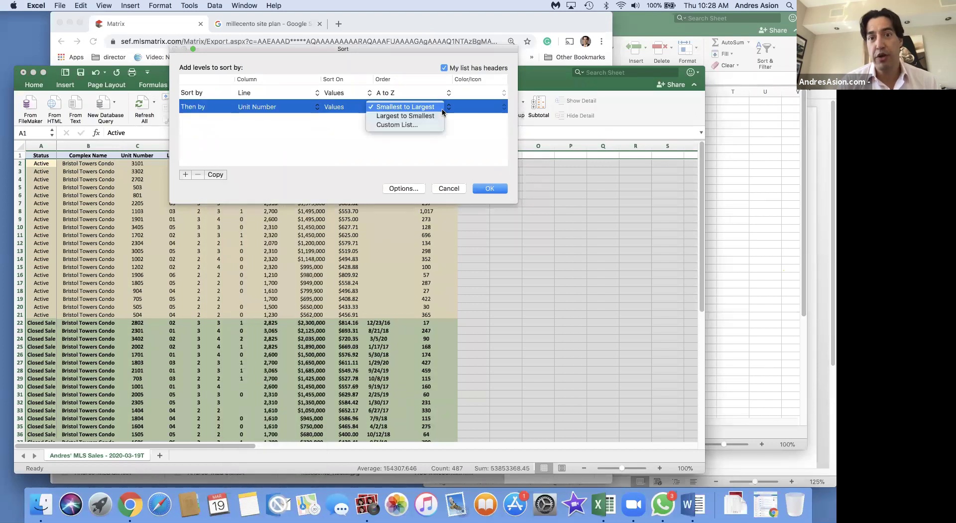
click(419, 116)
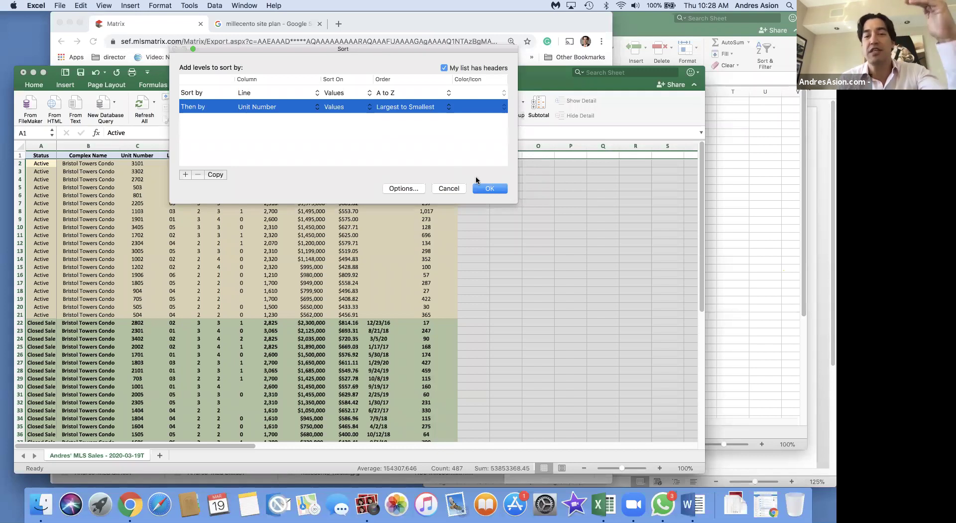
click(490, 189)
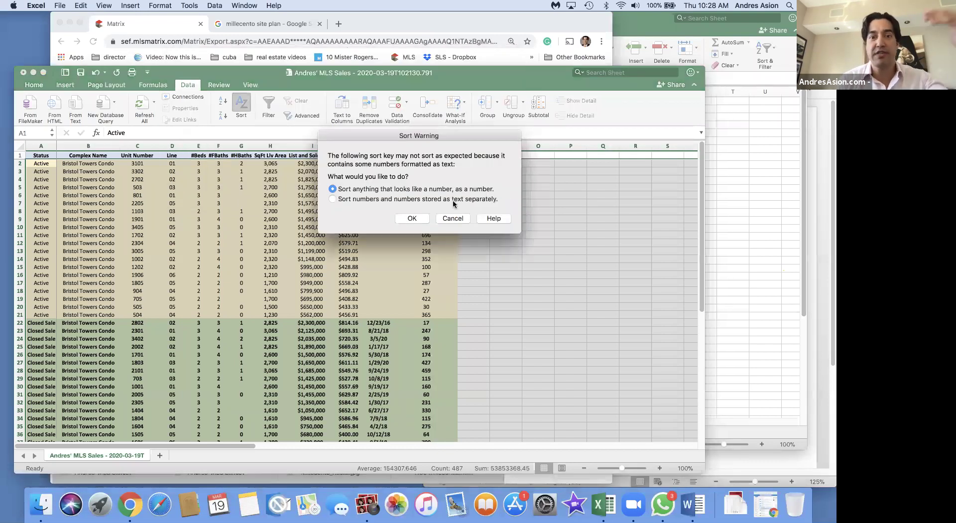
click(412, 219)
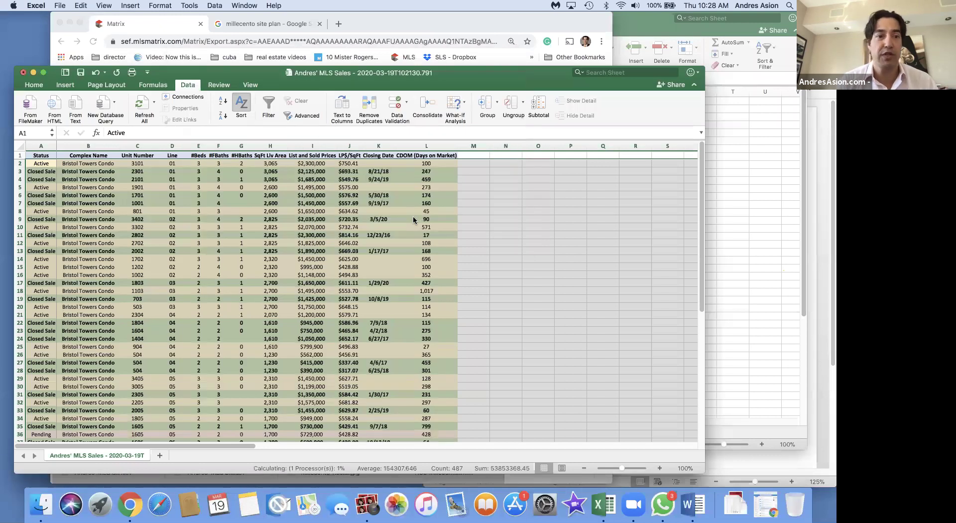
click(519, 240)
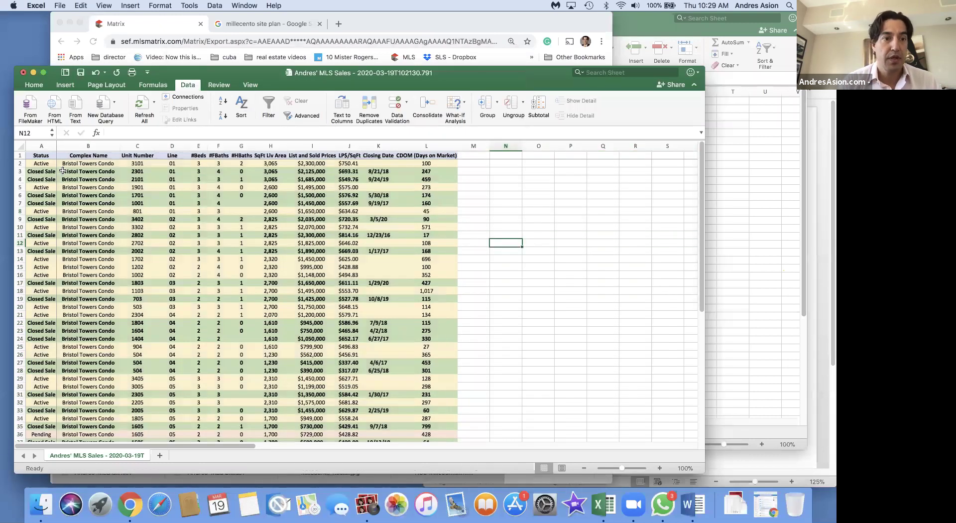
Hide the sheet's gridlines and set the worksheet zoom to 150%
click(20, 145)
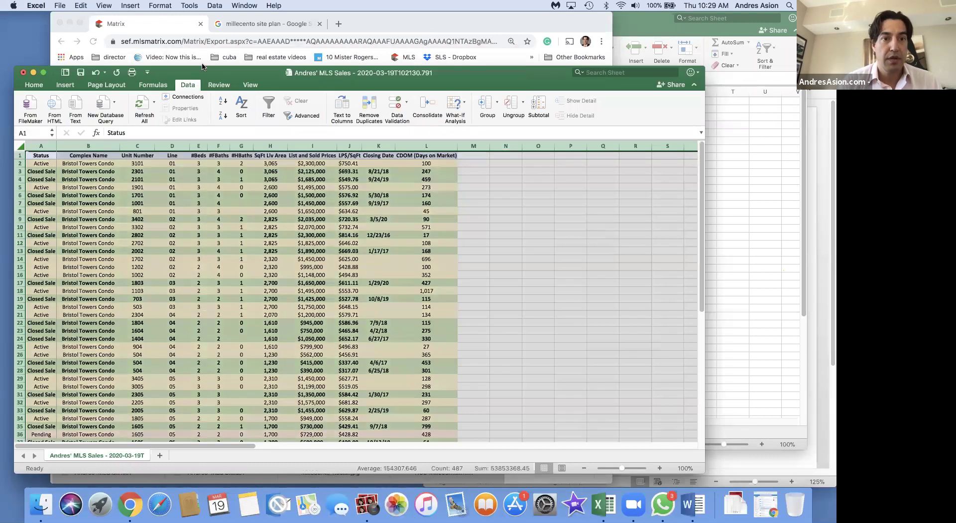
click(250, 84)
click(95, 115)
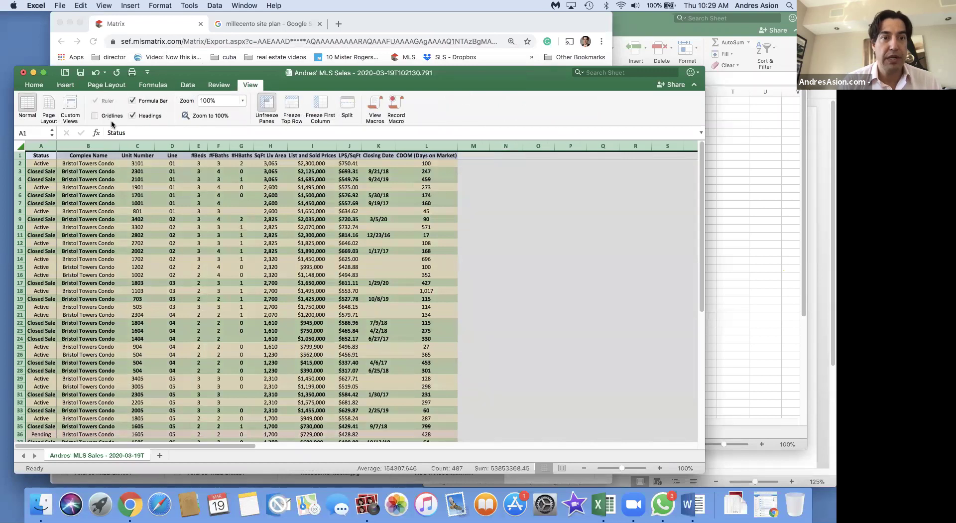
click(505, 264)
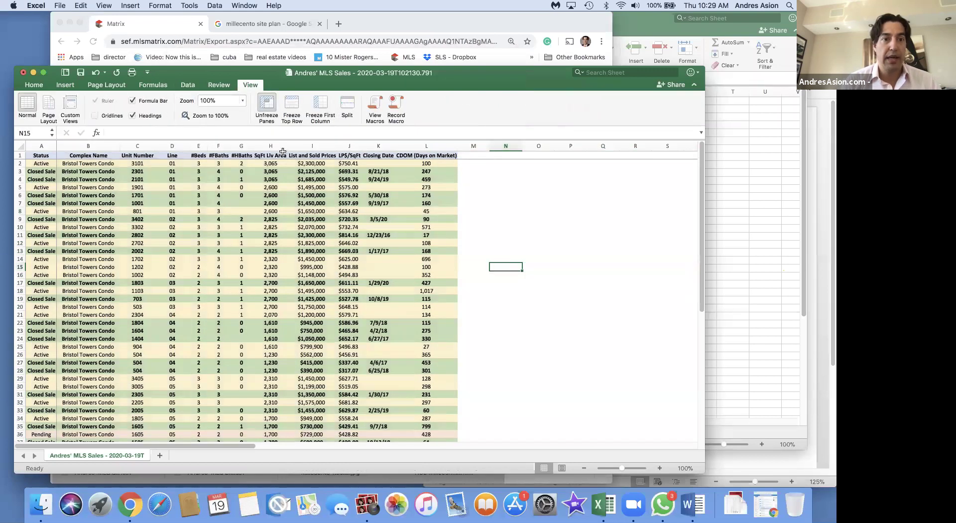
click(243, 101)
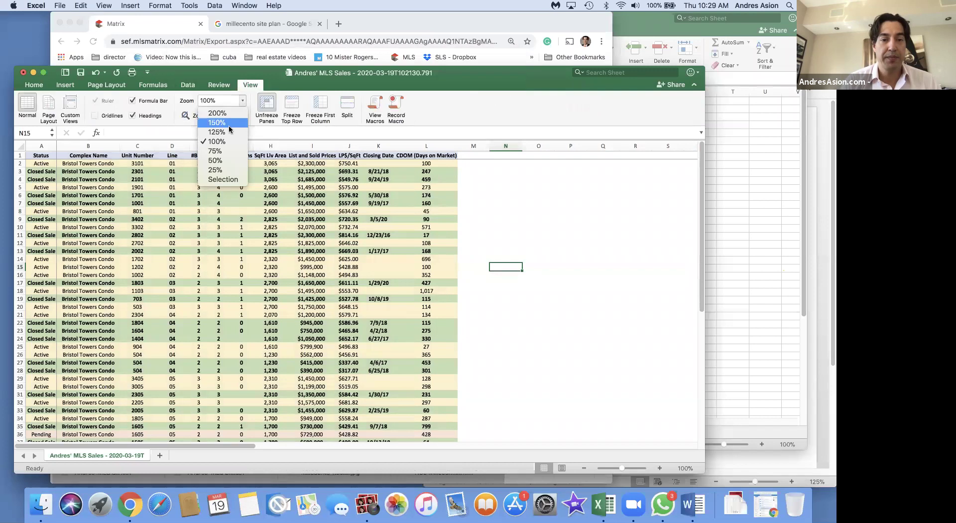
click(229, 124)
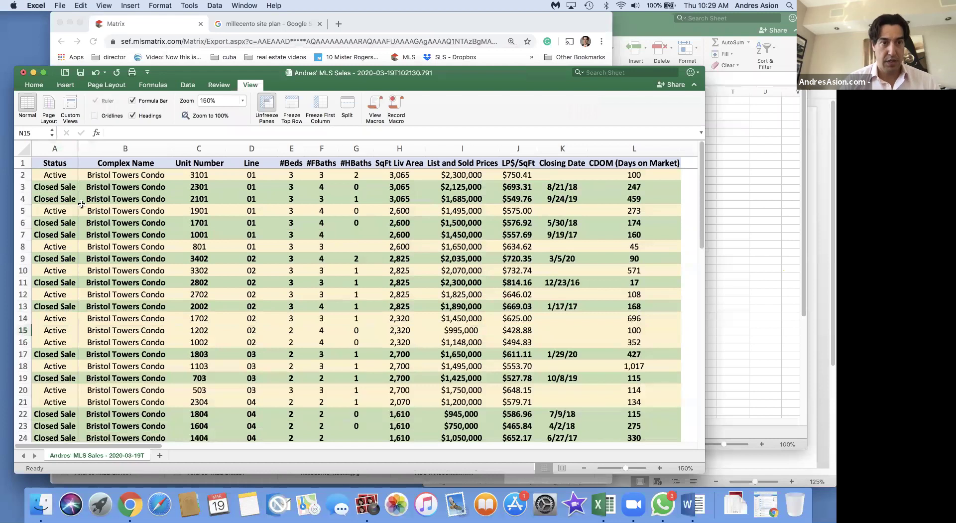
Put a thick outside border around the Line 01 listings, A2:L8
drag(42, 174, 624, 246)
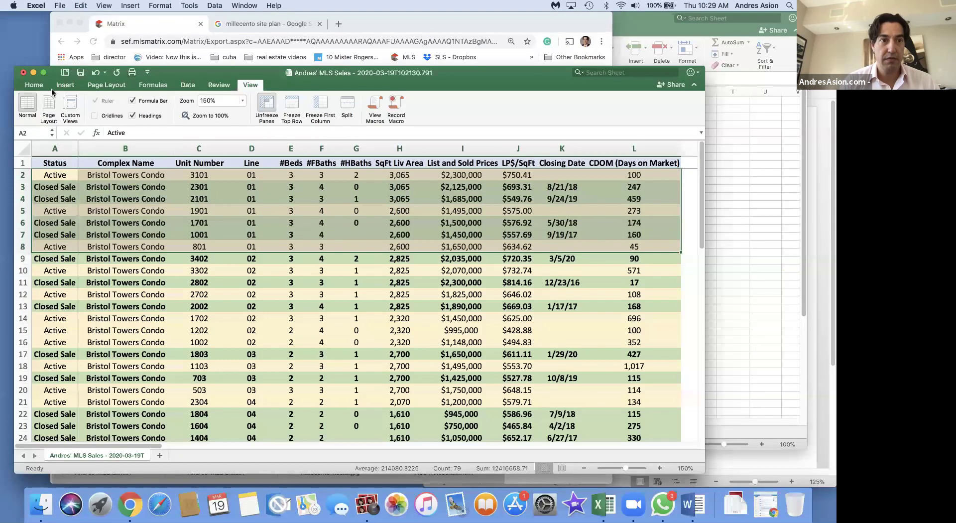
click(34, 85)
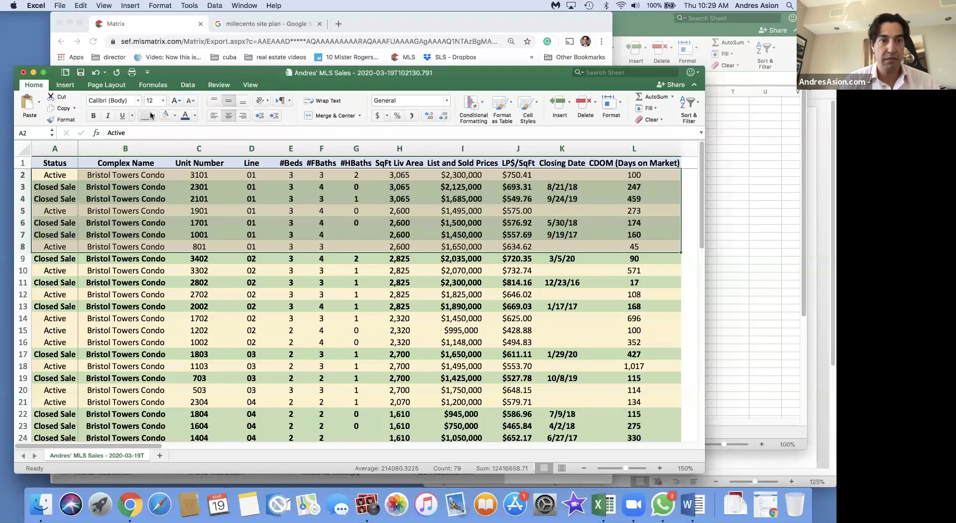
click(154, 115)
click(169, 231)
Apply the same thick outside border around the Line 02 listings, A9:L16
drag(55, 261, 334, 310)
drag(574, 349, 56, 263)
click(672, 346)
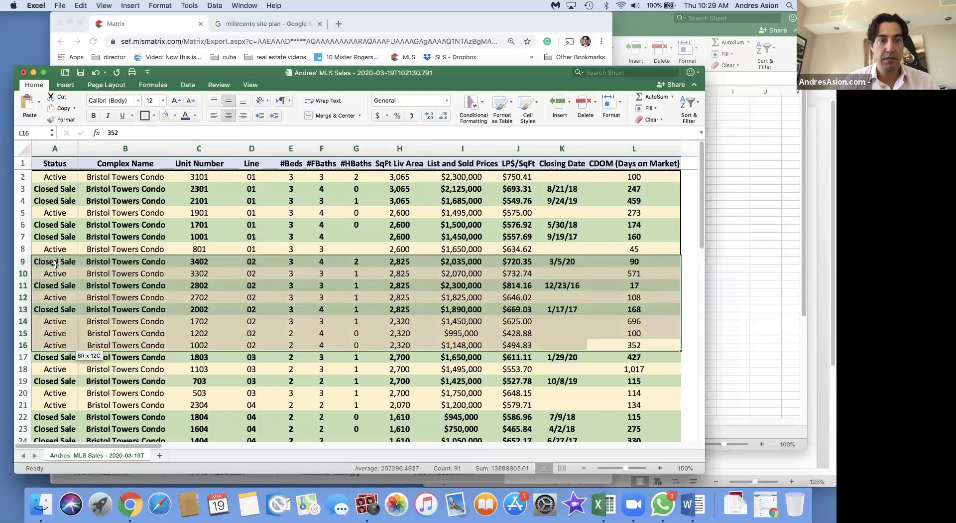
click(144, 116)
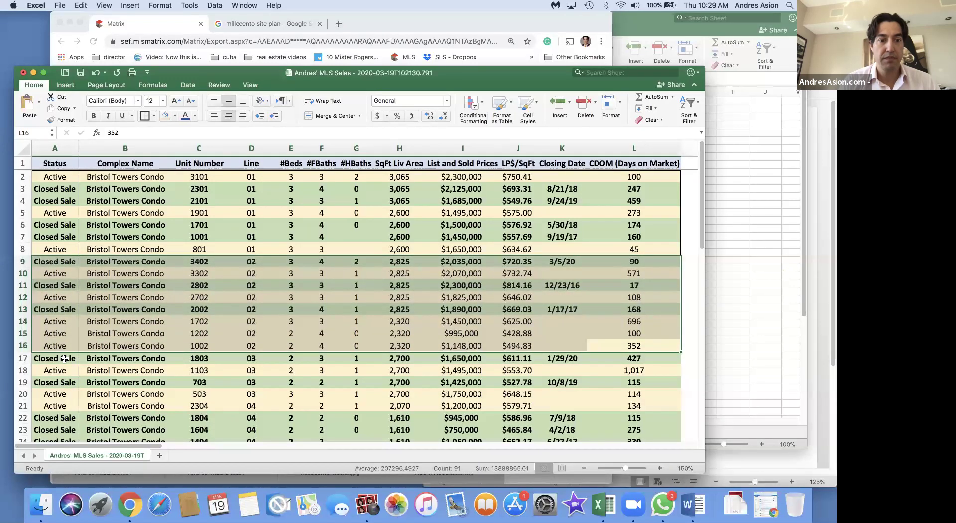
Outline the Line 03 listings, A17:L20, with the same thick border and expand the workbook window to full screen
click(56, 358)
drag(165, 381, 592, 393)
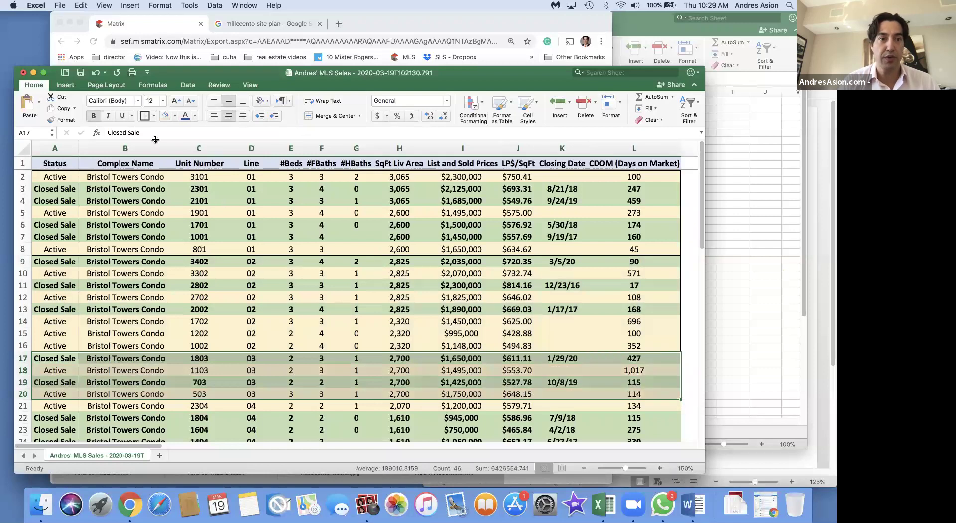
click(43, 73)
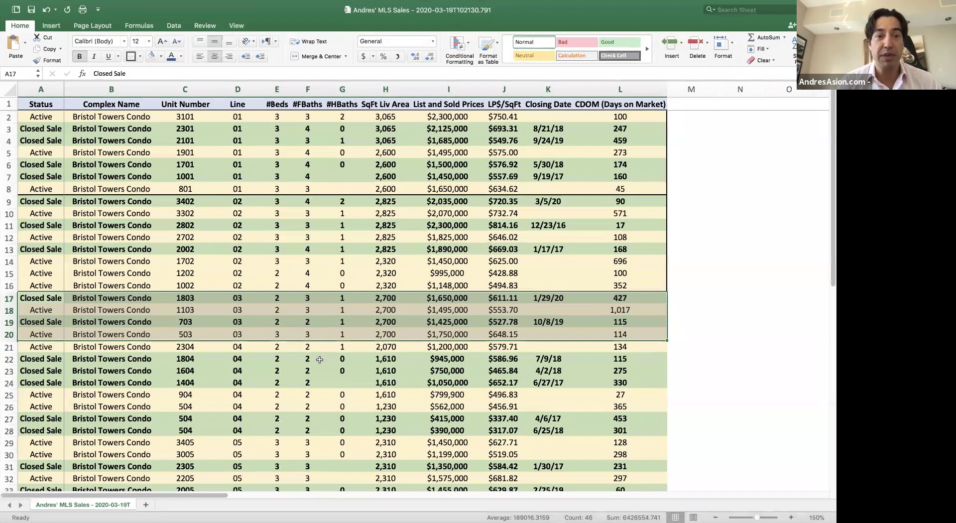
click(320, 360)
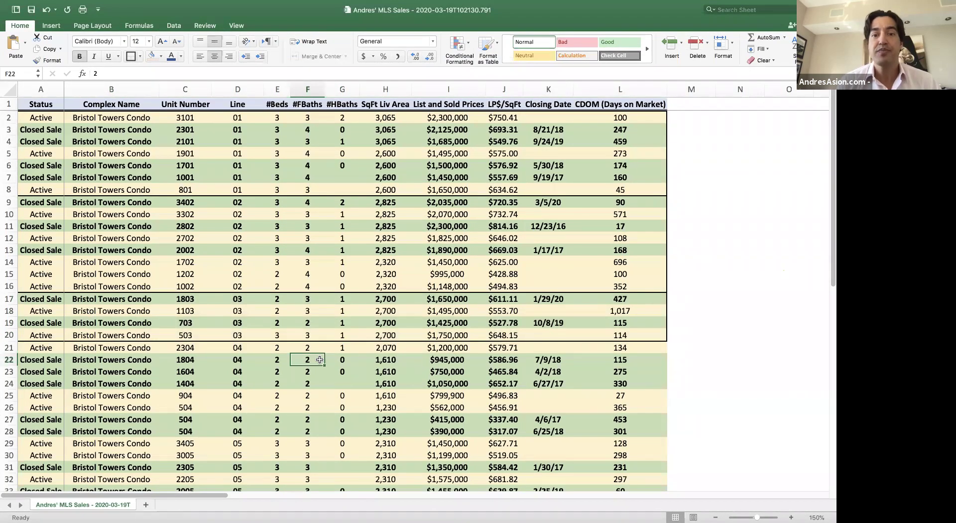